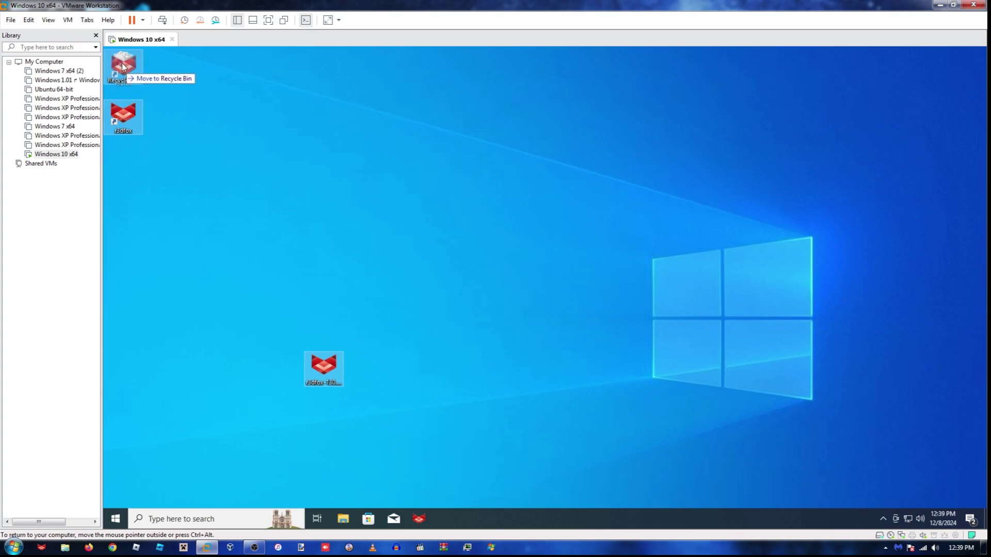
Permanently delete the r3dfox items from the desktop by emptying the Recycle Bin, and unpin r3dfox from the taskbar
left_click(123, 70)
right_click(121, 70)
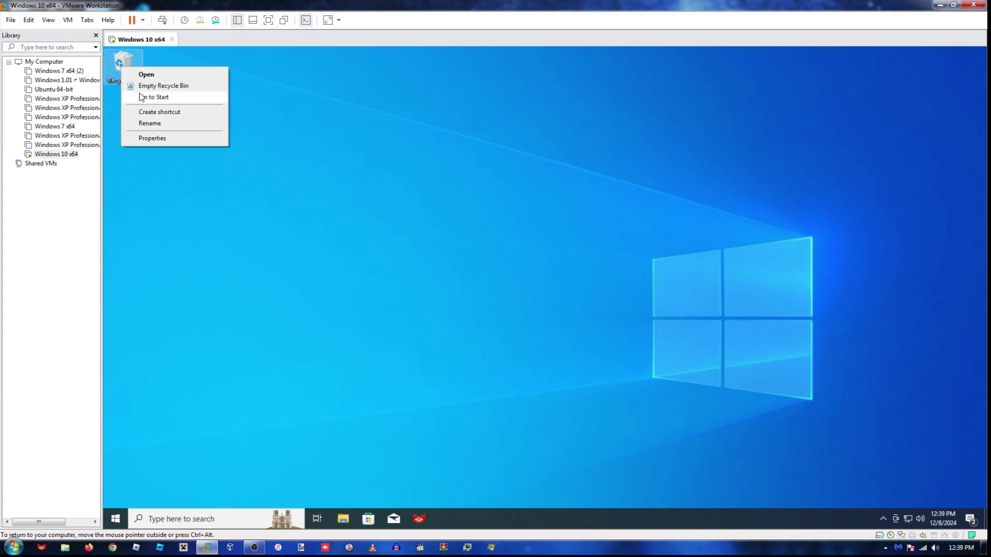
left_click(150, 84)
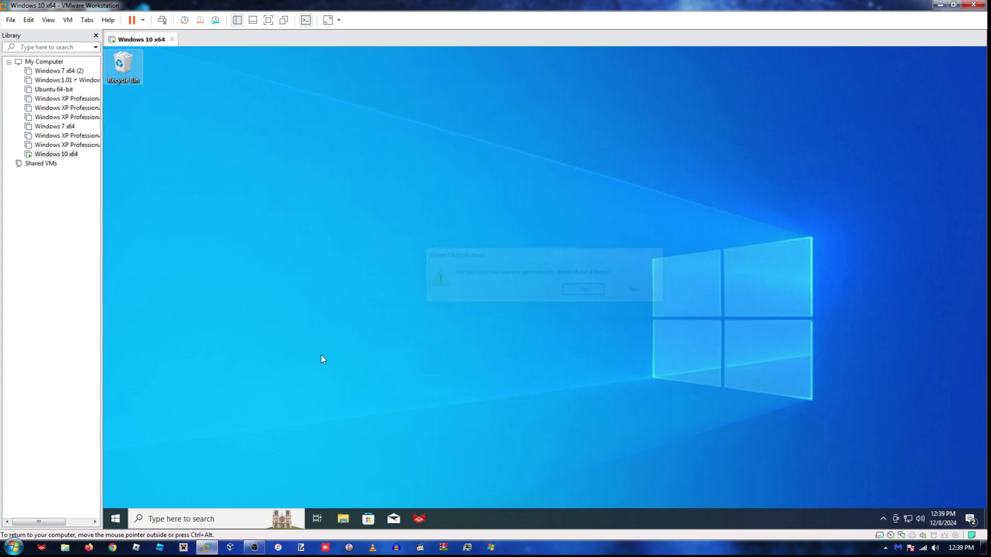
right_click(430, 519)
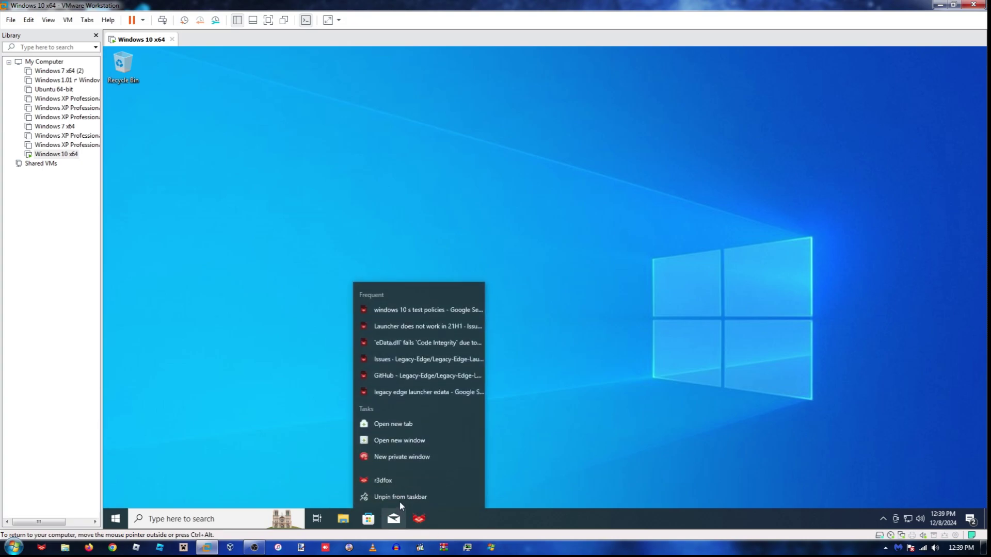
left_click(400, 501)
Open the C:\Windows\SystemApps folder in File Explorer
left_click(343, 520)
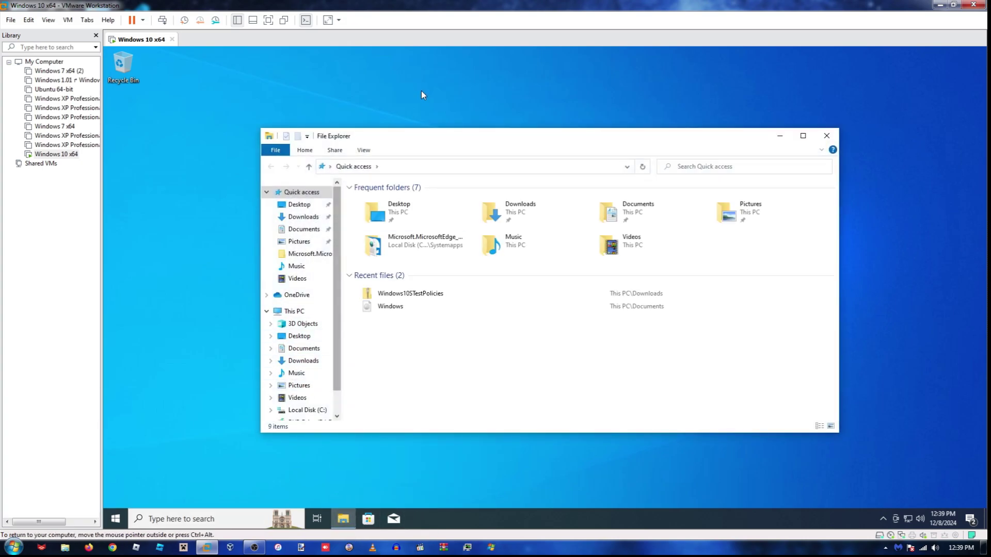
left_click(308, 410)
left_click(379, 265)
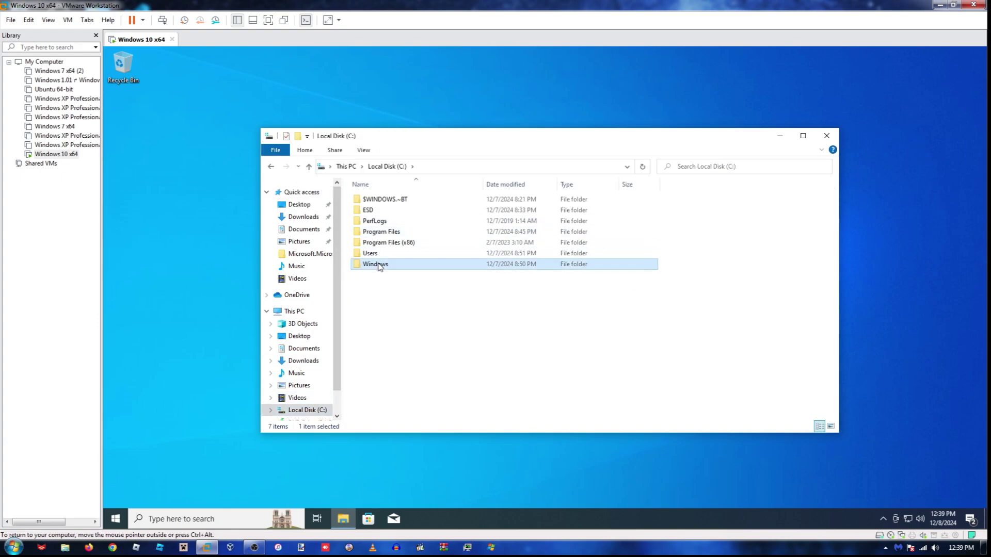
double_click(372, 264)
scroll(435, 350, "down", 10)
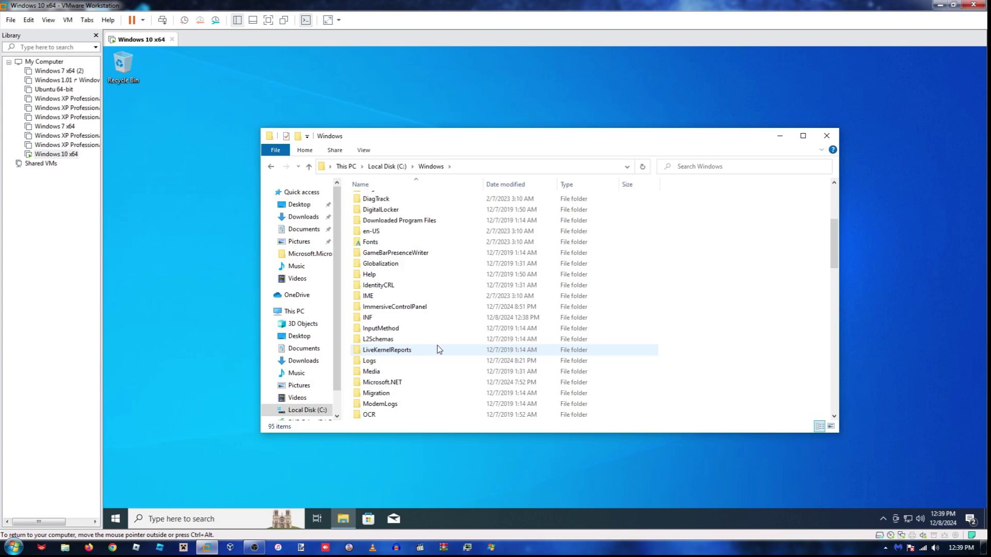
left_click(463, 170)
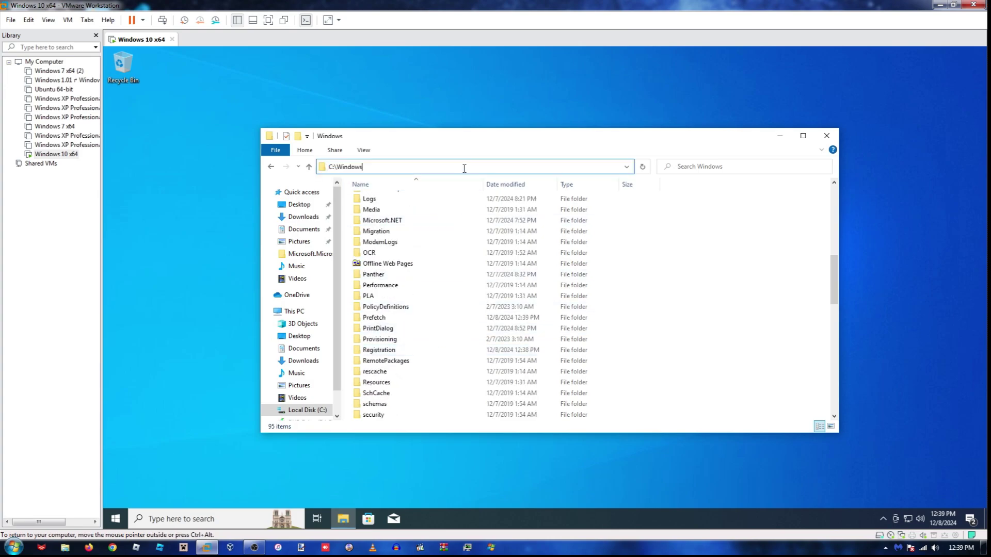
type("\\SystemApps")
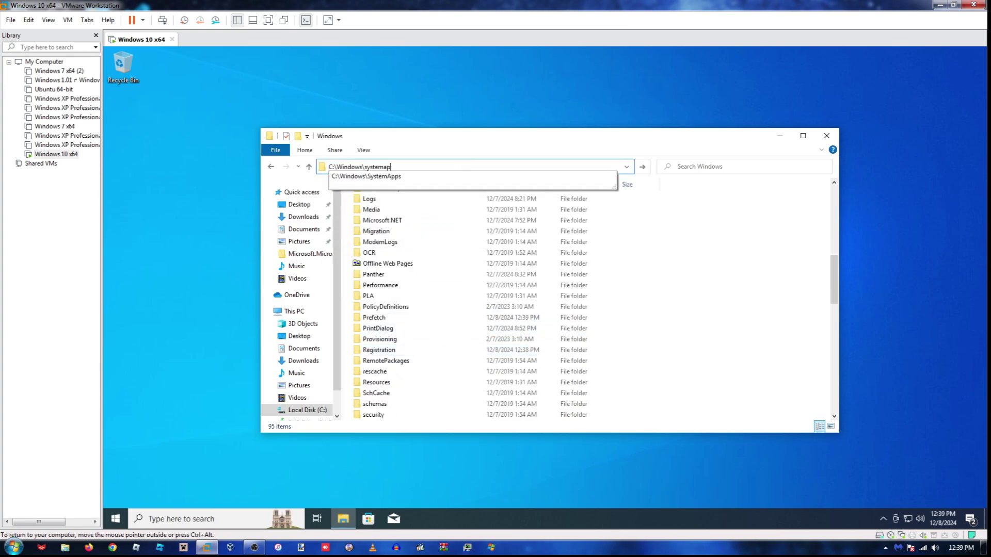
key("Return")
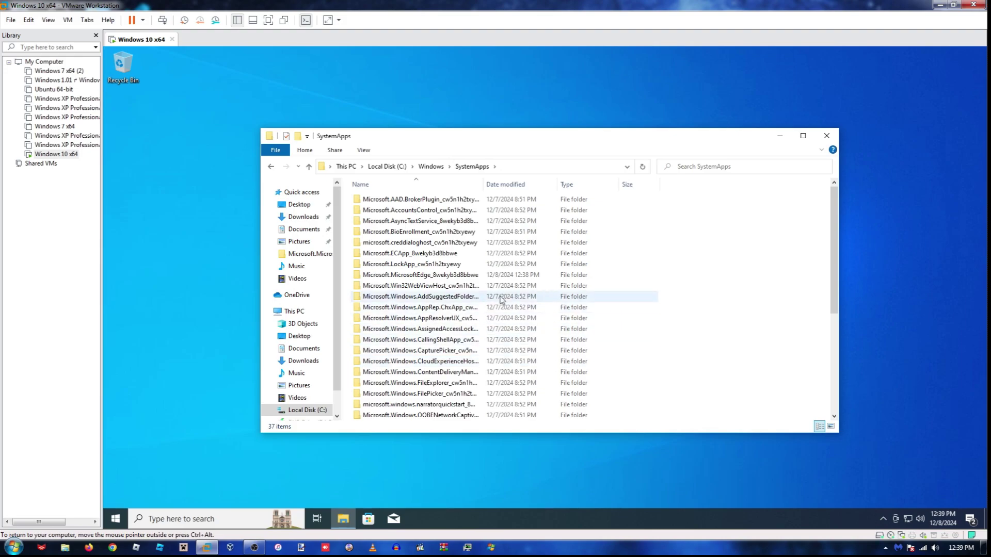
Copy the 8wekyb3d8bbwe suffix from the Microsoft.AsyncTextService folder name and search SystemApps for it
right_click(531, 222)
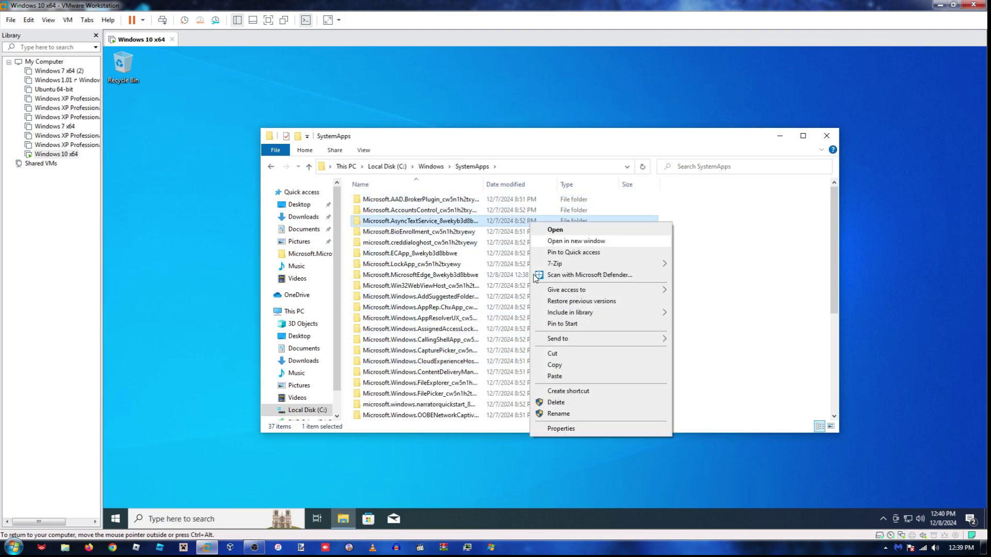
left_click(558, 413)
left_click(460, 219)
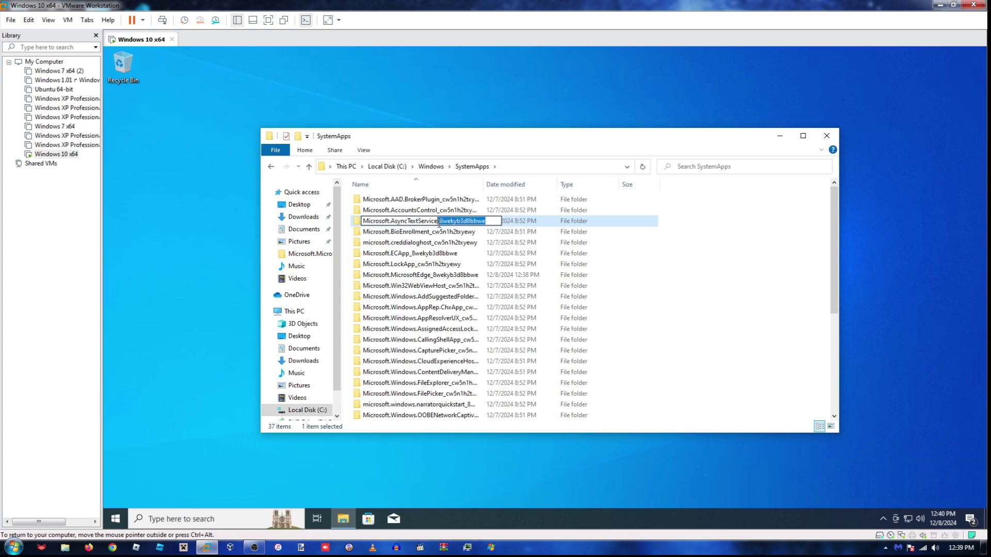
left_click(708, 170)
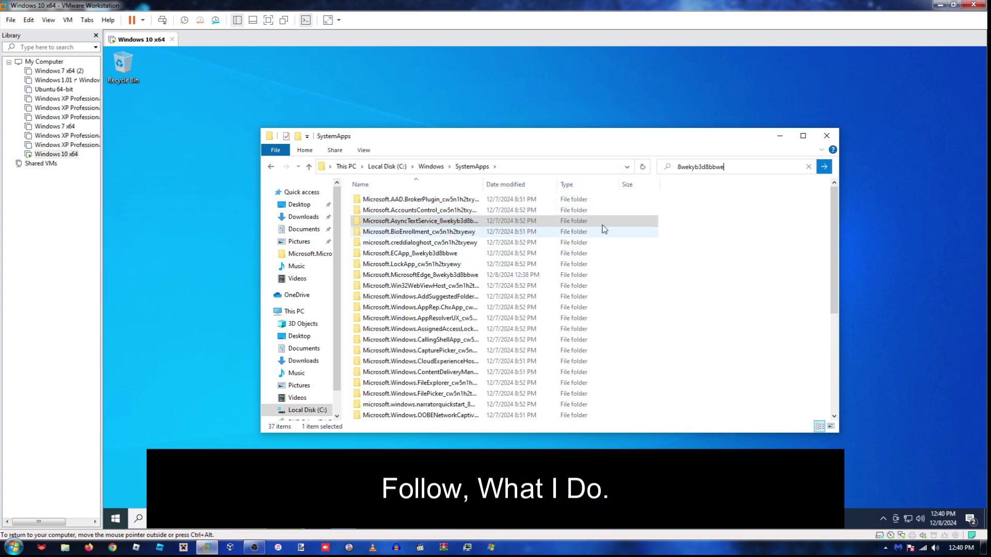
key("Return")
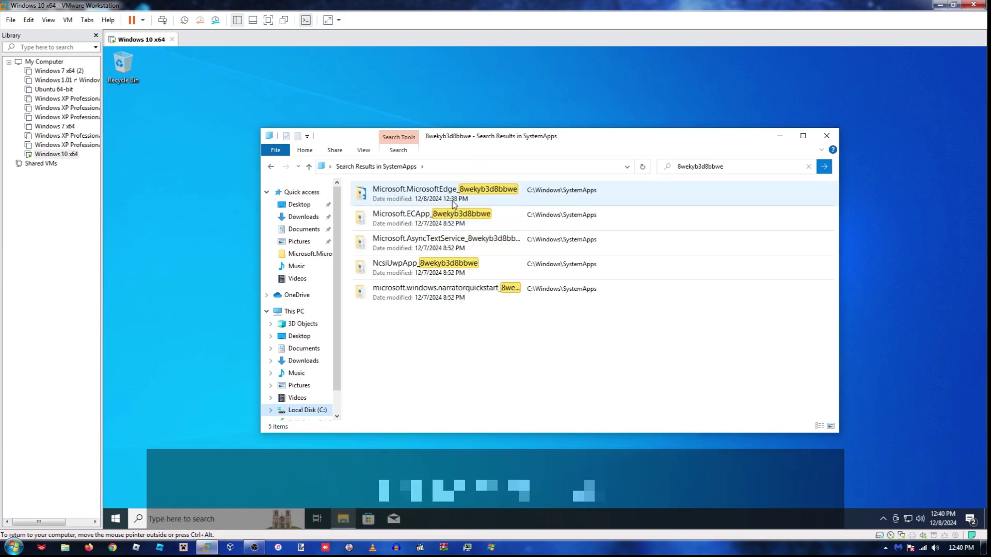
Change the owner of the Microsoft.MicrosoftEdge_8wekyb3d8bbwe folder to the local user account in its advanced security settings
right_click(453, 202)
left_click(484, 413)
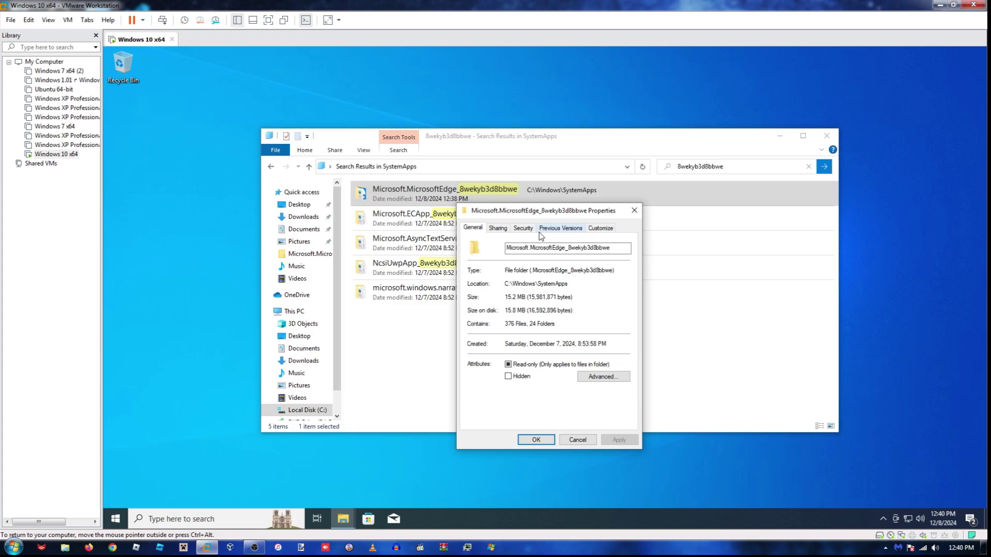
left_click(523, 228)
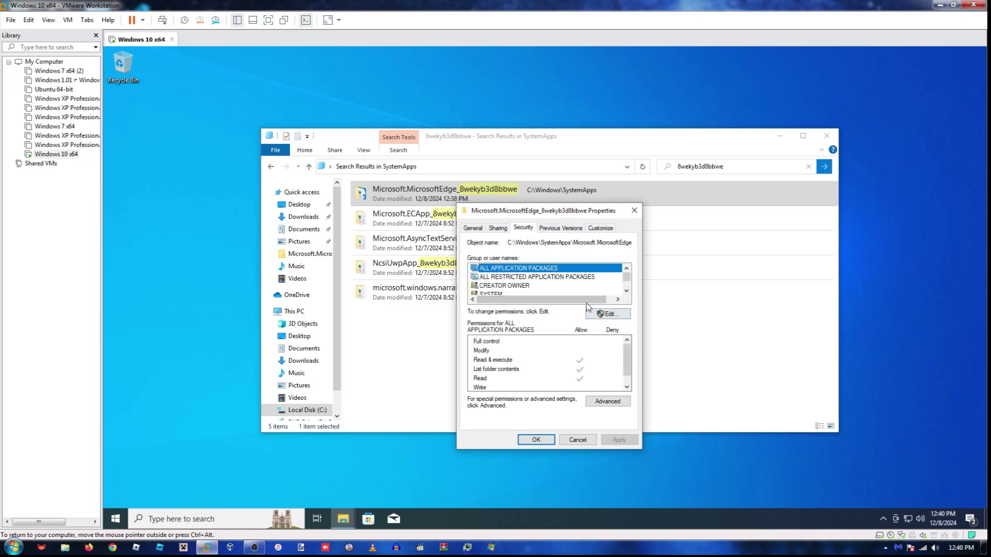
left_click(606, 402)
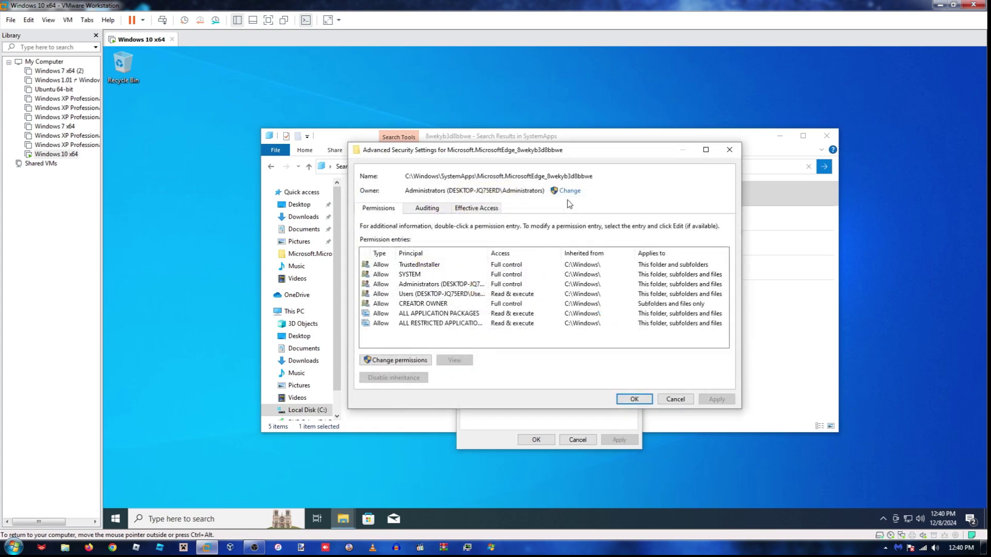
left_click(568, 195)
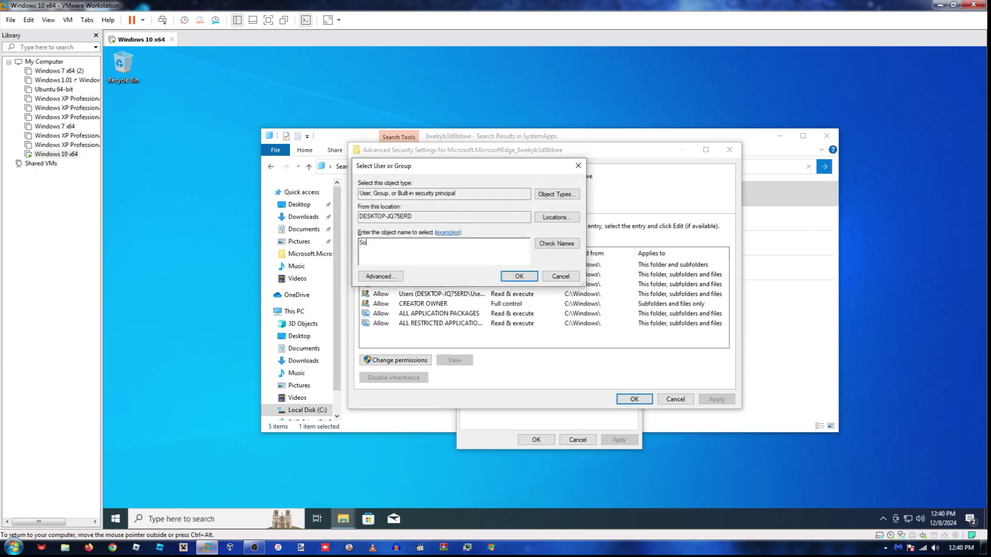
type("Some")
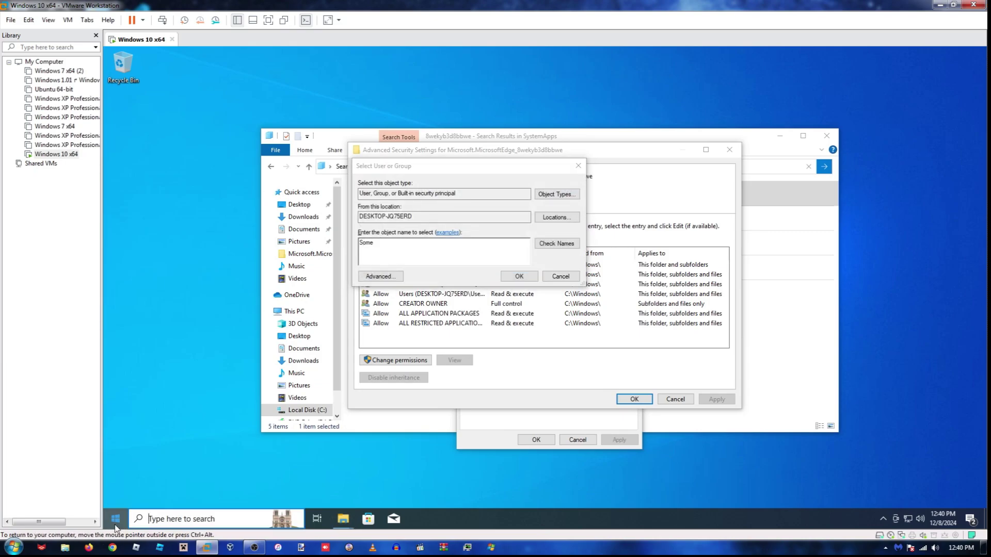
left_click(115, 519)
left_click(118, 422)
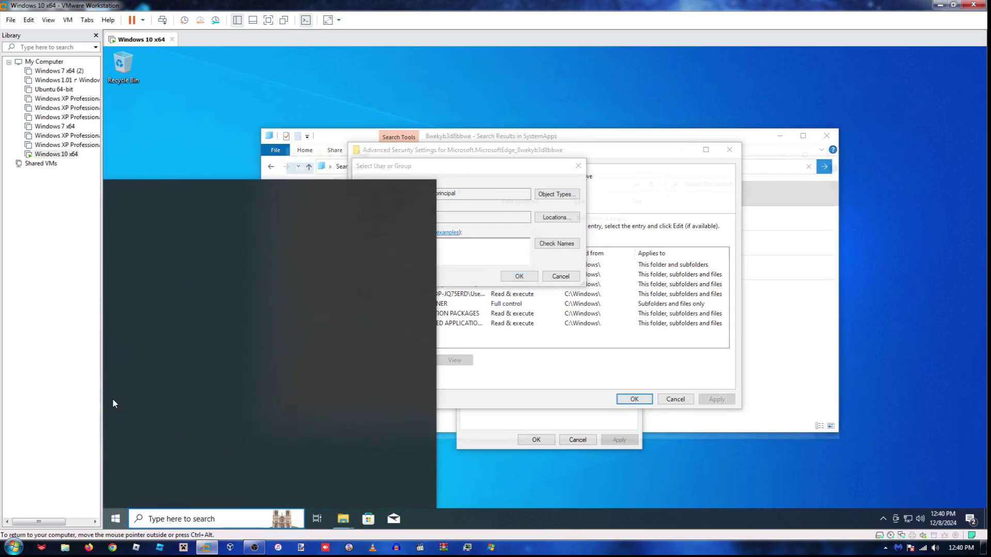
left_click(838, 149)
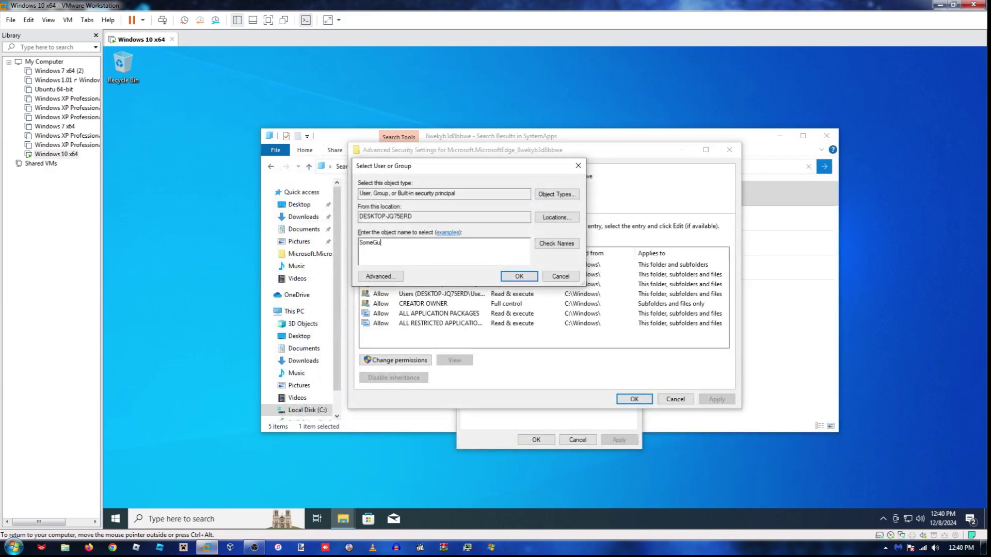
type("Guy")
key("Return")
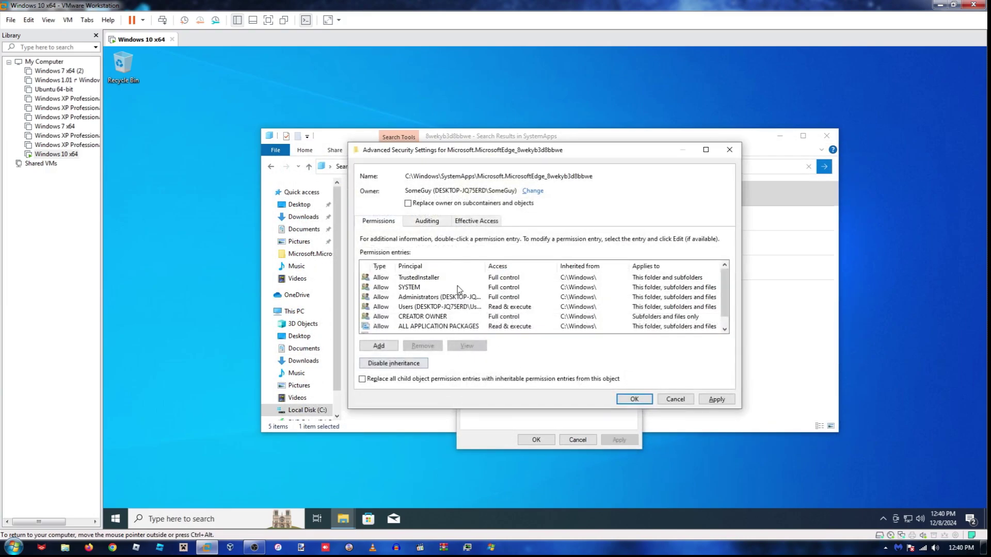
Replace all child object permission entries with inheritable ones from the Edge folder, and show the virtual machine full screen
left_click(423, 379)
left_click(635, 399)
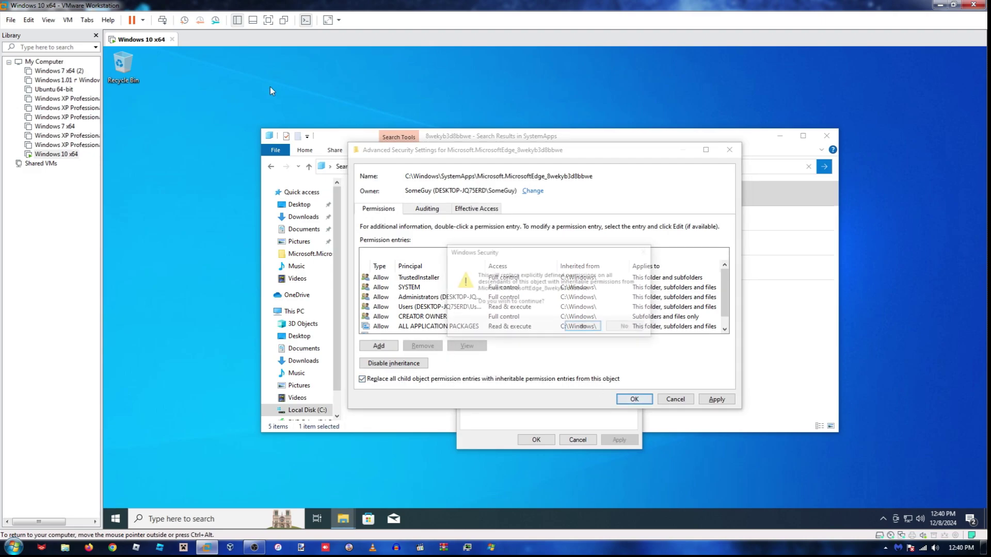
left_click(268, 20)
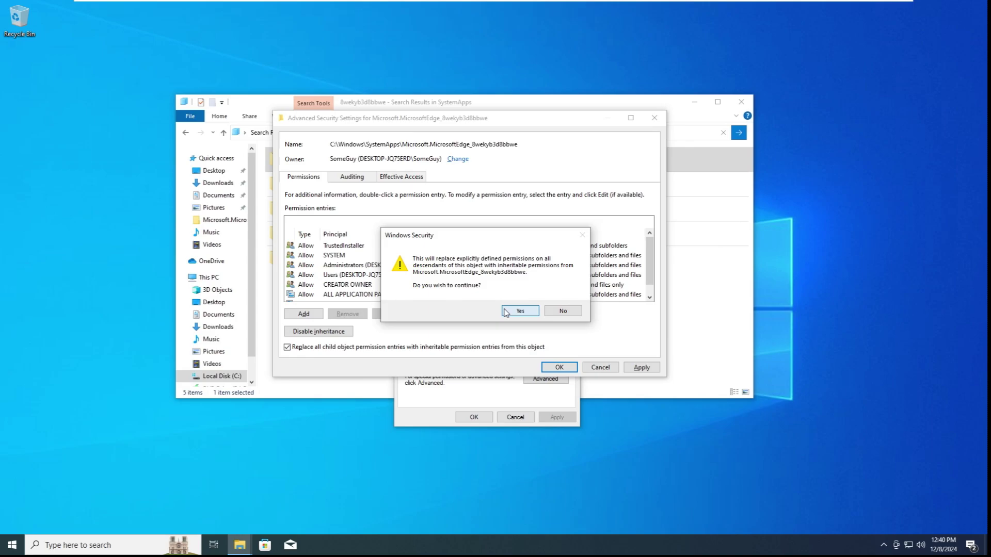
left_click(505, 311)
left_click(533, 314)
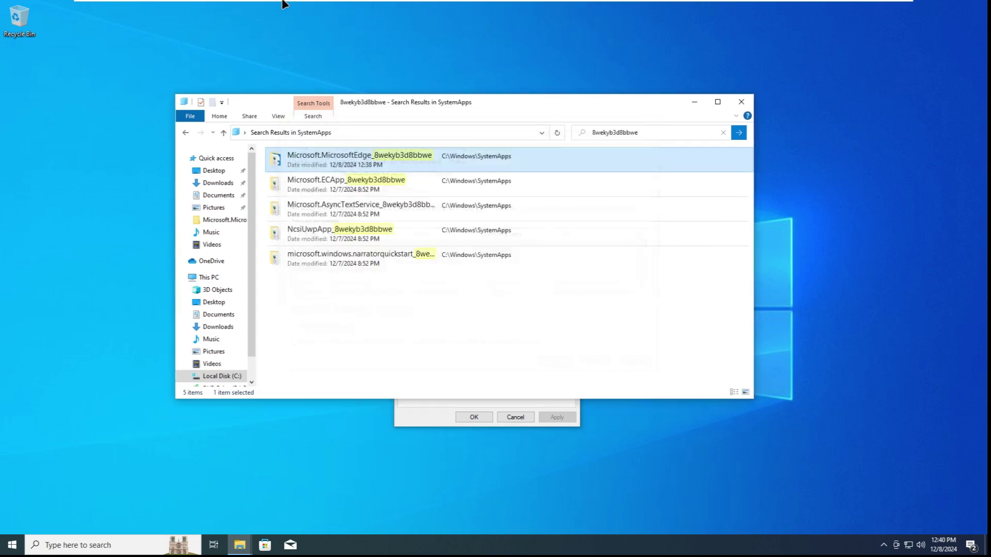
mouse_move(283, 4)
left_click(155, 5)
key("Escape")
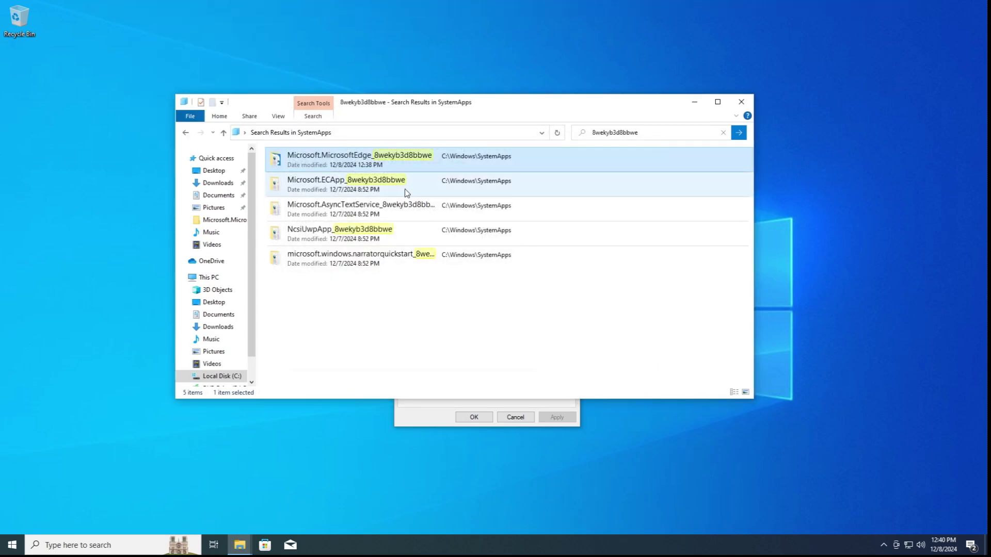
Delete all files and folders inside the Microsoft.MicrosoftEdge_8wekyb3d8bbwe folder
double_click(433, 156)
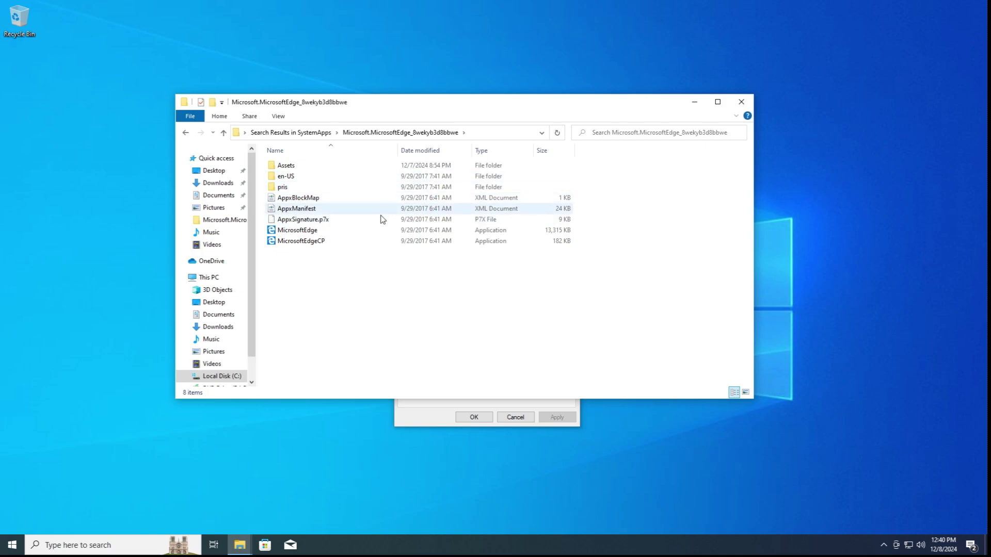
left_click_drag(394, 220, 374, 164)
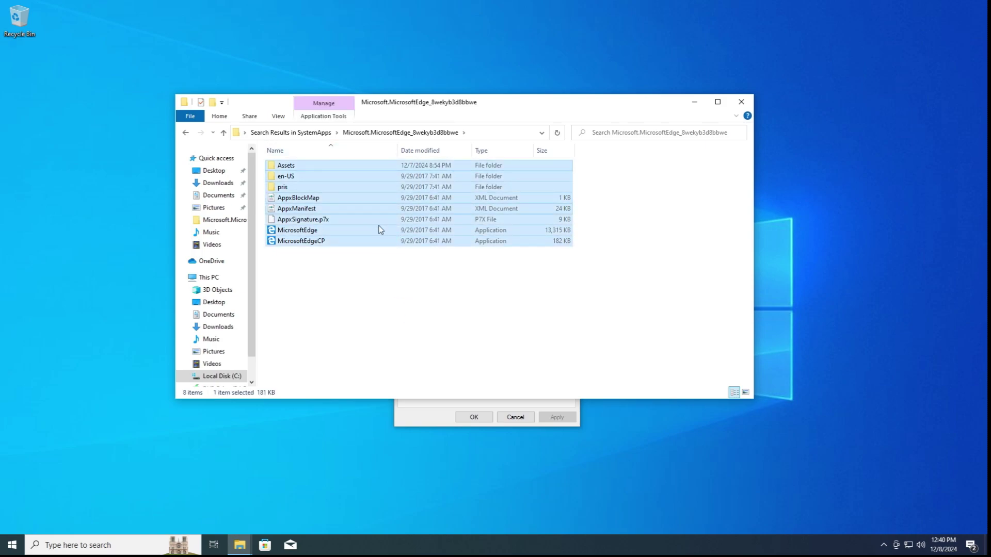
left_click(405, 243)
left_click_drag(409, 298, 380, 174)
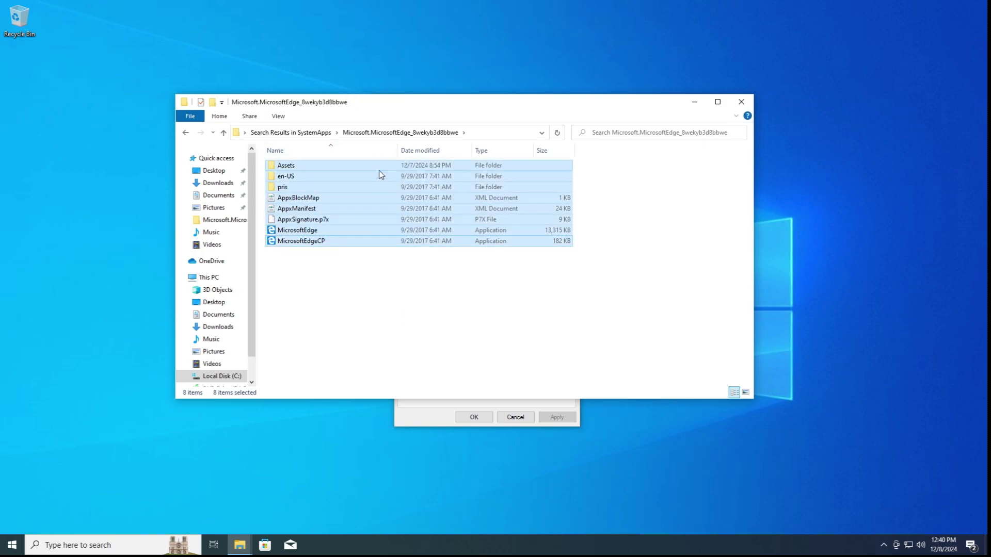
key("Delete")
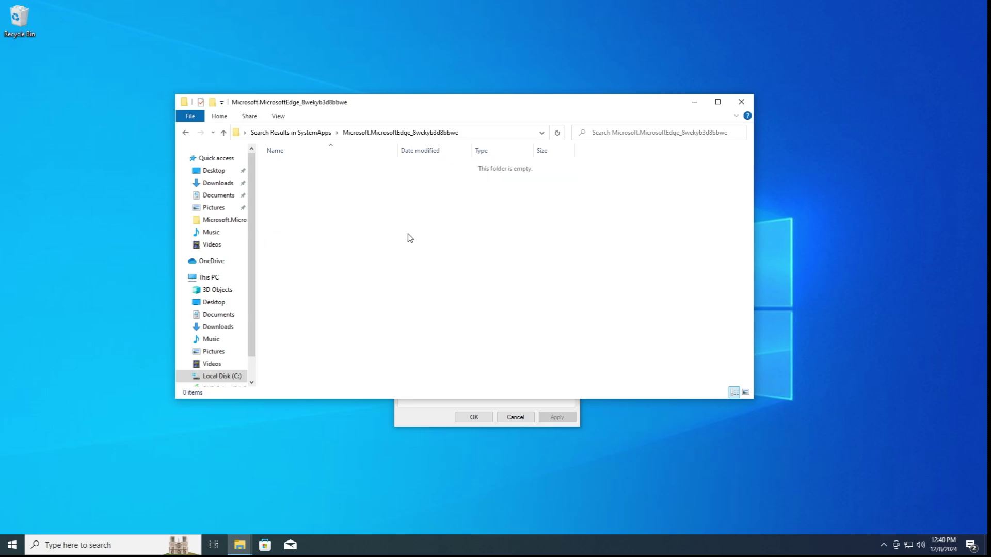
Close the Edge folder's Properties dialog, and move the emptied folder's window lower on the desktop
left_click(427, 407)
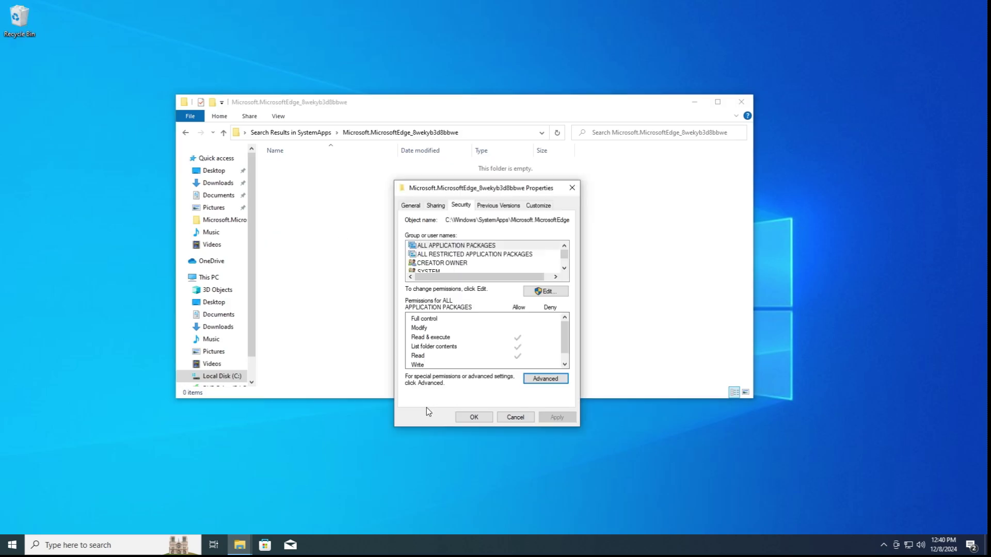
left_click(572, 188)
left_click_drag(457, 96, 539, 242)
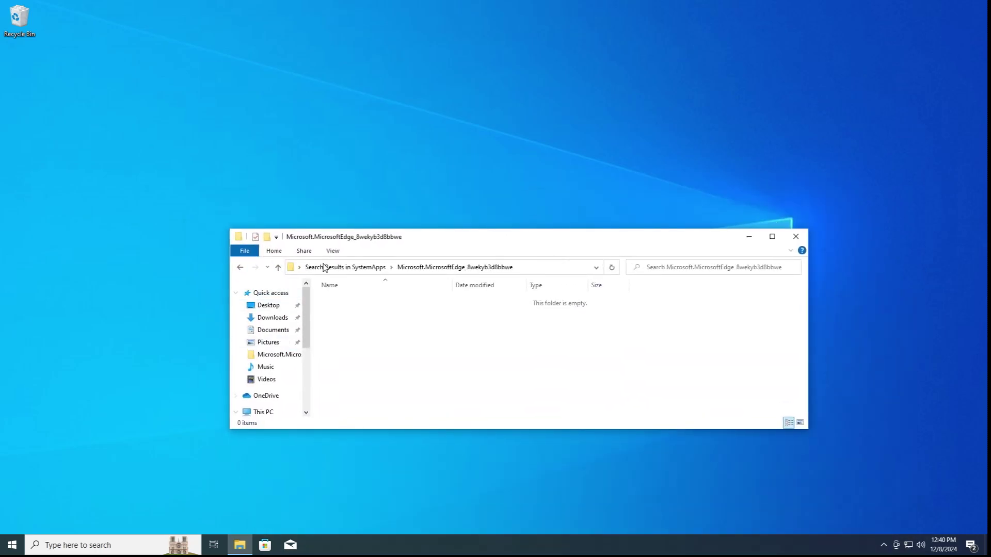
Open the virtual machine's CD/DVD (SATA) settings and start browsing for a different ISO image file
mouse_move(224, 4)
left_click(168, 7)
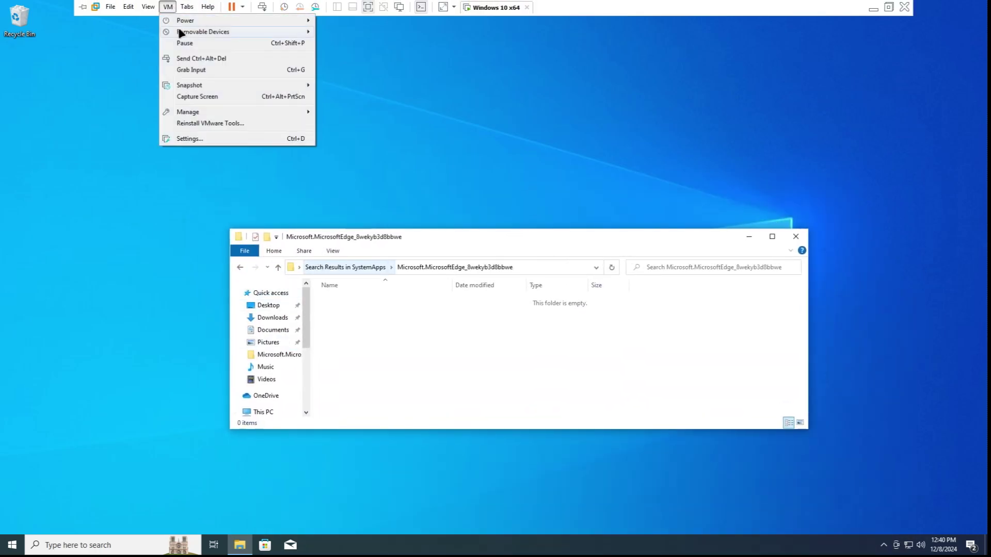
mouse_move(203, 34)
mouse_move(365, 32)
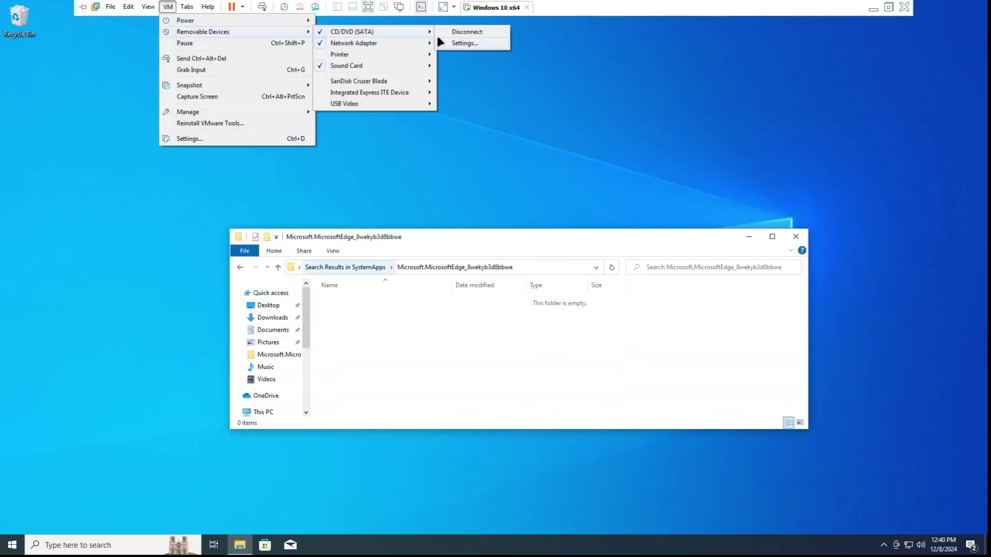
left_click(470, 44)
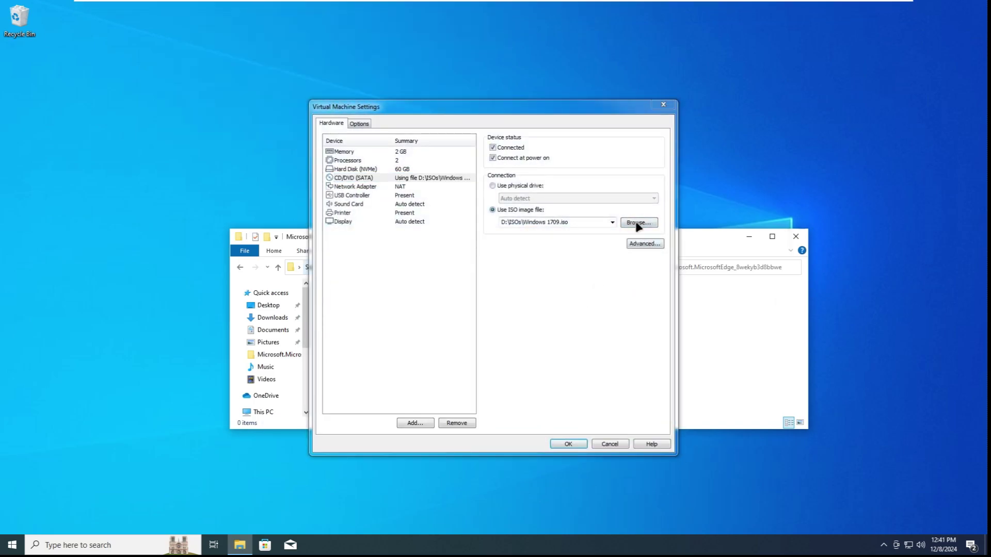
left_click(638, 223)
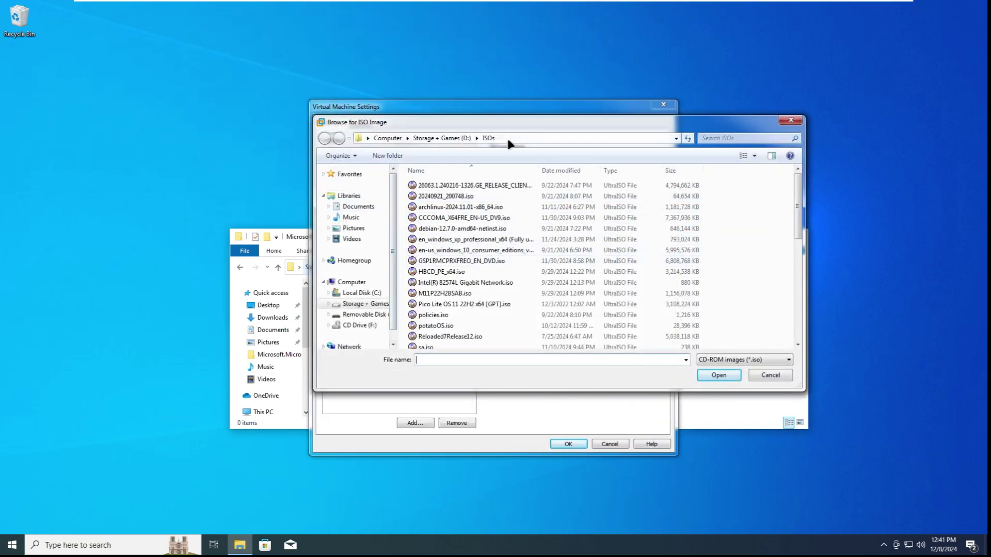
Search the host's Downloads folder for win10, select the ISO whose name starts with Win10_200, and apply it to the virtual CD/DVD drive
left_click(356, 292)
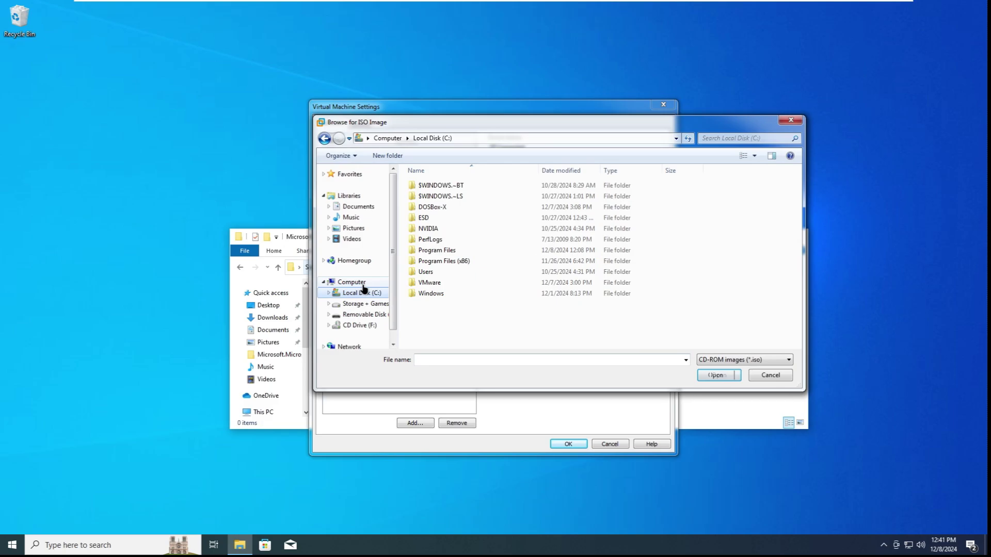
double_click(438, 274)
double_click(431, 196)
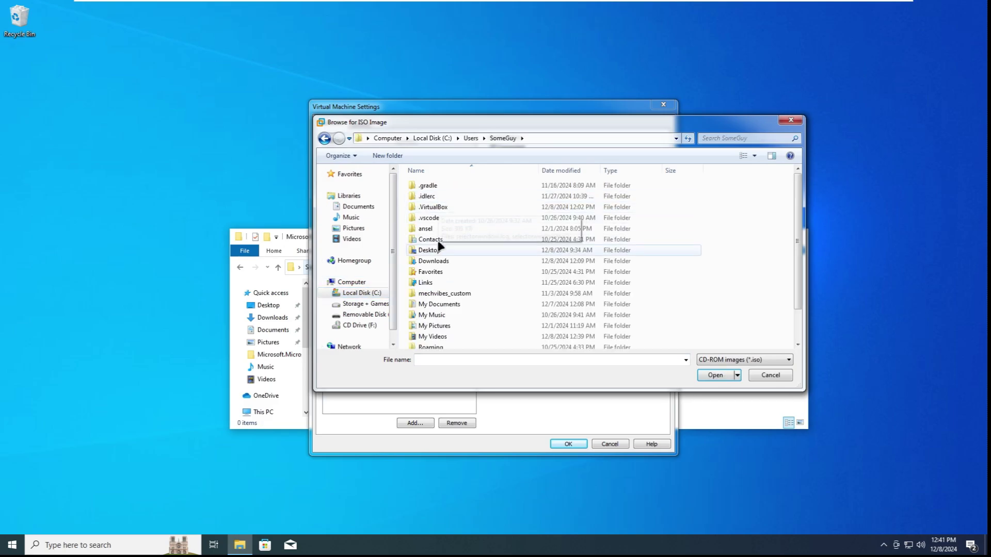
double_click(438, 261)
left_click_drag(485, 125, 580, 146)
left_click(807, 159)
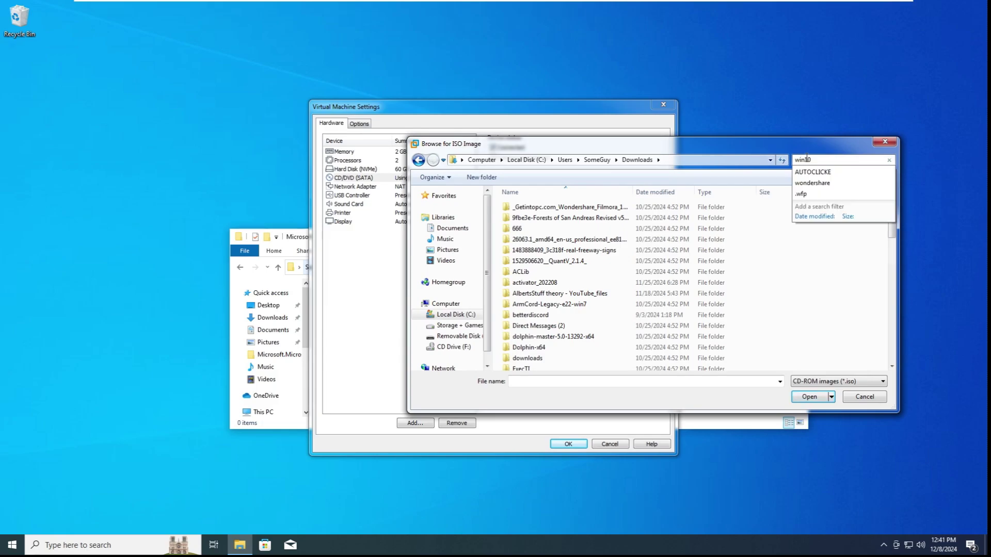
double_click(673, 197)
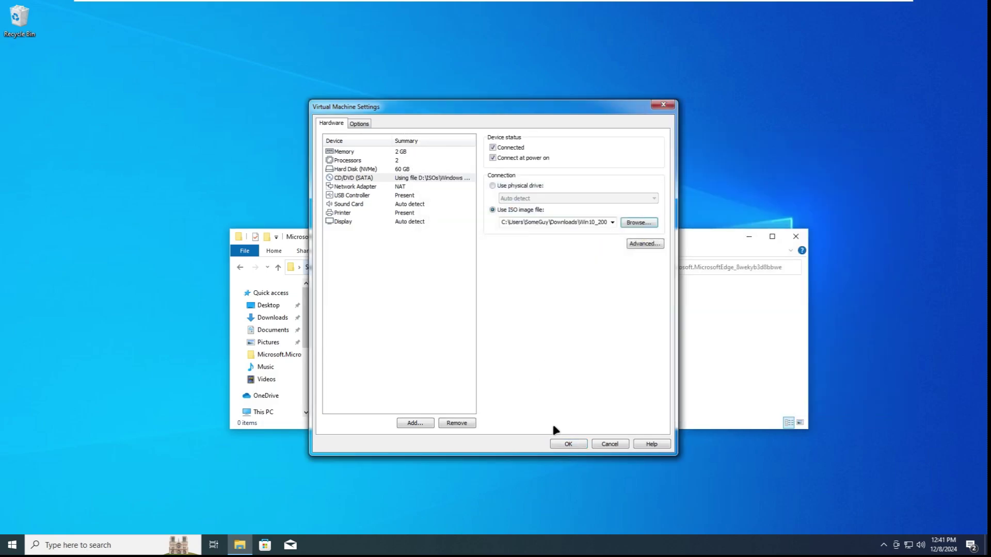
key("Return")
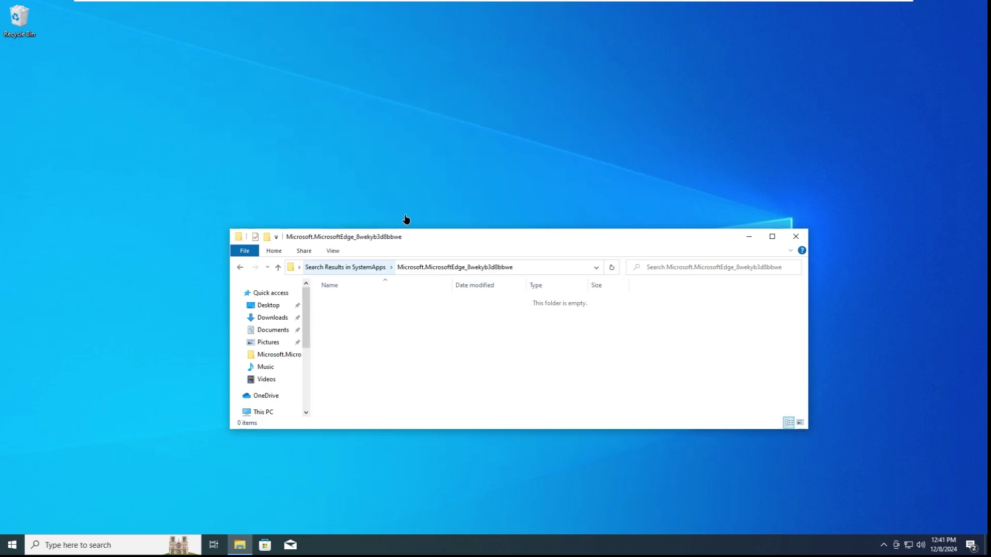
left_click_drag(236, 551, 228, 498)
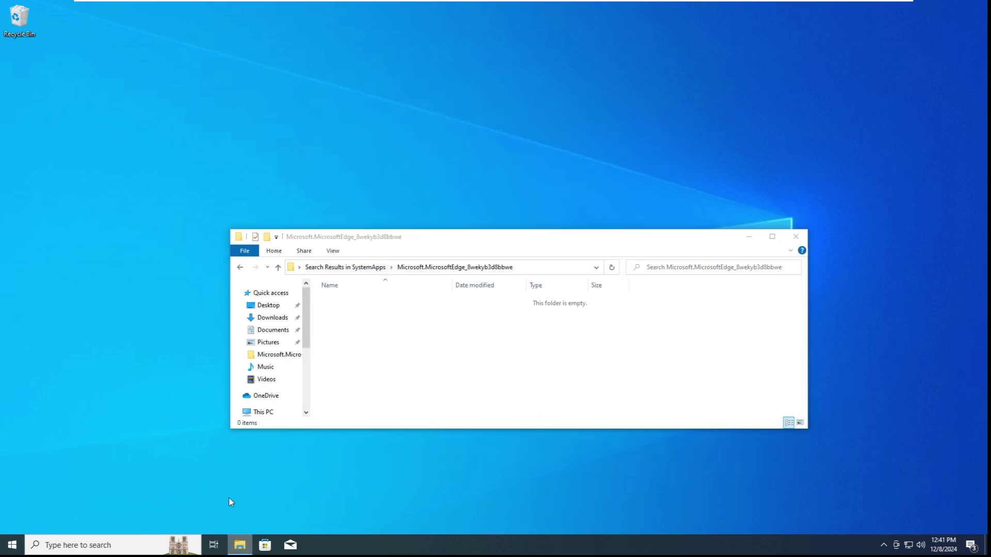
left_click(456, 501)
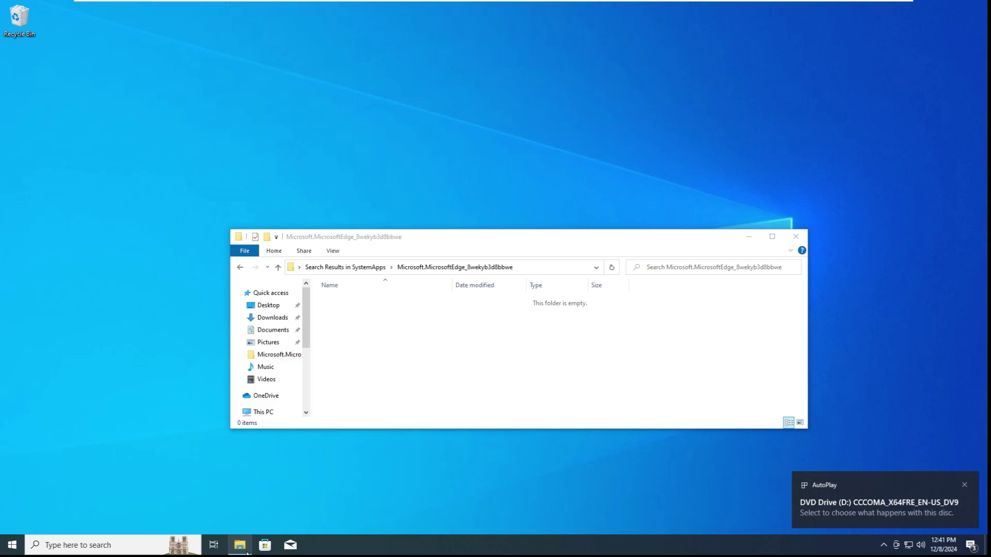
left_click(114, 545)
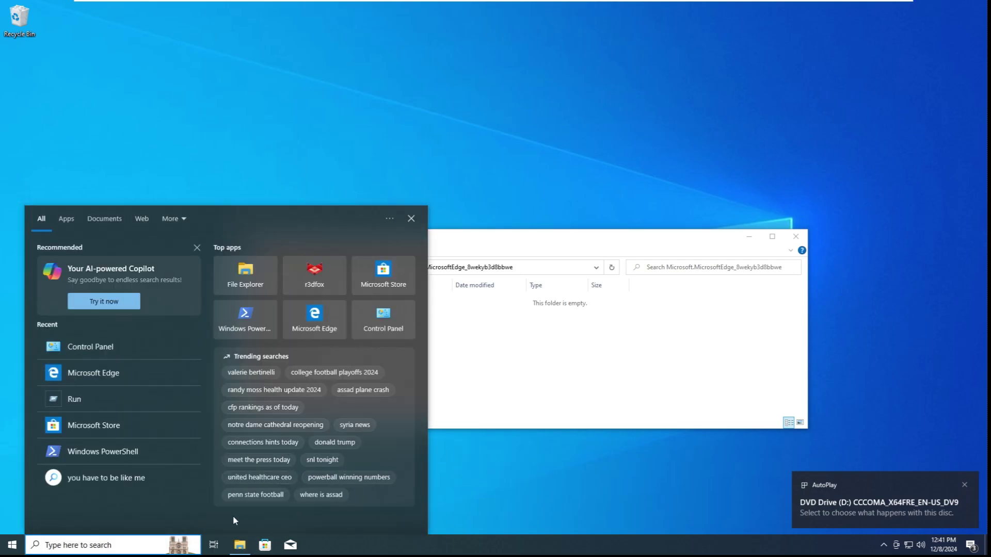
right_click(85, 452)
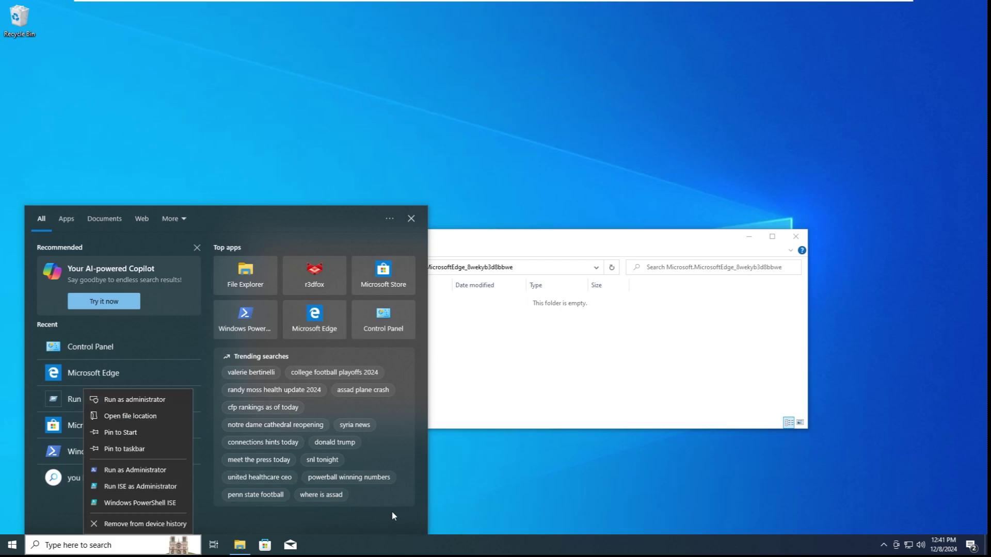
left_click(469, 504)
left_click(2, 551)
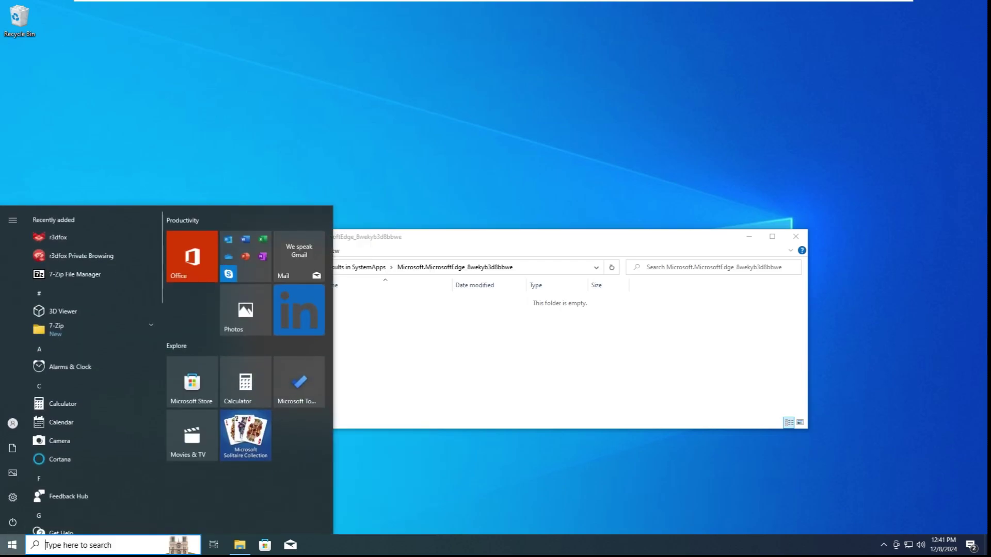
left_click(79, 547)
left_click(479, 506)
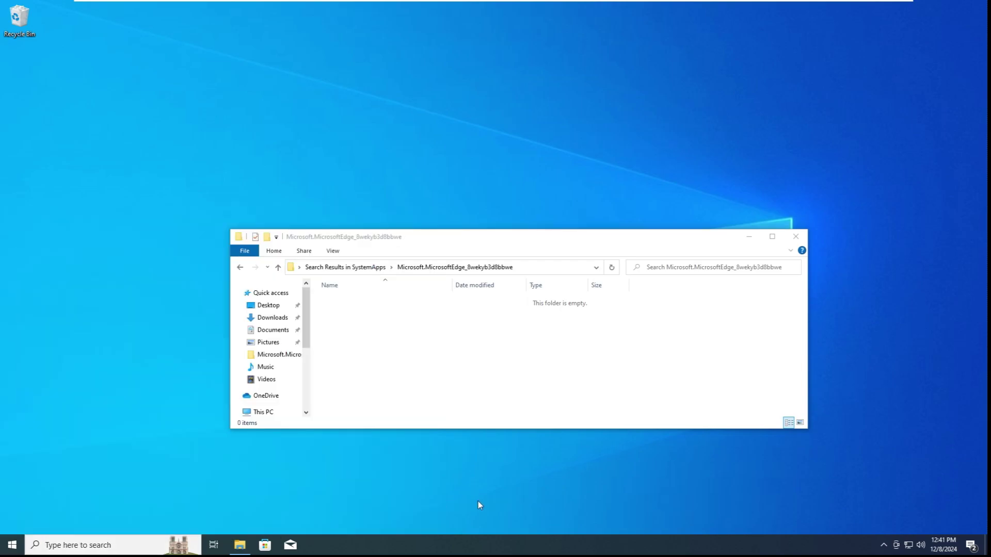
Run the Remove-Edge application from the Downloads folder and answer its User Account Control prompt
left_click(270, 320)
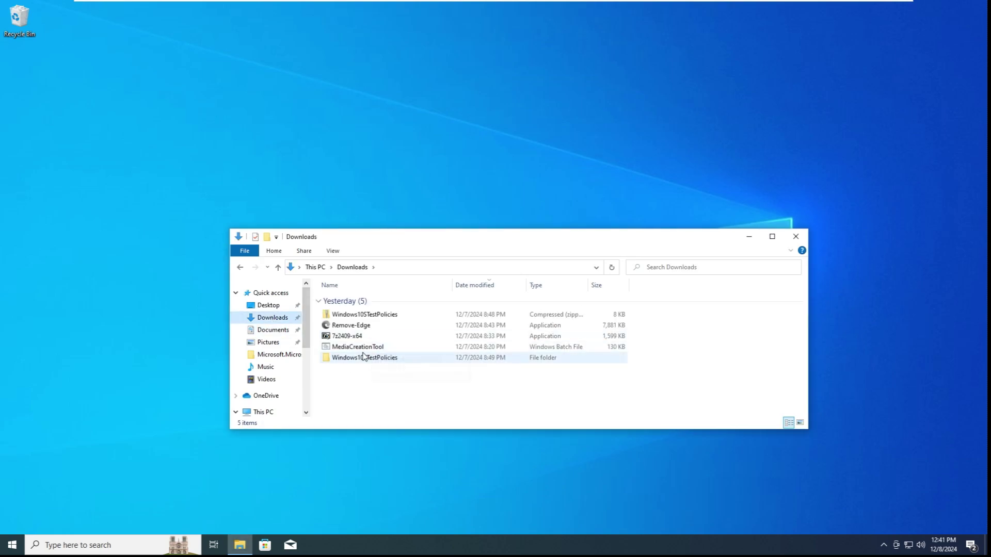
left_click(379, 328)
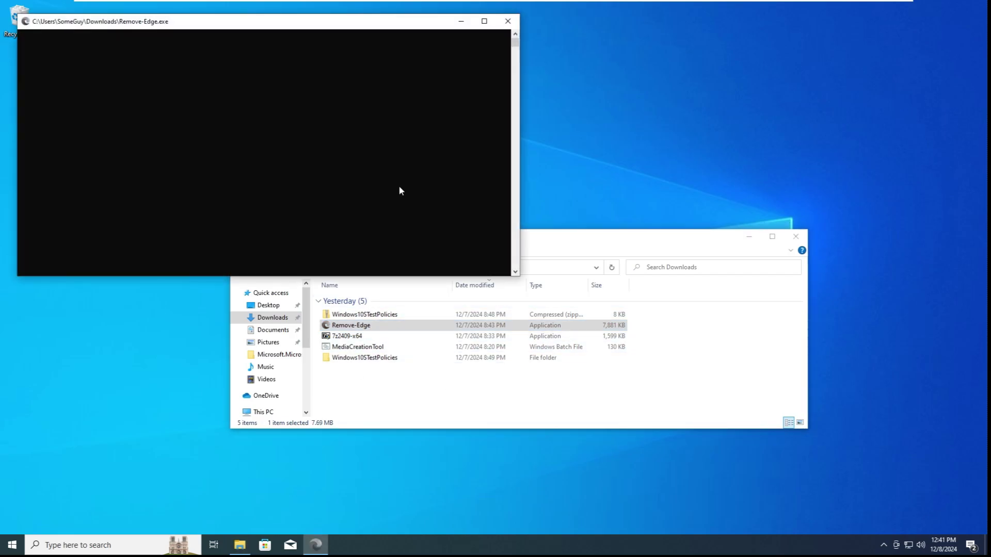
left_click(508, 21)
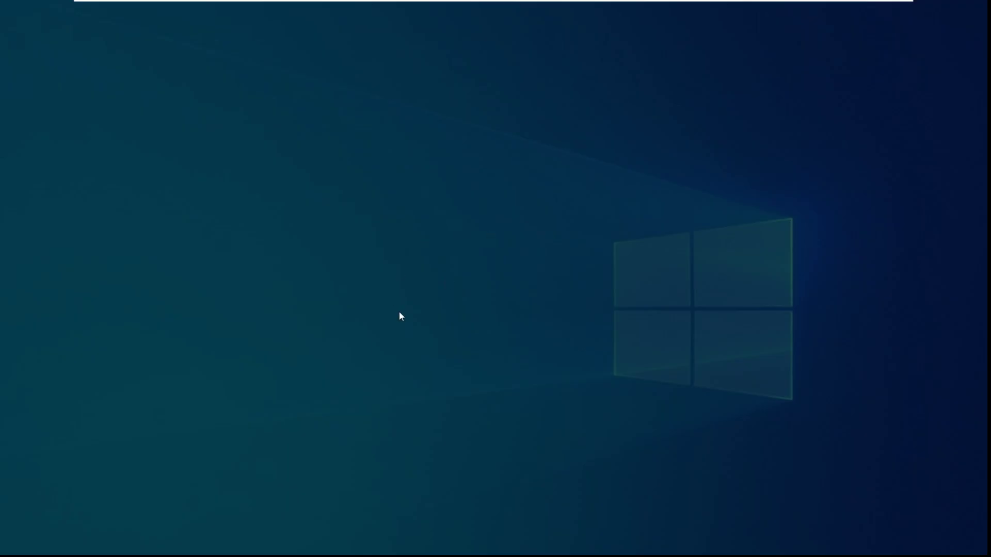
left_click(453, 338)
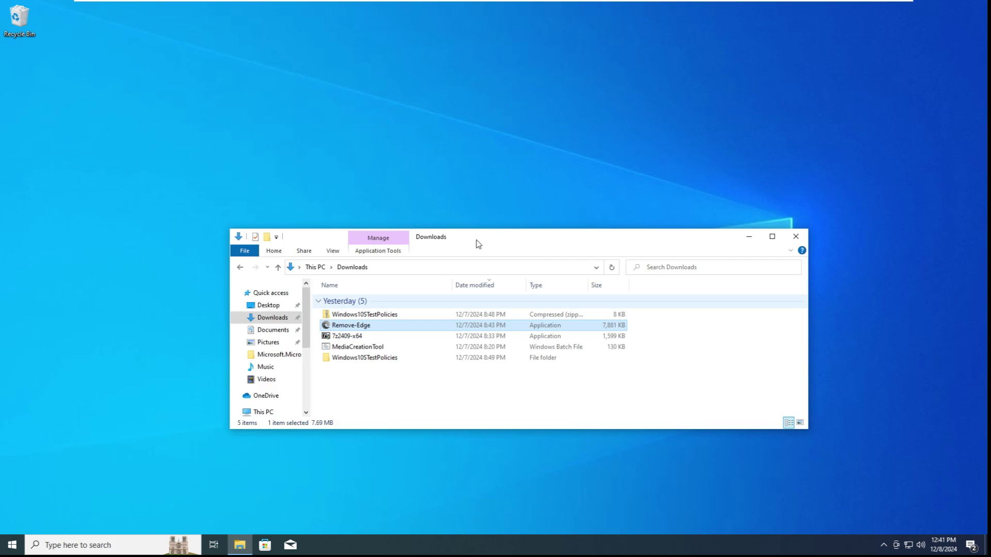
Move the Downloads window lower on the desktop and check the apps listed in Windows search
left_click_drag(553, 238, 552, 336)
left_click(54, 551)
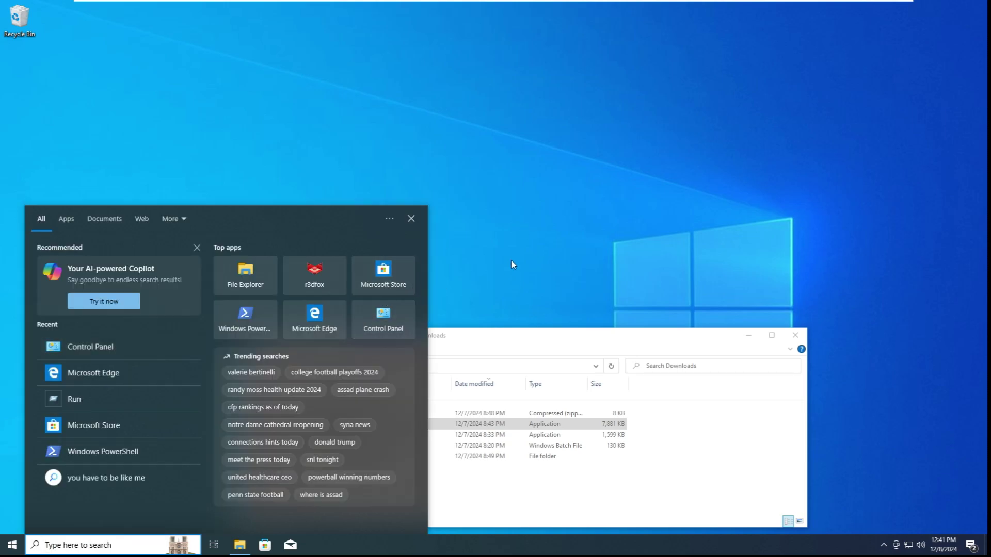
left_click(497, 288)
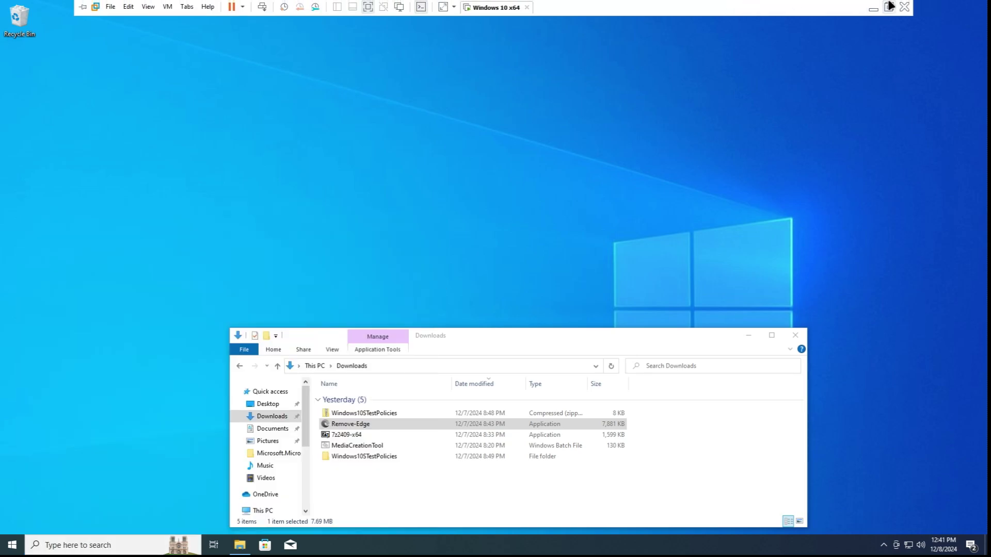
Leave full screen, search the host computer for firefox, and copy Firefox Setup 61.0.exe onto the virtual machine's desktop
left_click(889, 7)
key("super")
type("firefox")
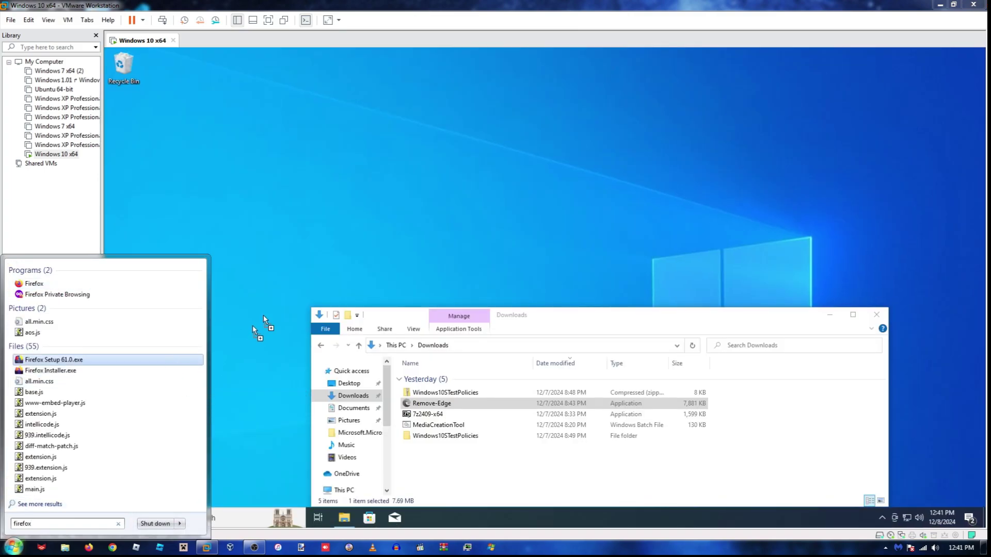
left_click_drag(252, 325, 263, 315)
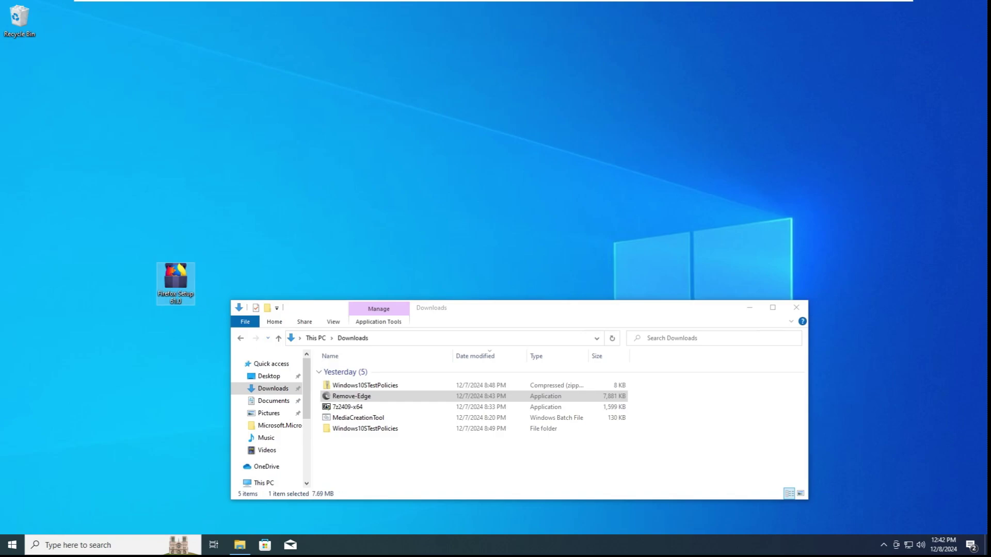
Run Firefox Setup 61.0 with permission to make changes, and start the installation with the default setup options
double_click(175, 281)
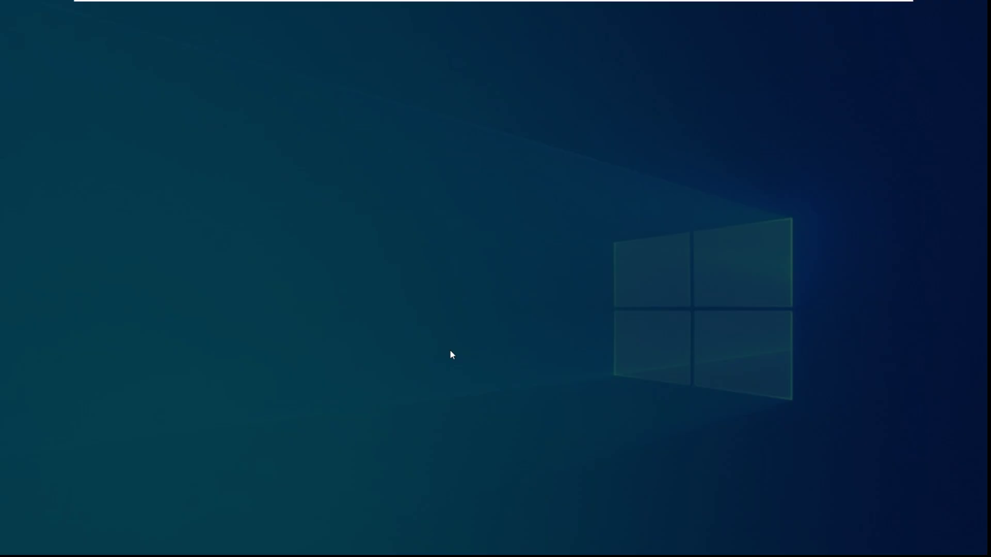
left_click(464, 347)
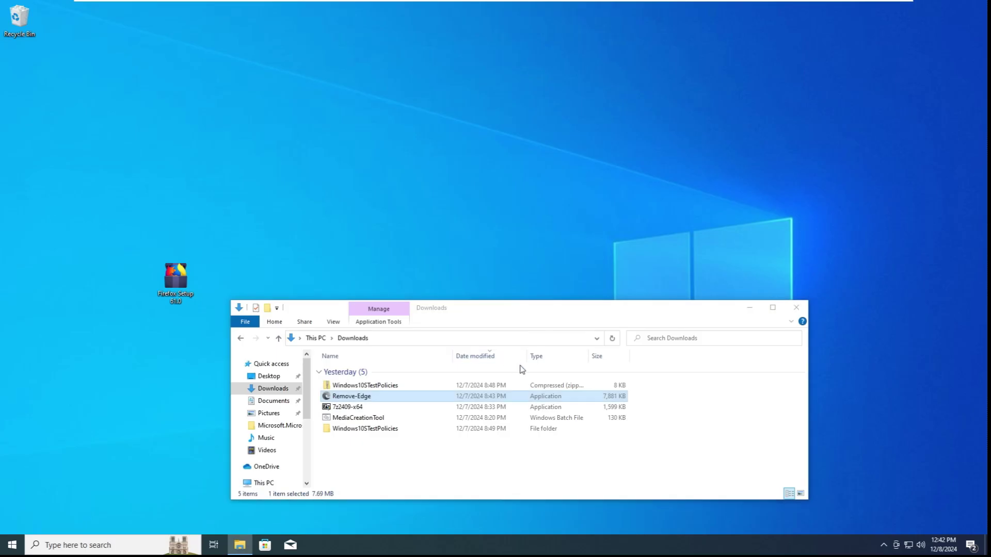
left_click(545, 355)
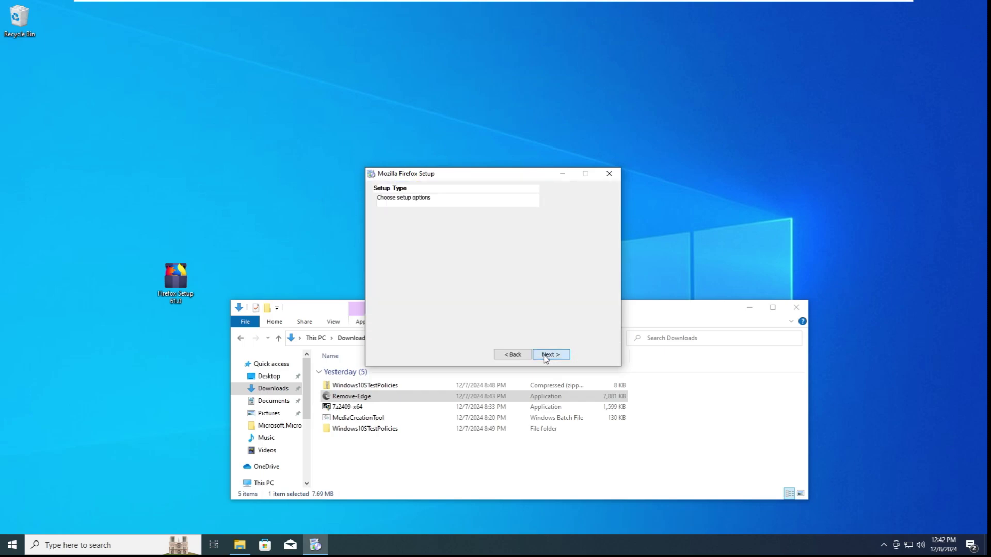
left_click(545, 356)
left_click(546, 355)
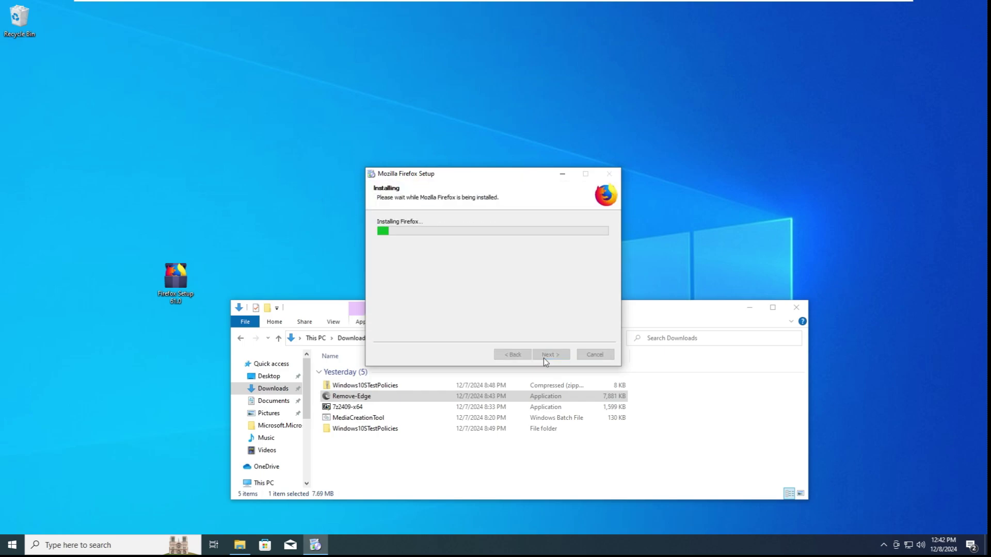
View the file properties of the Firefox Setup 61.0 installer on the desktop and close them again
right_click(176, 299)
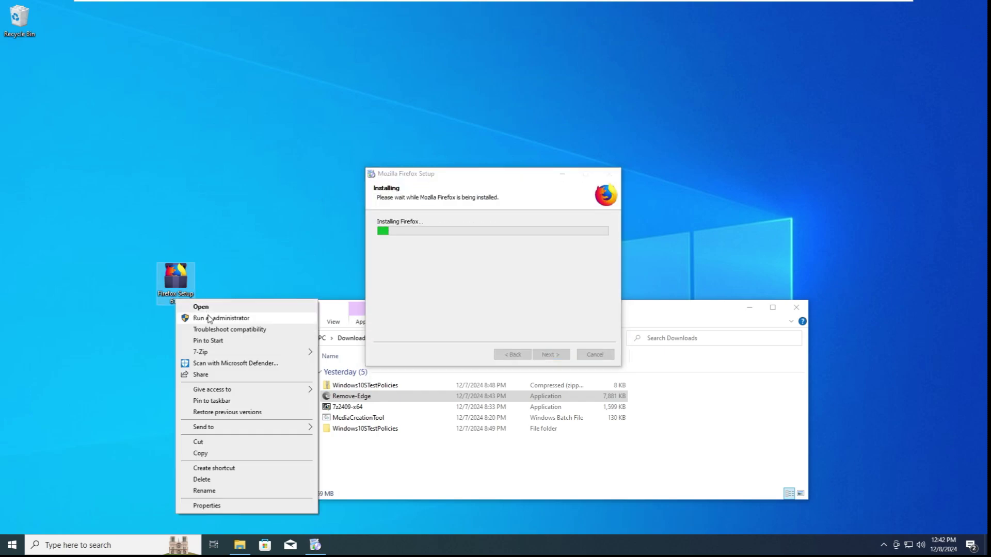
left_click(230, 506)
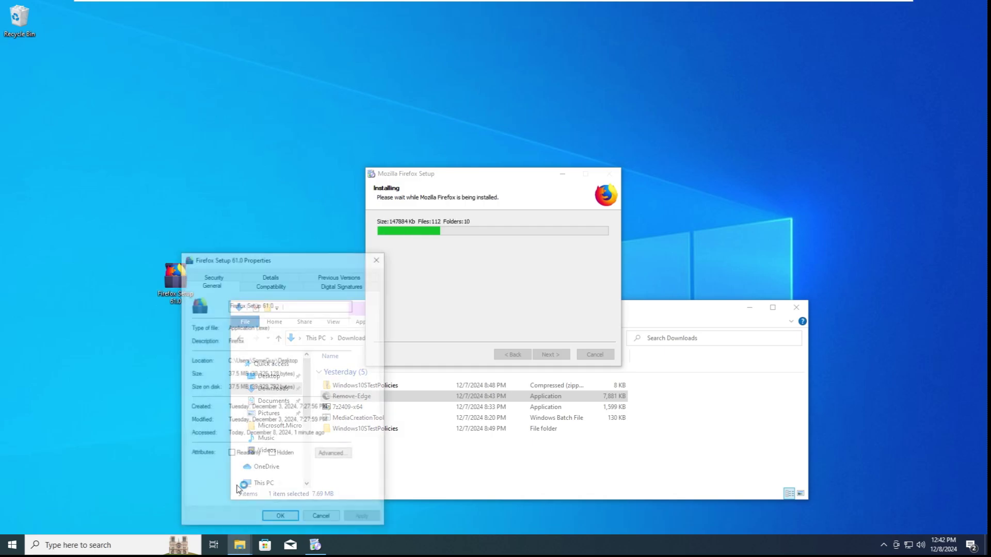
left_click(380, 258)
Open the Firefox shortcut's file location, read the updater configuration file in Notepad, and close it
right_click(9, 81)
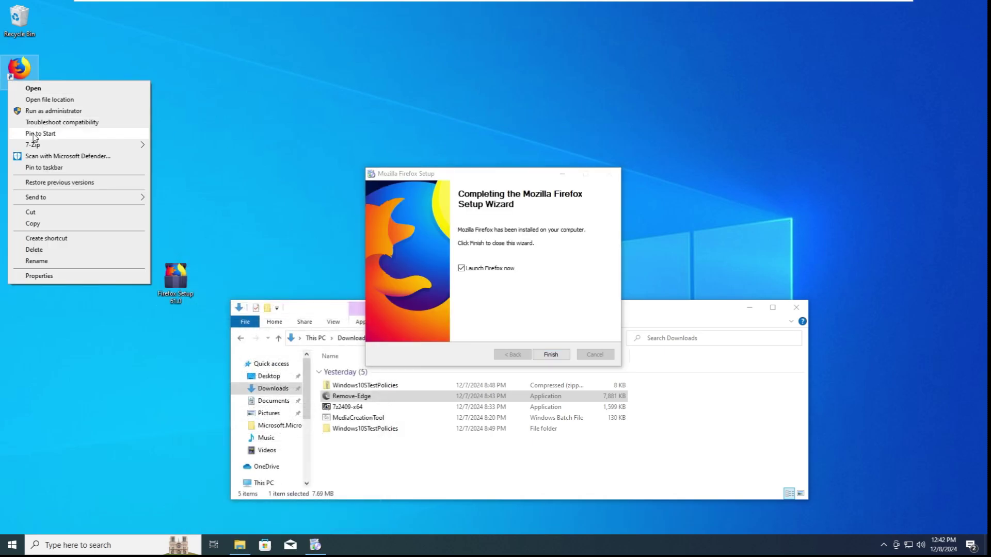
left_click(41, 100)
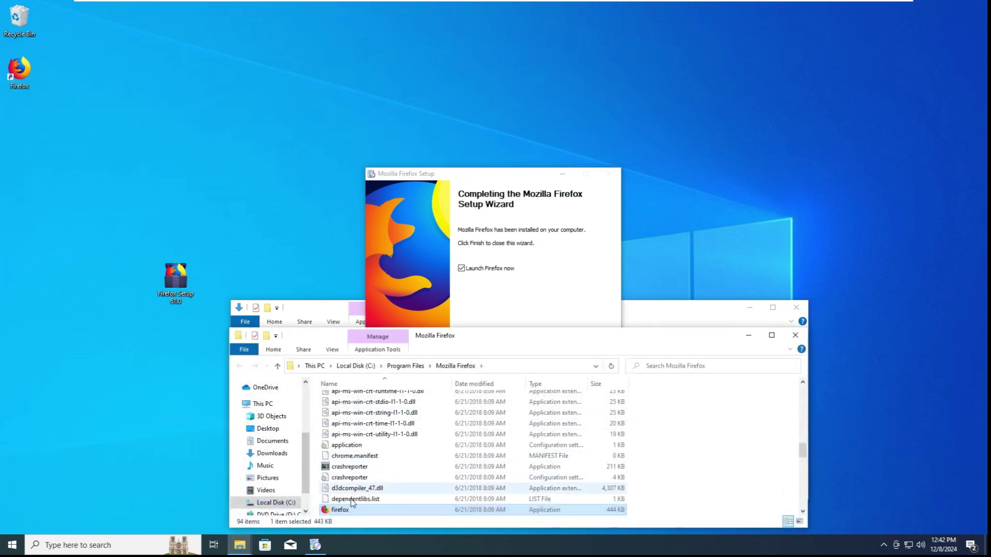
scroll(353, 503, "down", 12)
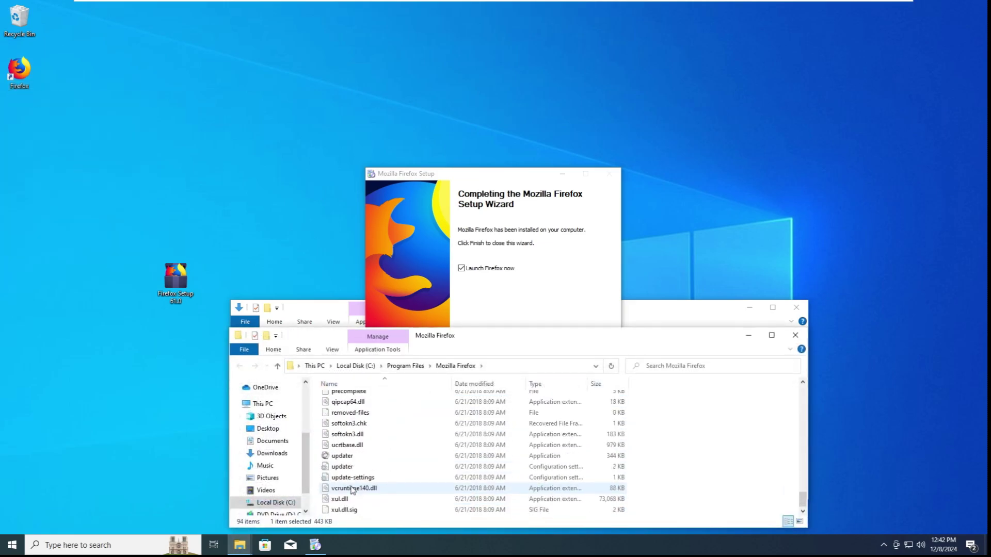
left_click(345, 457)
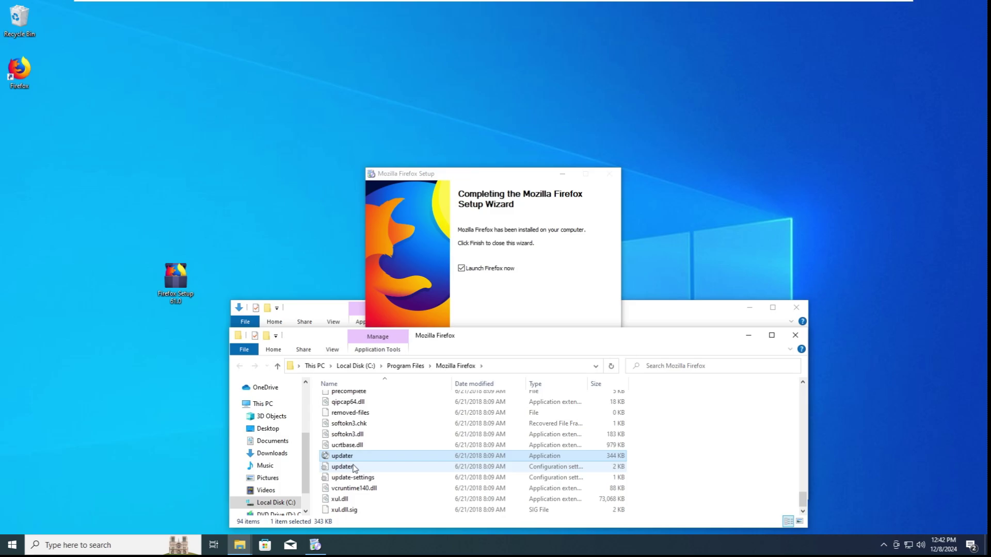
double_click(353, 467)
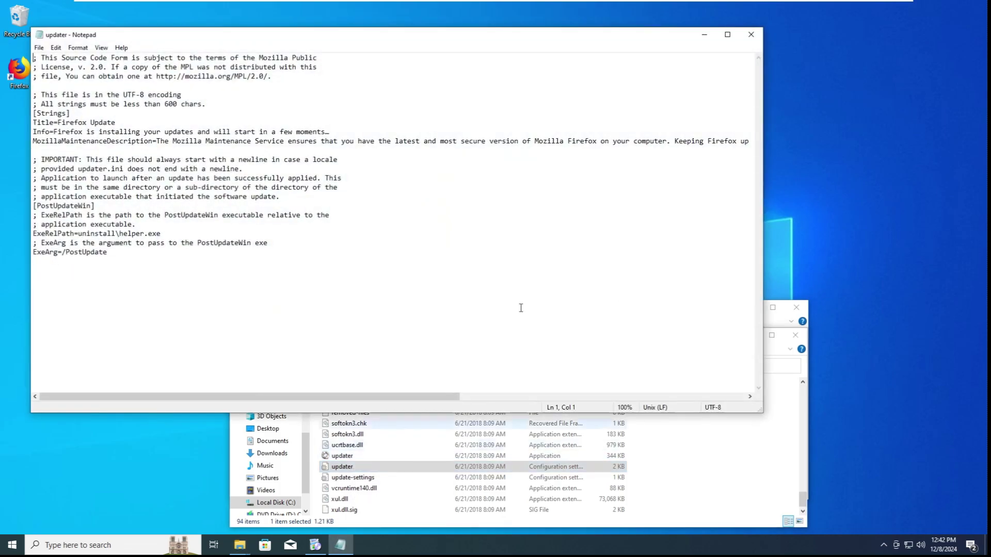
left_click(751, 34)
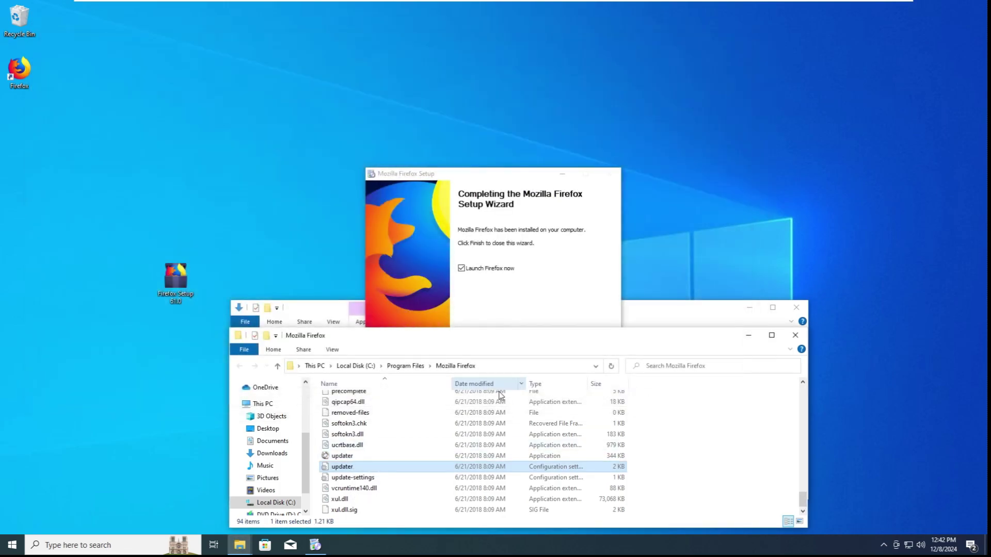
Delete both updater files and the update-settings file from the Mozilla Firefox program folder with administrator permission, and close the folder
key("Delete")
left_click(467, 204)
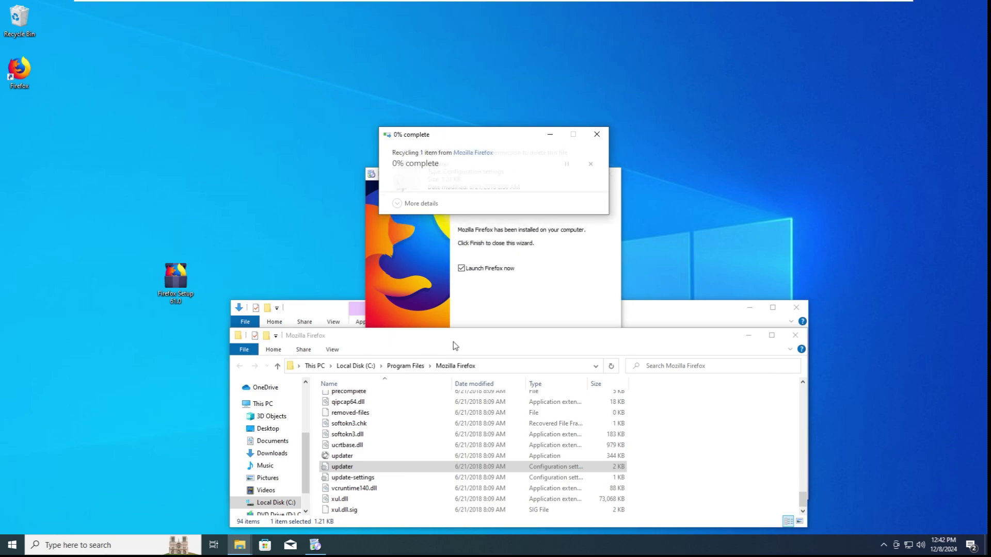
left_click(393, 469)
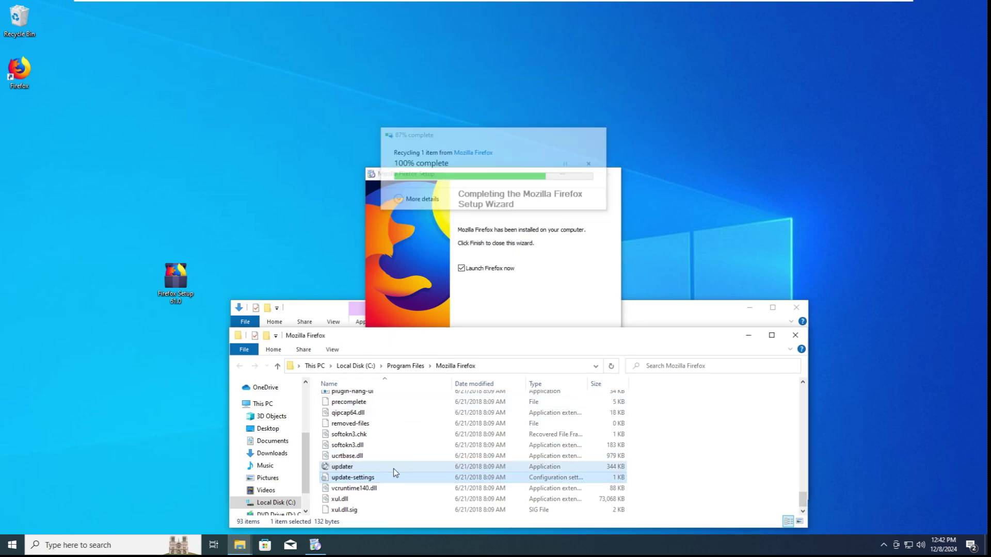
key("Delete")
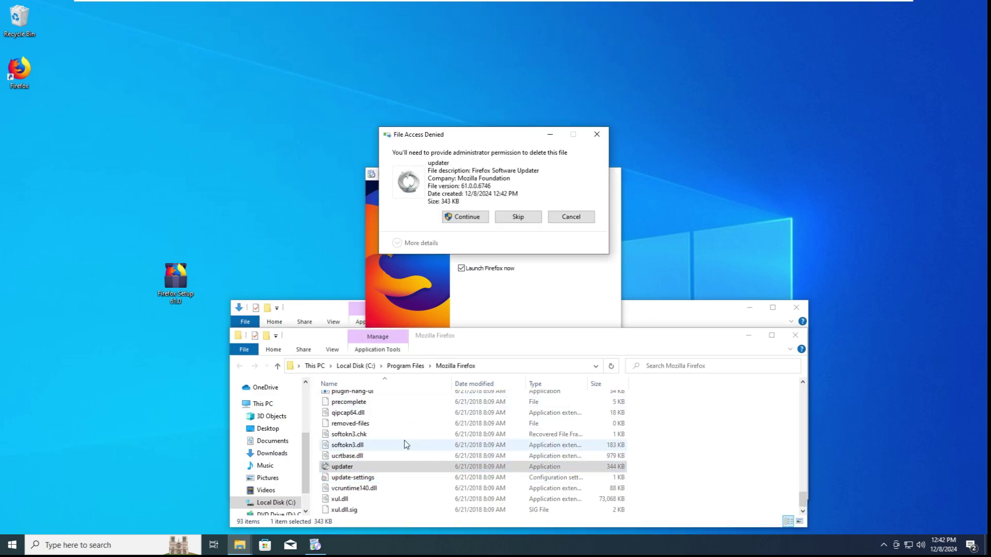
left_click(467, 216)
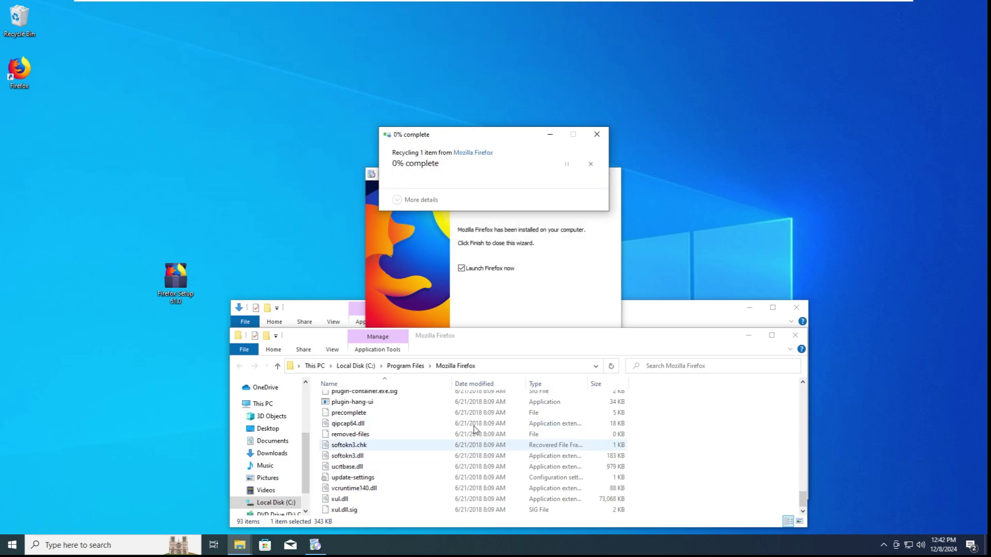
left_click(431, 480)
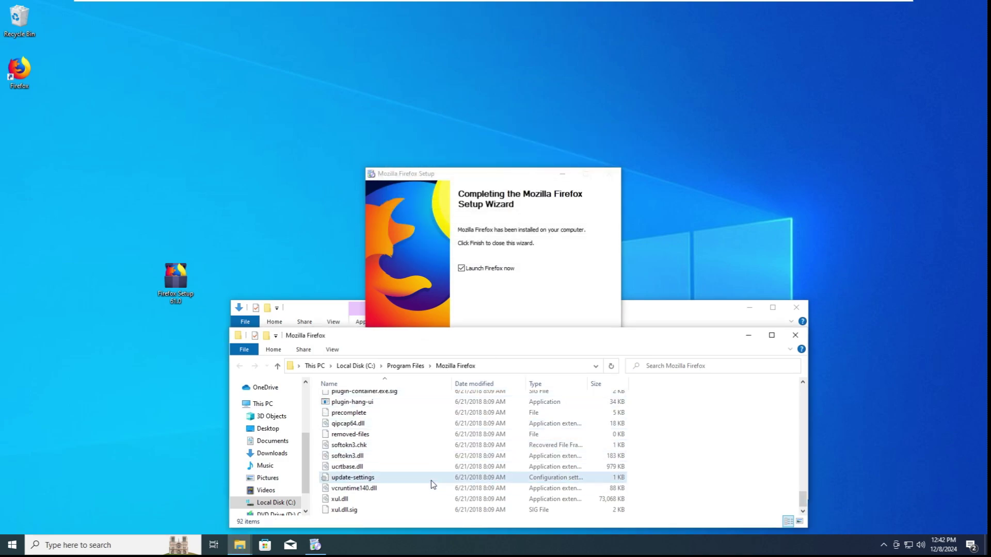
key("Delete")
key("Return")
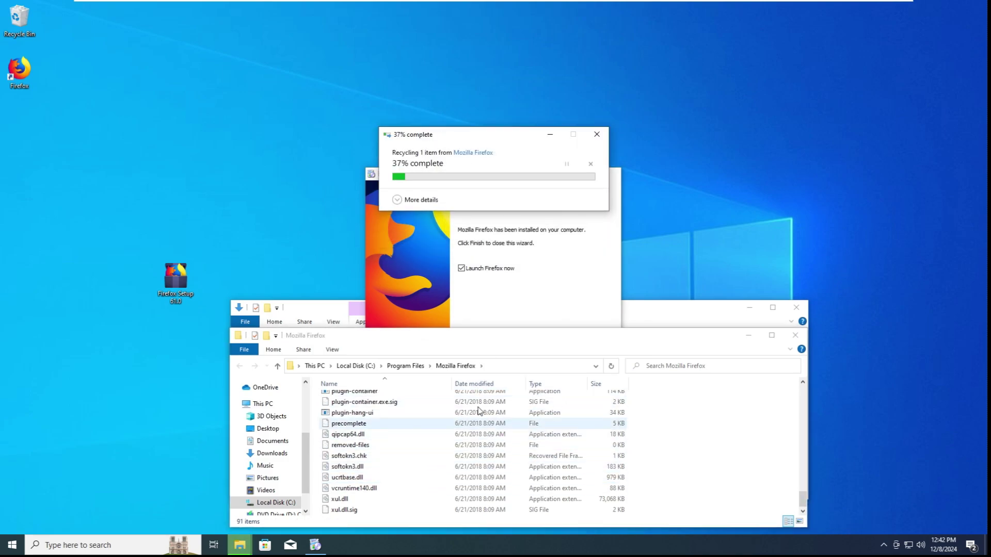
left_click(795, 335)
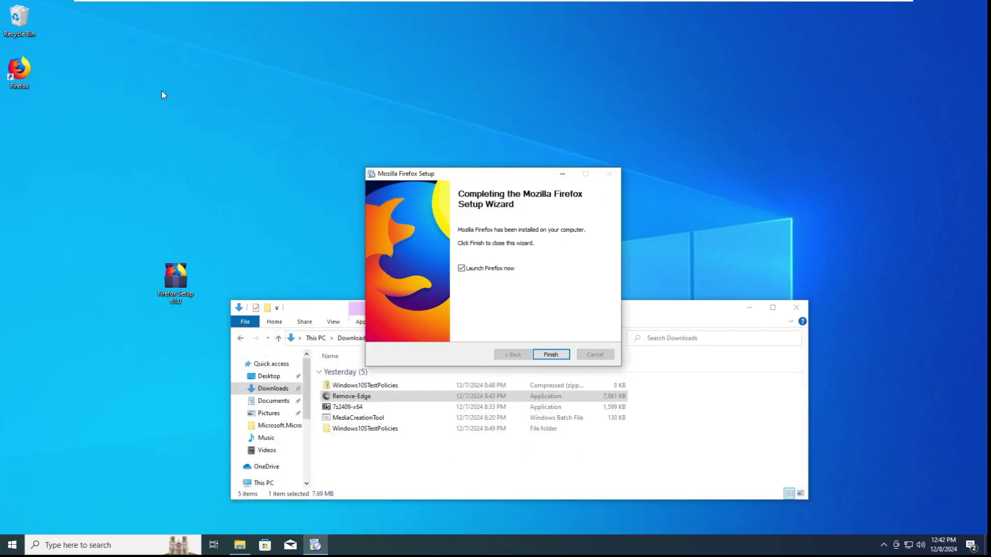
Empty the Recycle Bin from the desktop and open its folder
right_click(6, 35)
left_click(36, 50)
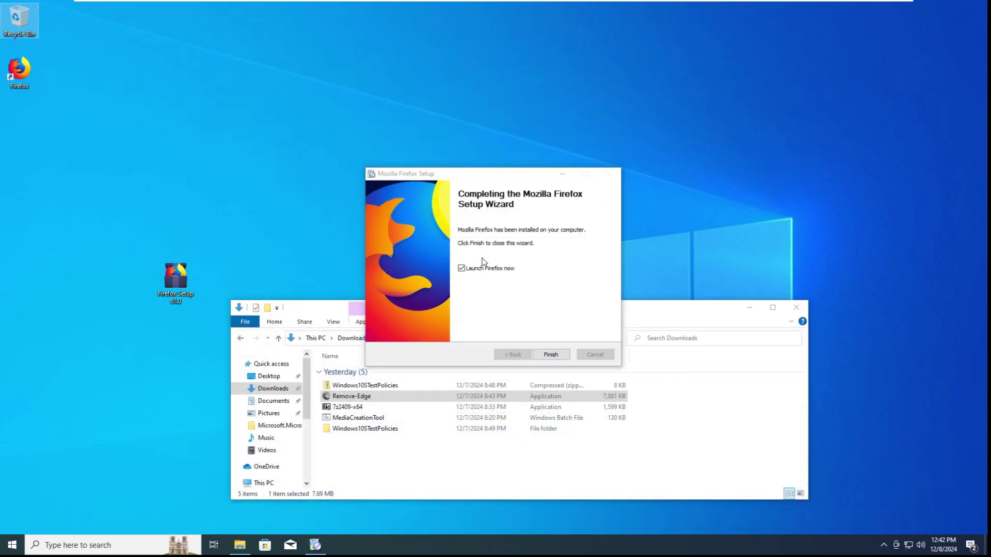
left_click(566, 294)
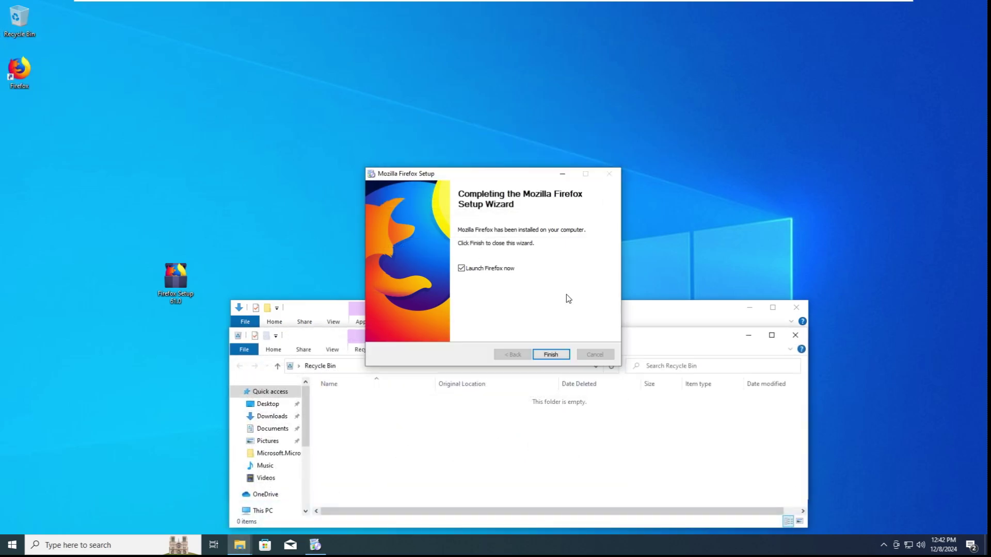
Finish the Mozilla Firefox Setup wizard with Launch Firefox now enabled, and close the Recycle Bin and Downloads windows
left_click(551, 355)
left_click(795, 335)
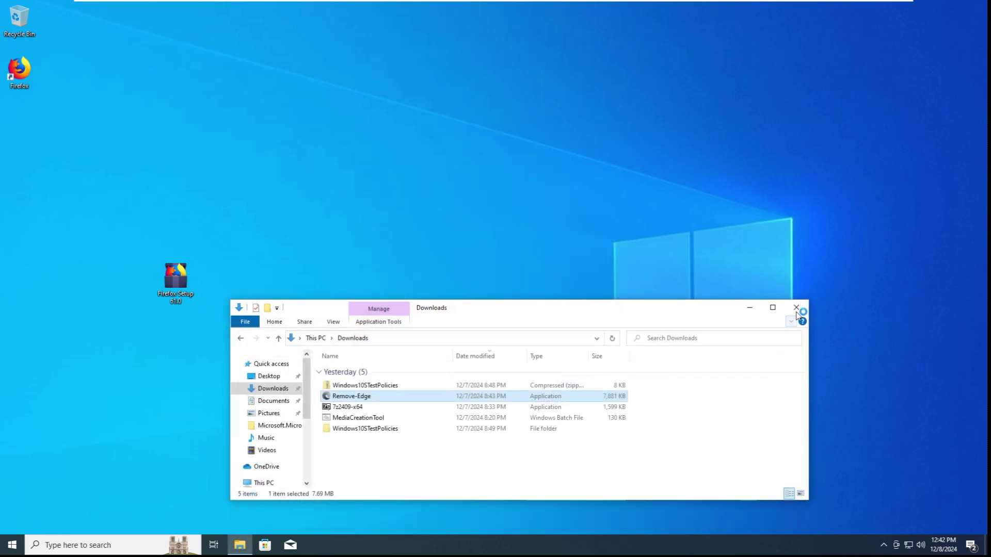
left_click(796, 308)
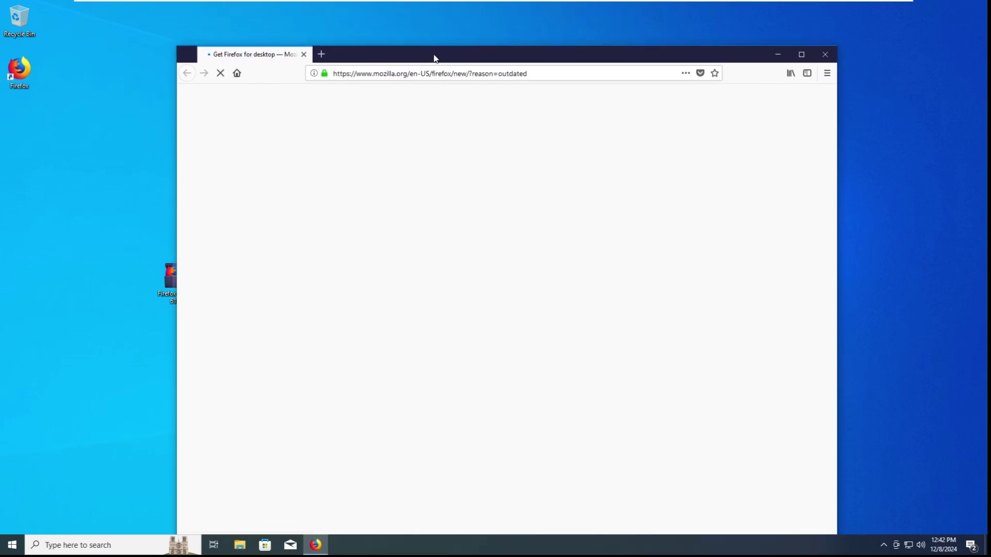
Search the web for "edge remover download" in Firefox and open the MajorGeeks Edge Remover page
type("edge remover d")
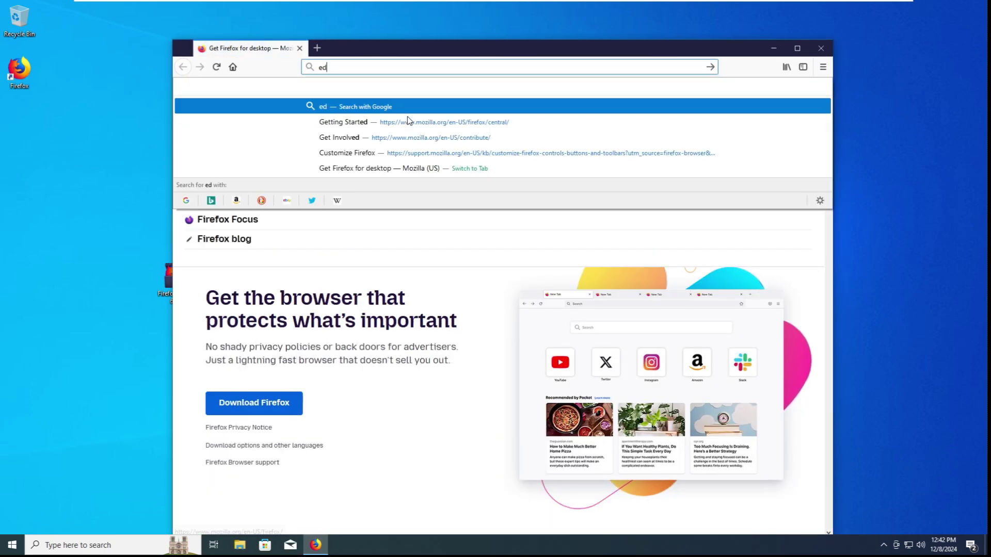
type("ownload")
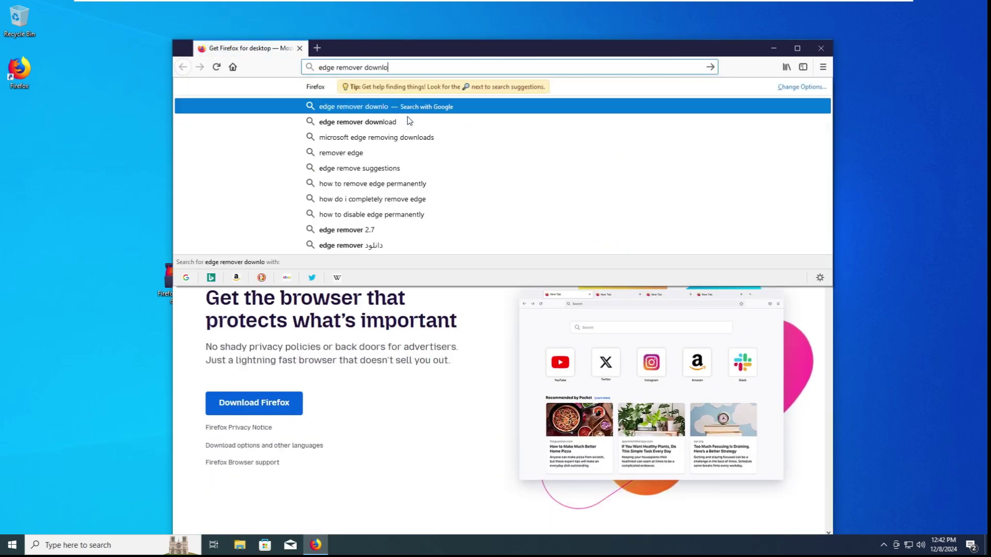
key("Return")
left_click(351, 184)
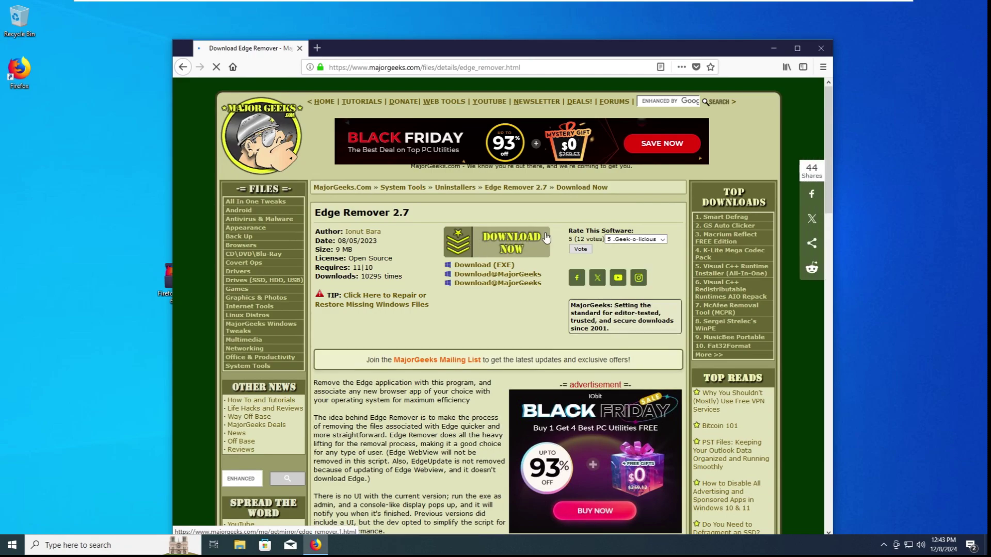
Search the web for "Edata.dll fix MS edge legacy"
left_click(479, 70)
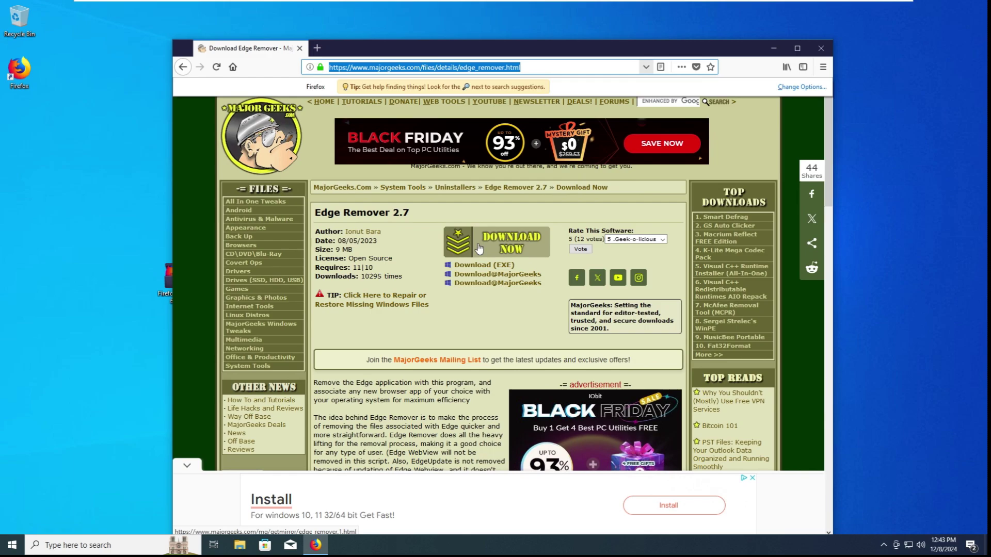
type("E")
key("BackSpace")
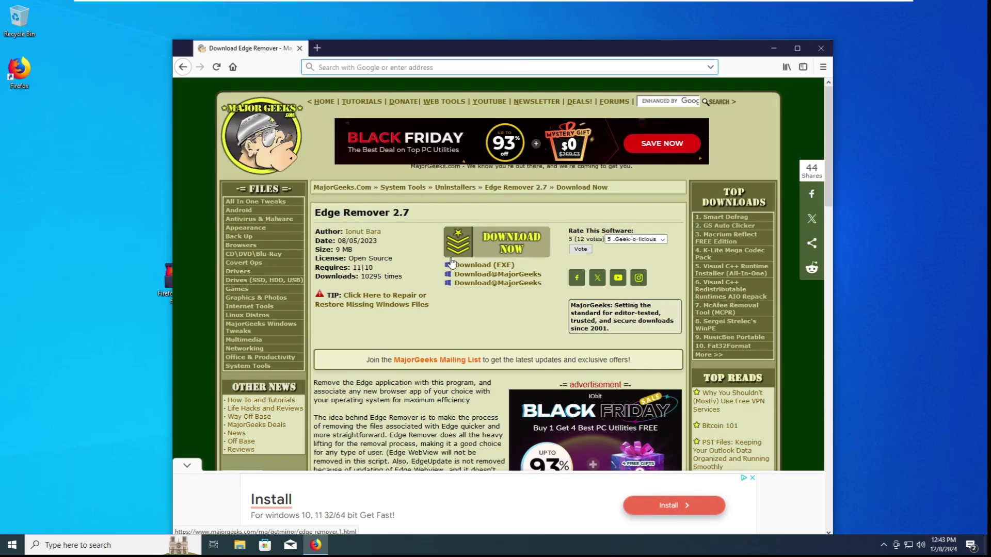
type("Edata.dll")
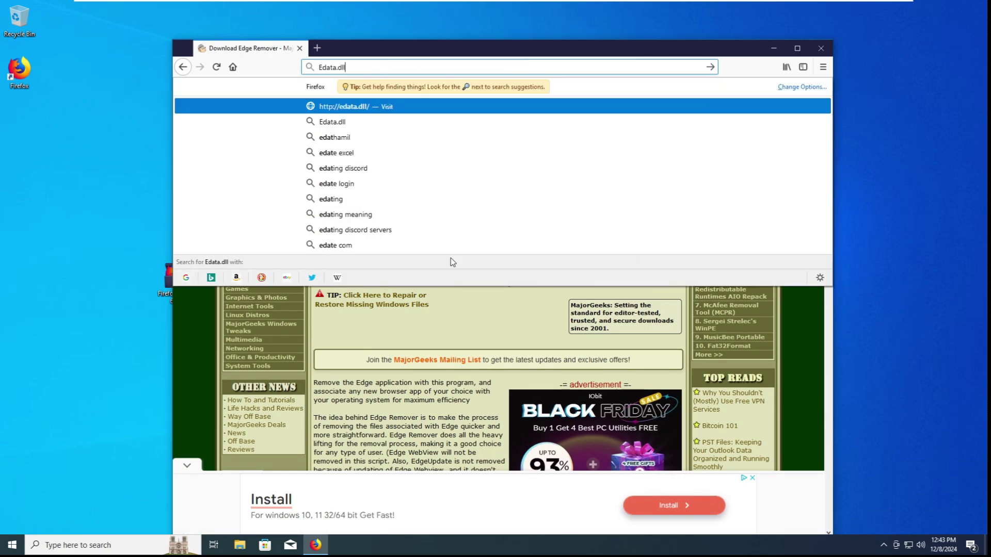
type(" fix MS ed")
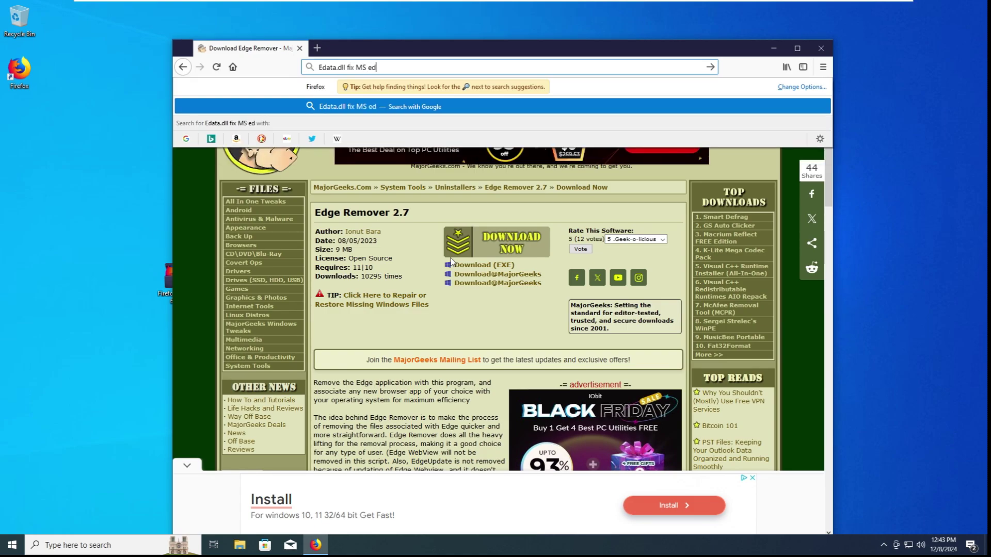
type("ge legacy")
key("Return")
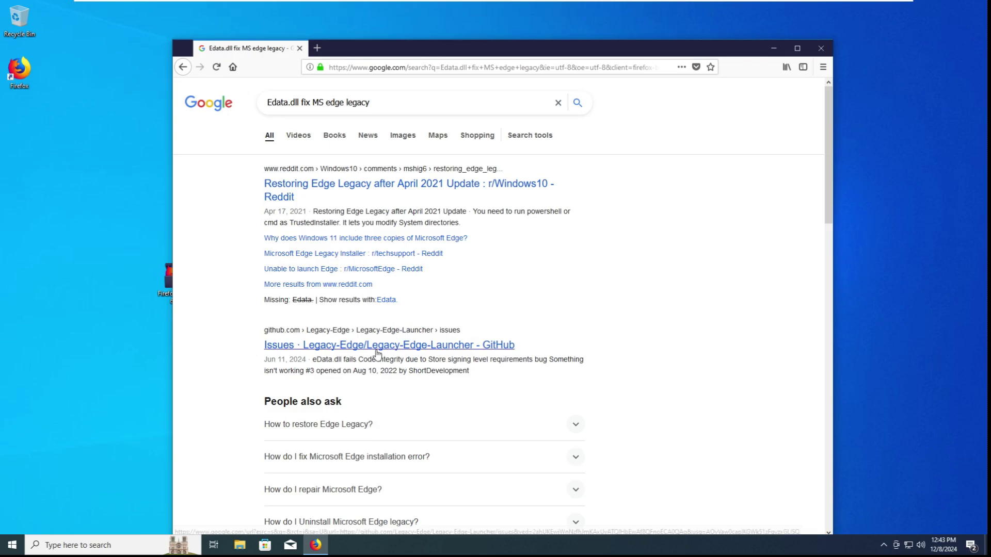
Open the Legacy-Edge-Launcher issues on GitHub, view the eData.dll Code Integrity issue, and follow its link to "Launcher does not work in 21H1"
left_click(375, 350)
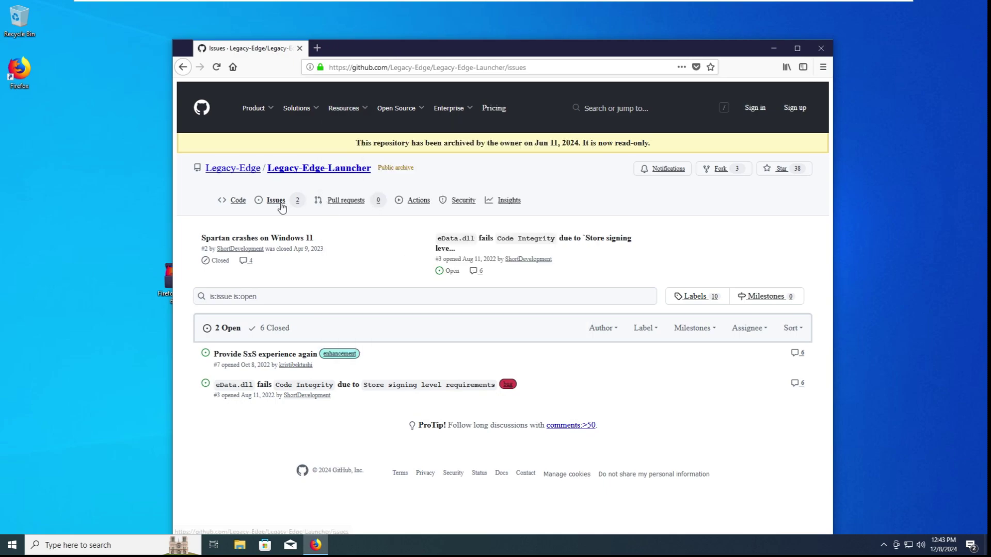
left_click(299, 204)
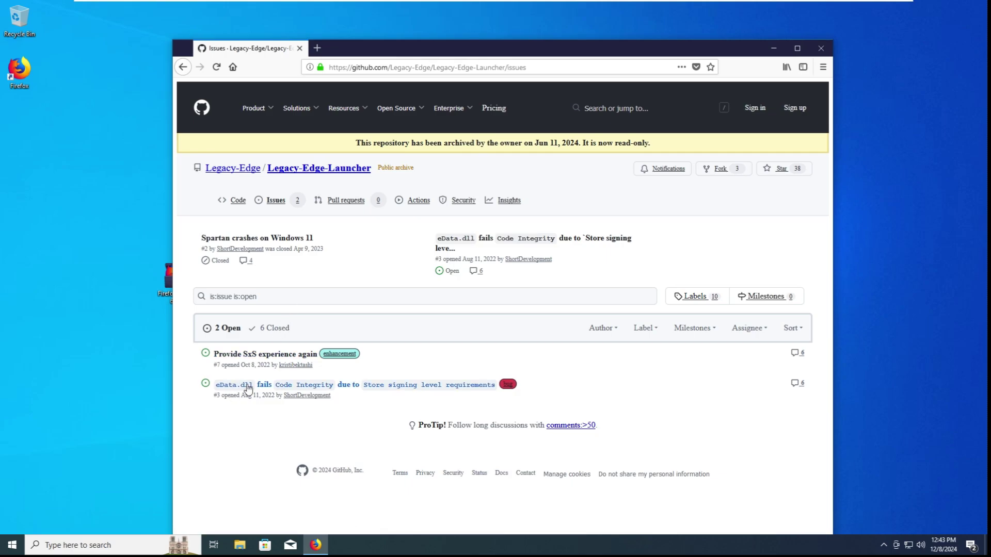
left_click(287, 385)
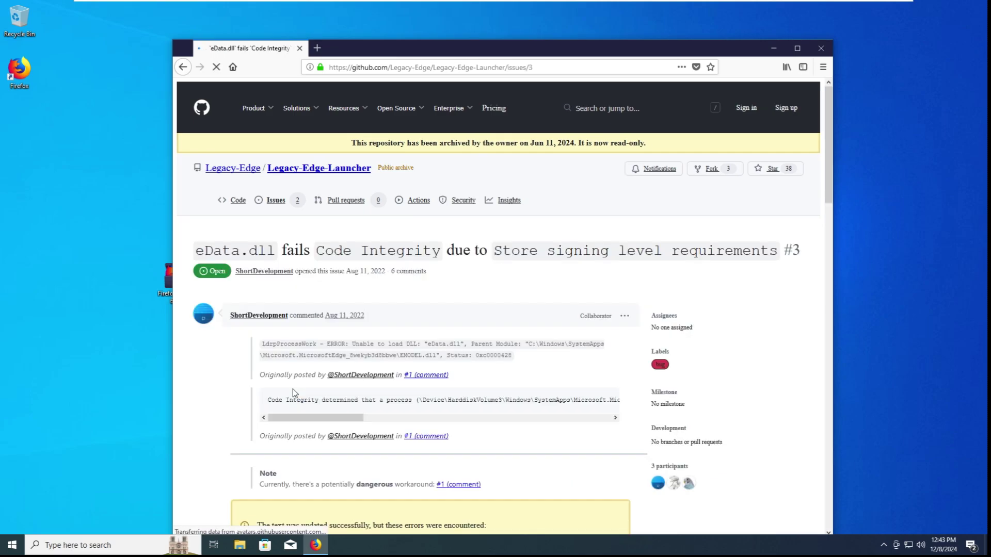
scroll(350, 372, "down", 6)
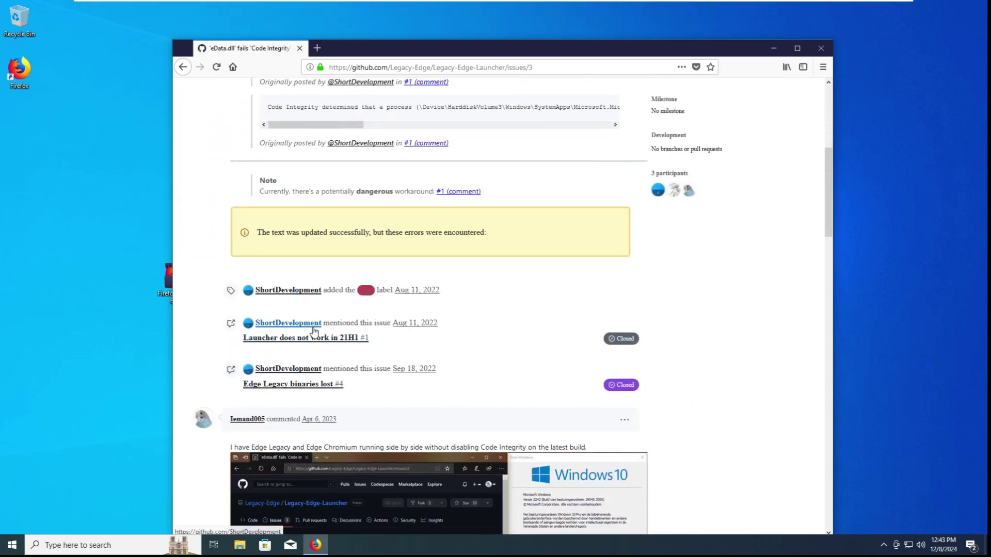
left_click(317, 342)
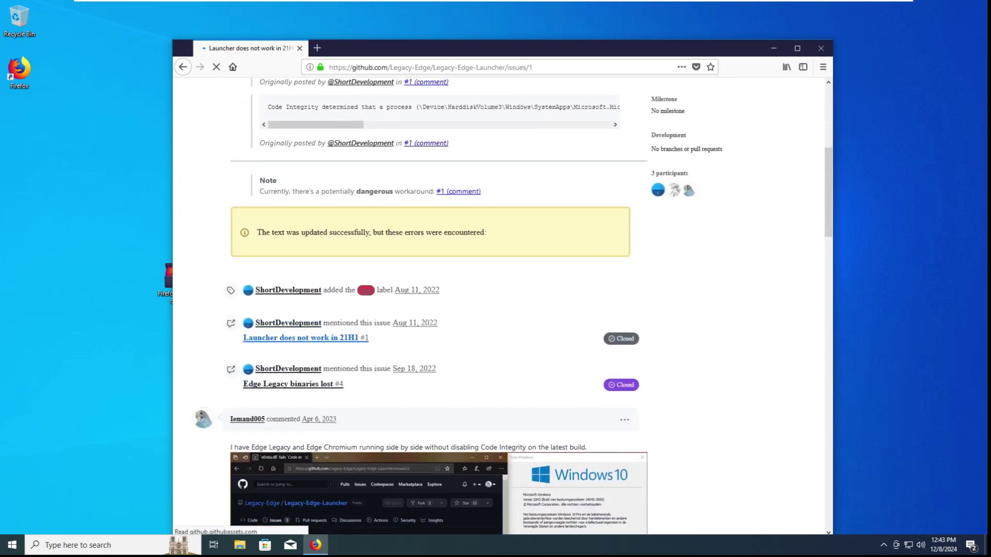
Read through the comments of the "Launcher does not work in 21H1" issue for a workaround to the eData.dll Code Integrity failure
scroll(326, 350, "down", 2)
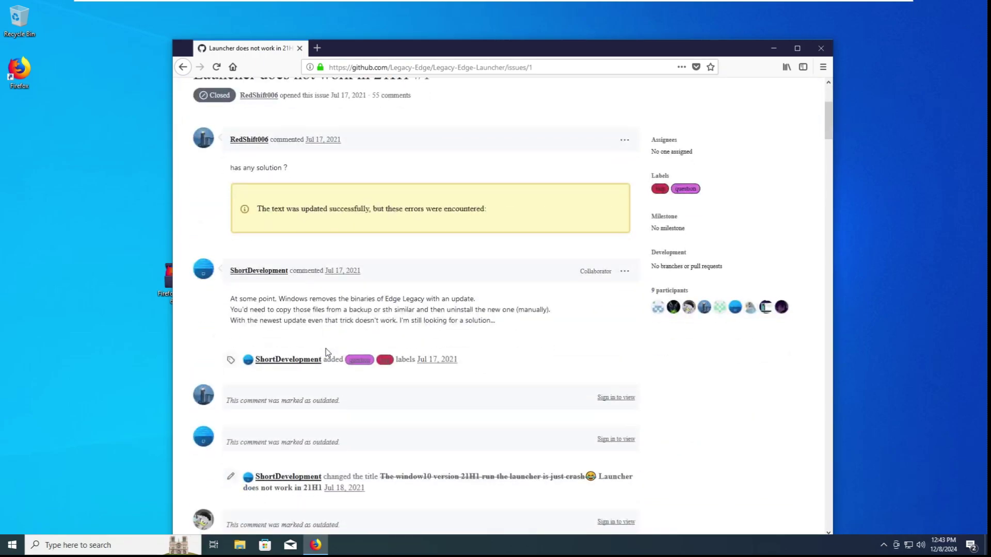
scroll(330, 356, "down", 5)
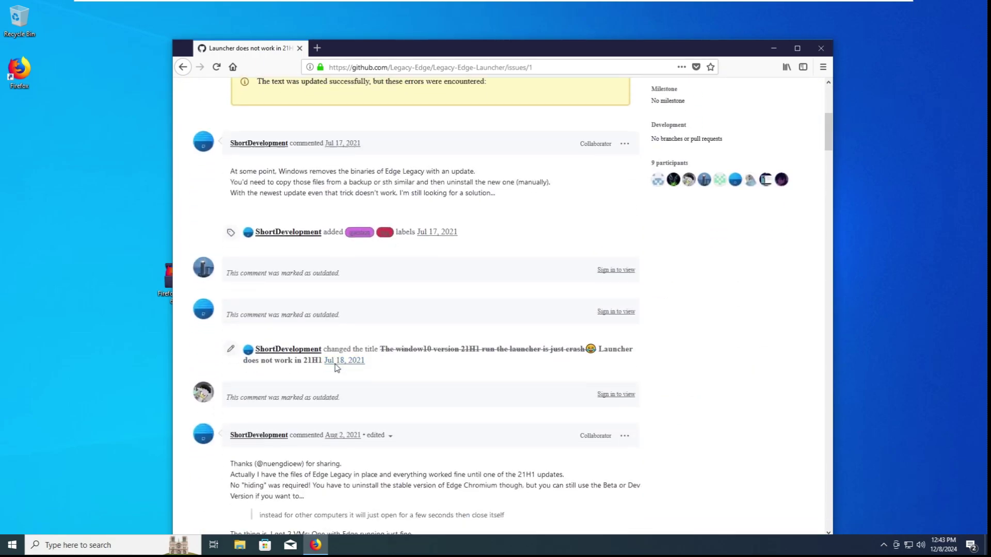
scroll(336, 367, "down", 3)
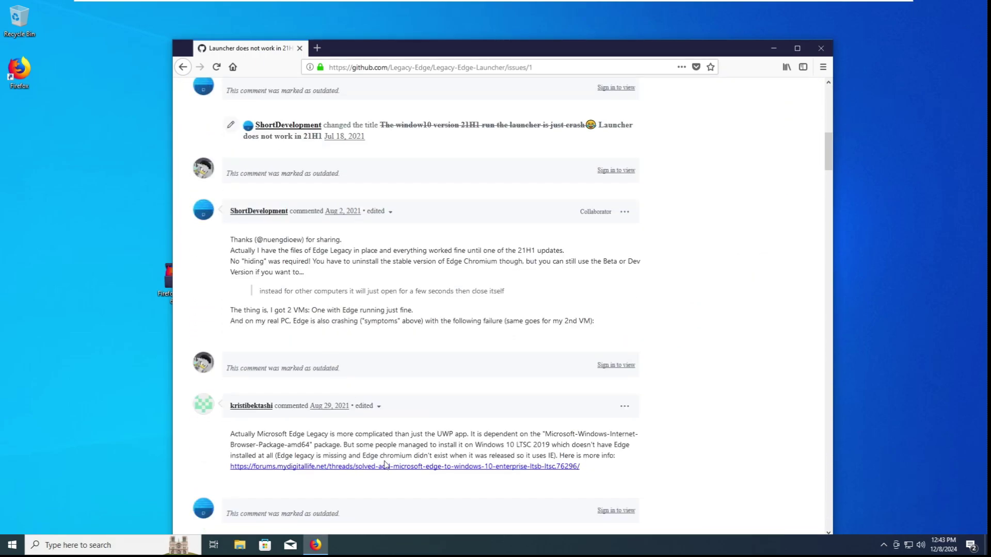
scroll(383, 464, "down", 6)
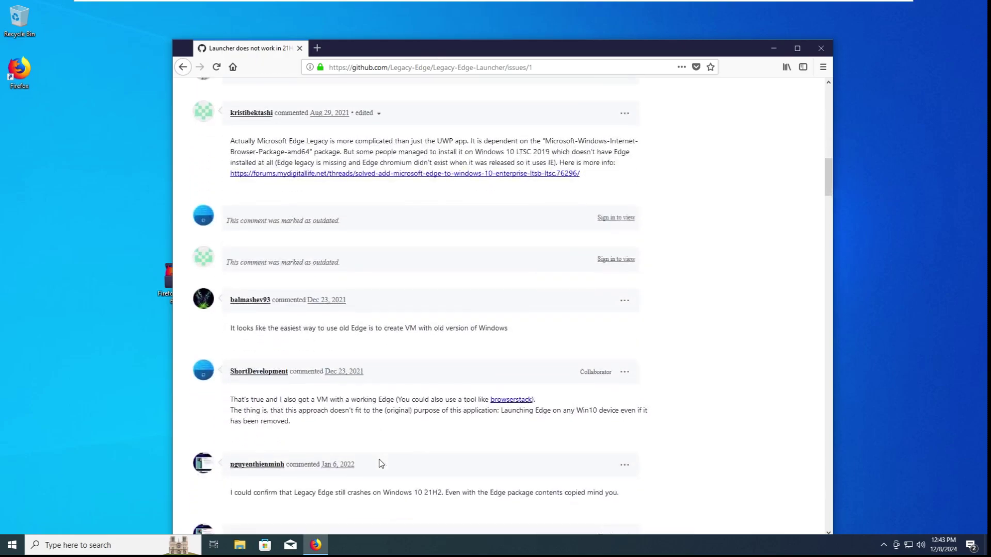
scroll(497, 425, "down", 12)
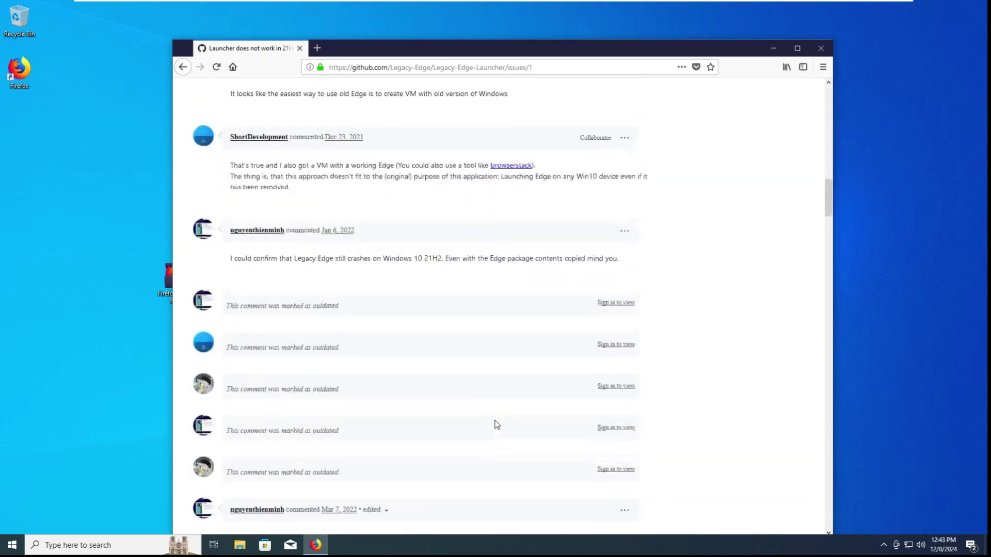
scroll(497, 425, "down", 12)
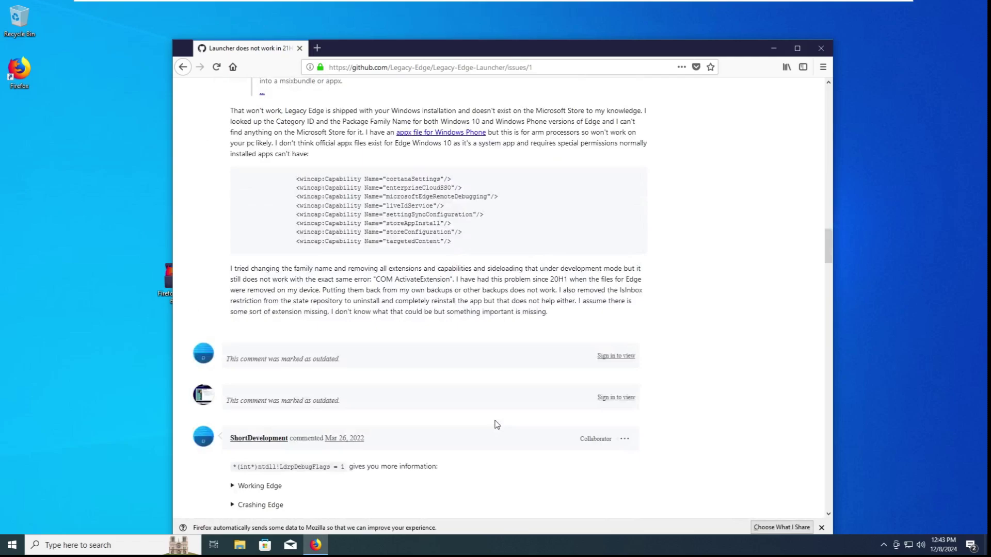
scroll(497, 426, "down", 2)
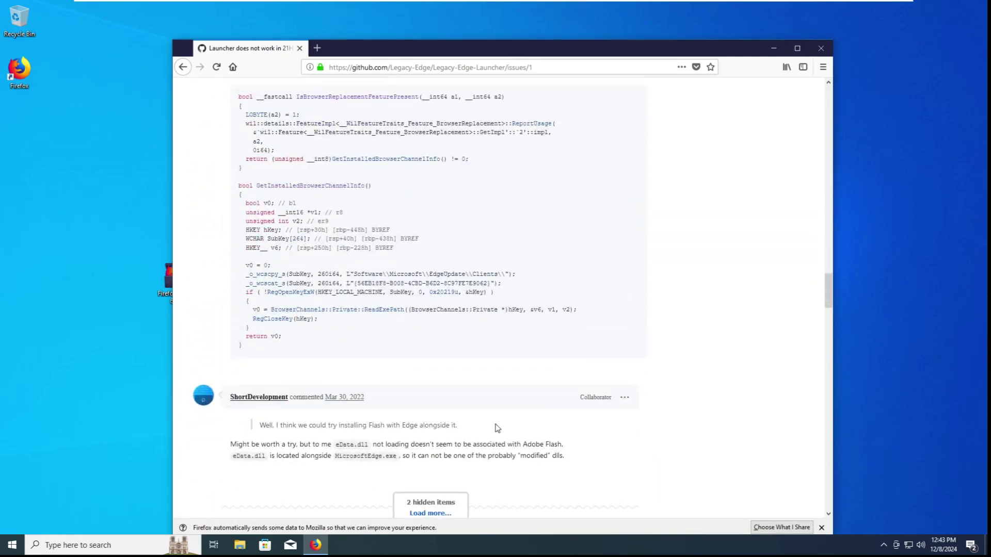
scroll(497, 427, "down", 7)
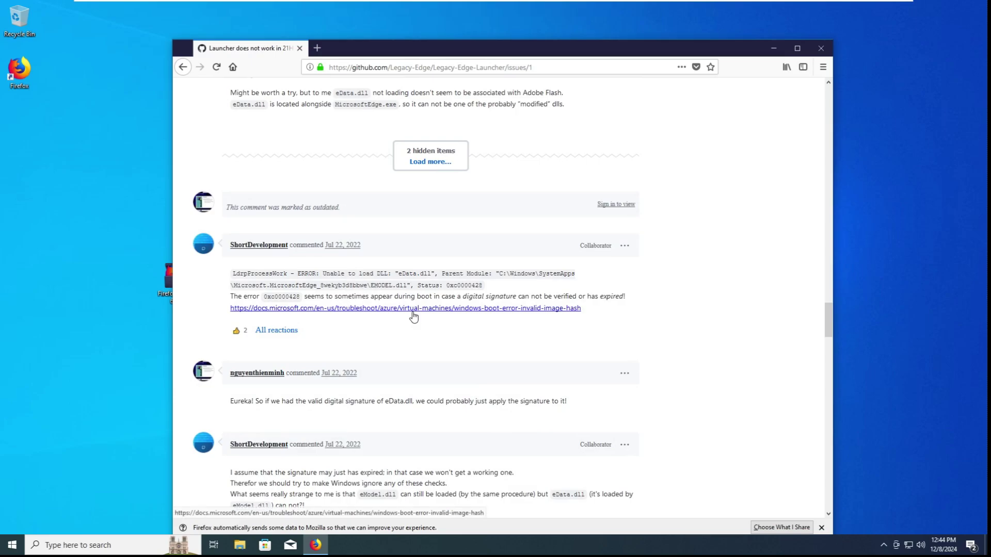
scroll(413, 317, "down", 7)
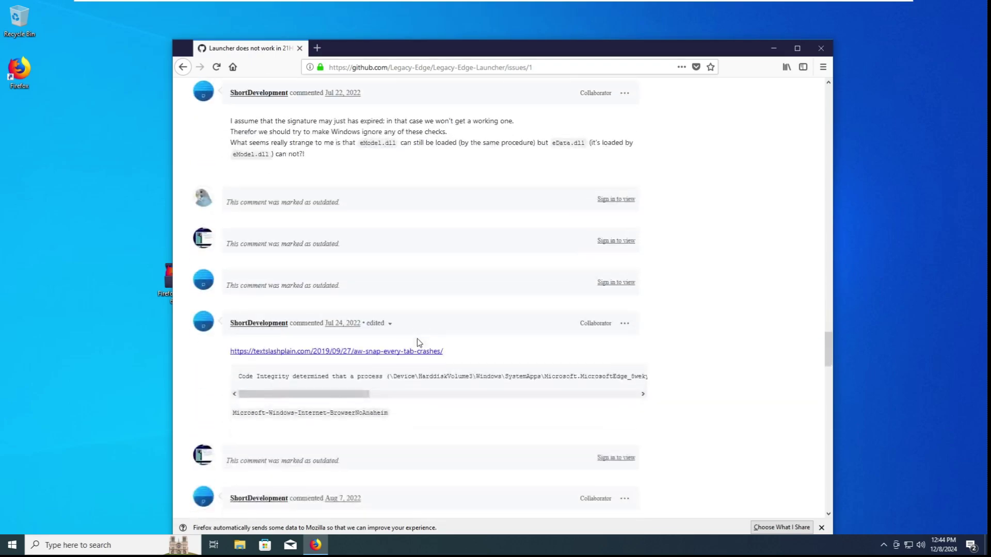
scroll(419, 356, "down", 12)
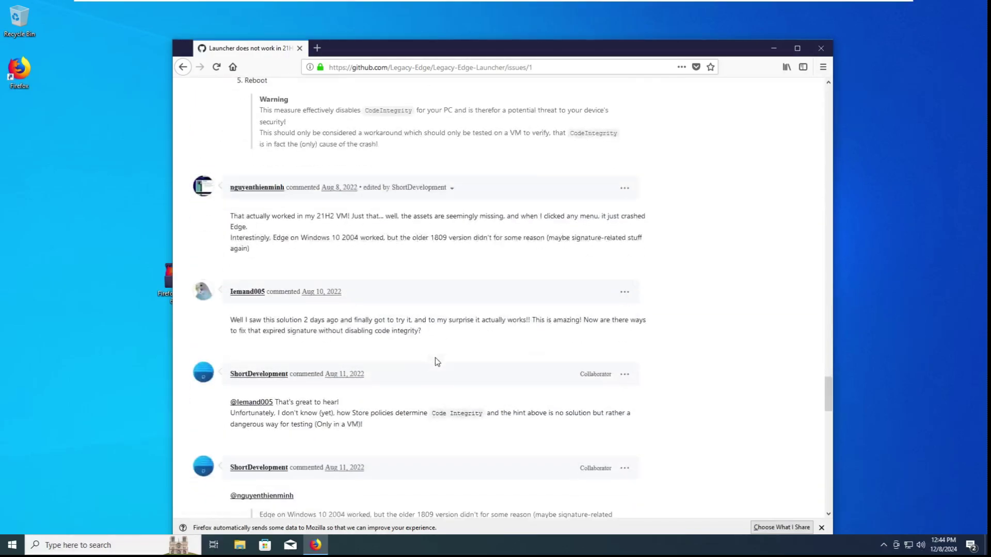
scroll(435, 358, "up", 3)
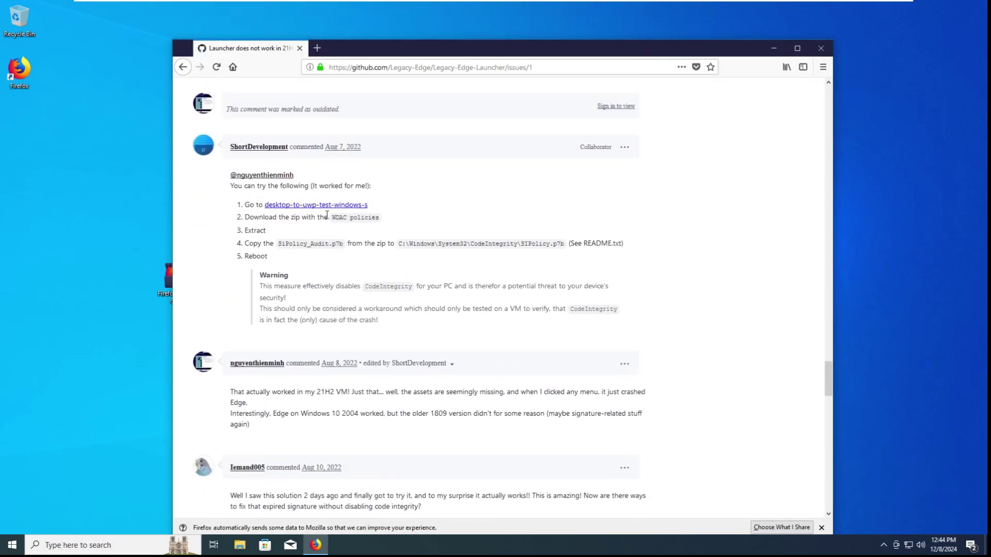
Open the desktop-to-uwp-test-windows-s page linked in the workaround comment and read through its WDAC policy instructions
left_click(326, 206)
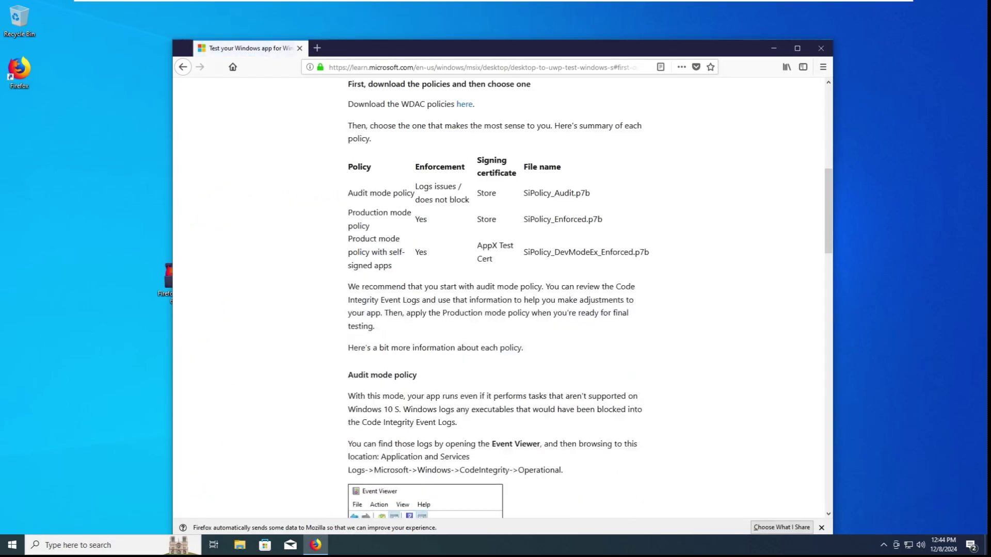
scroll(396, 378, "down", 15)
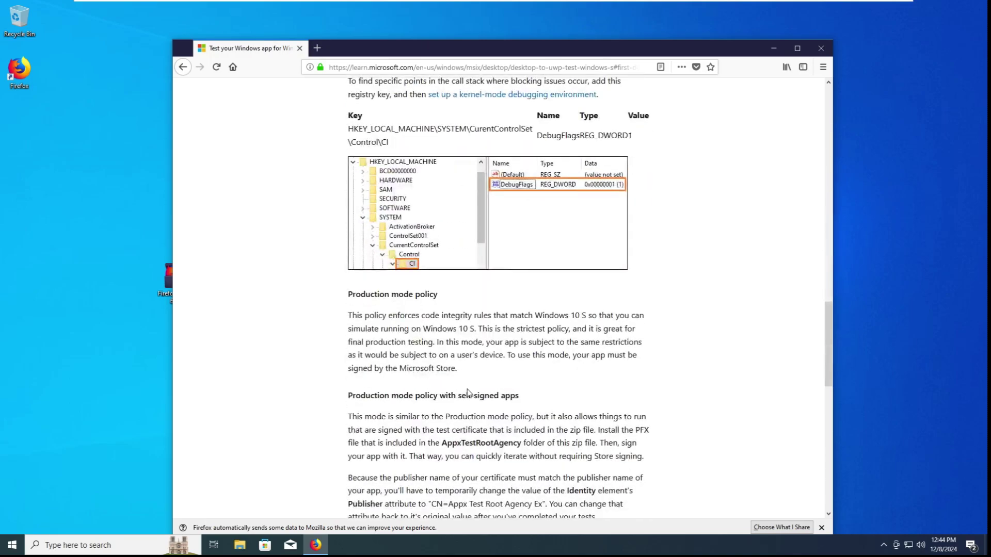
scroll(472, 384, "down", 5)
scroll(472, 385, "up", 4)
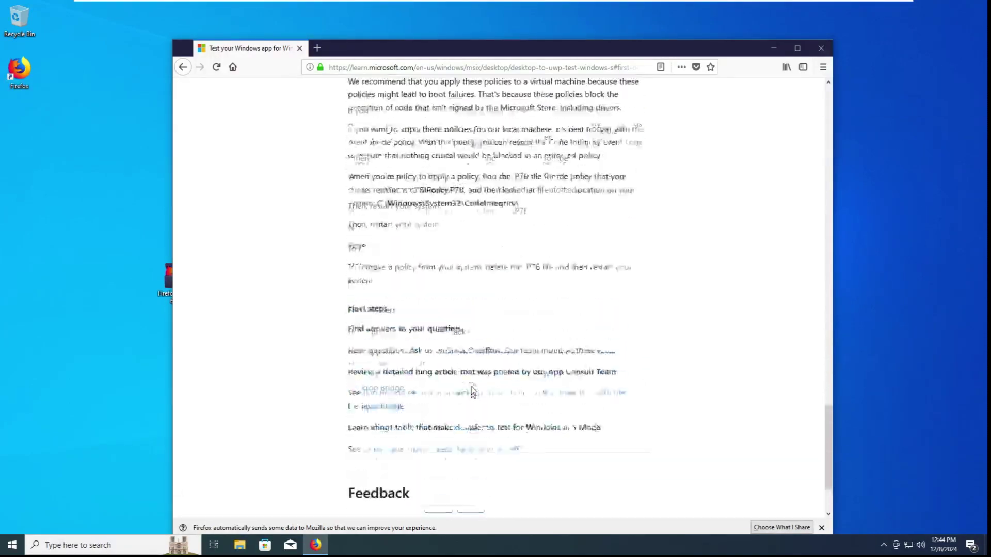
scroll(472, 384, "up", 15)
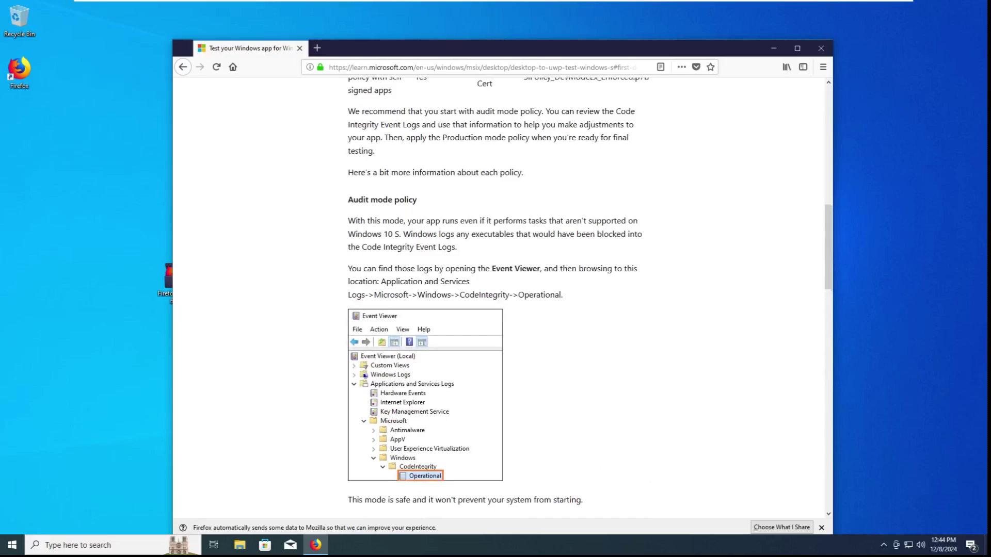
scroll(353, 179, "up", 5)
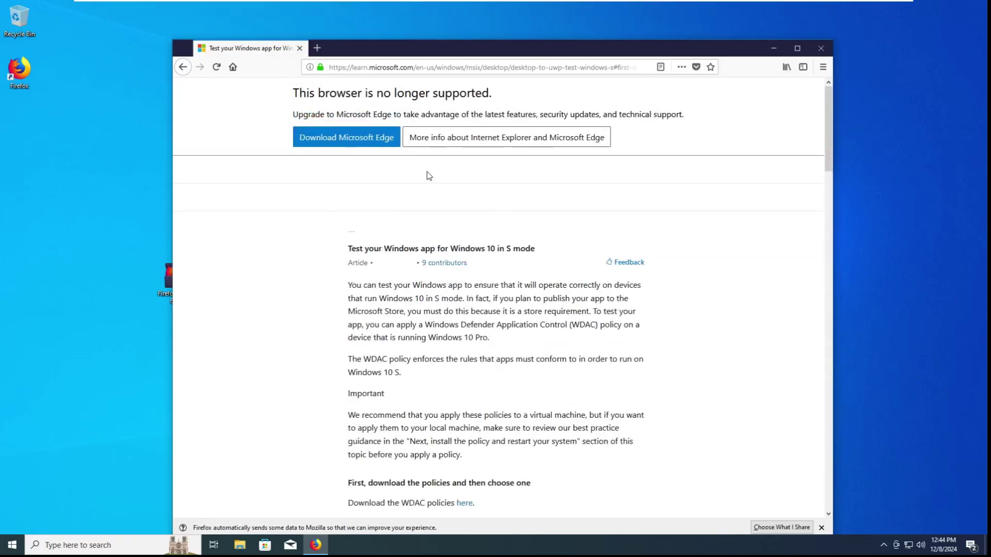
scroll(497, 262, "down", 5)
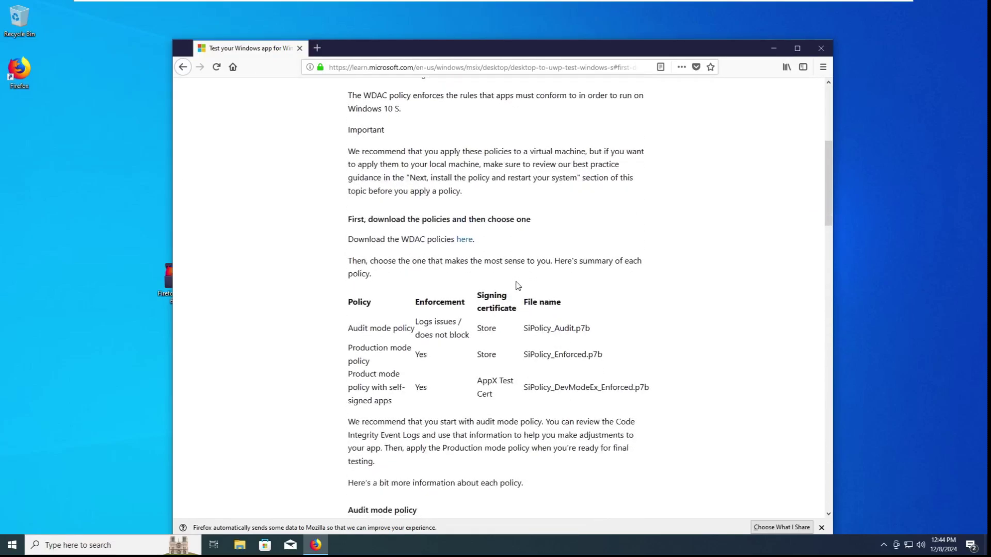
Download the WDAC policies archive Windows10STestPolicies.zip, extract it within Downloads, and close the zip window and the browser
left_click(463, 239)
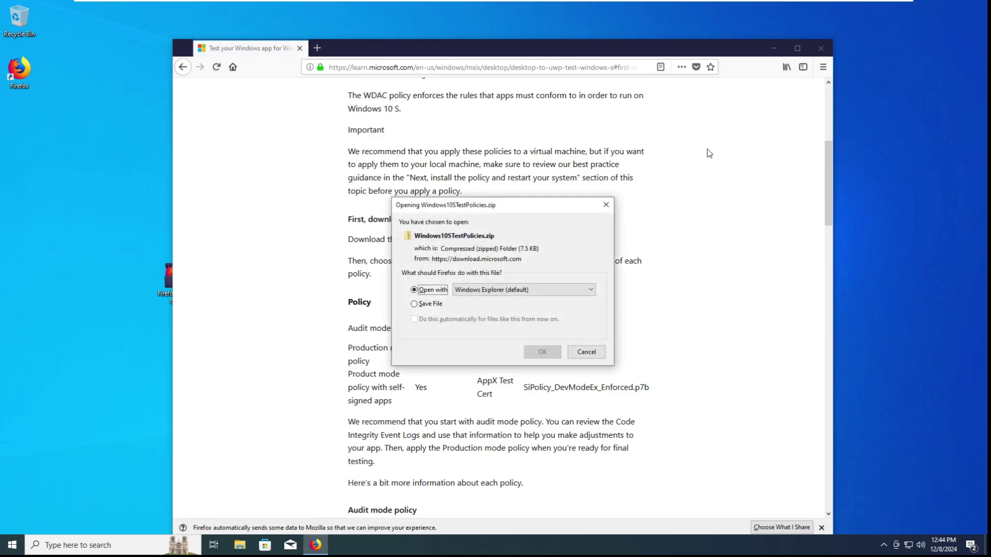
left_click(543, 351)
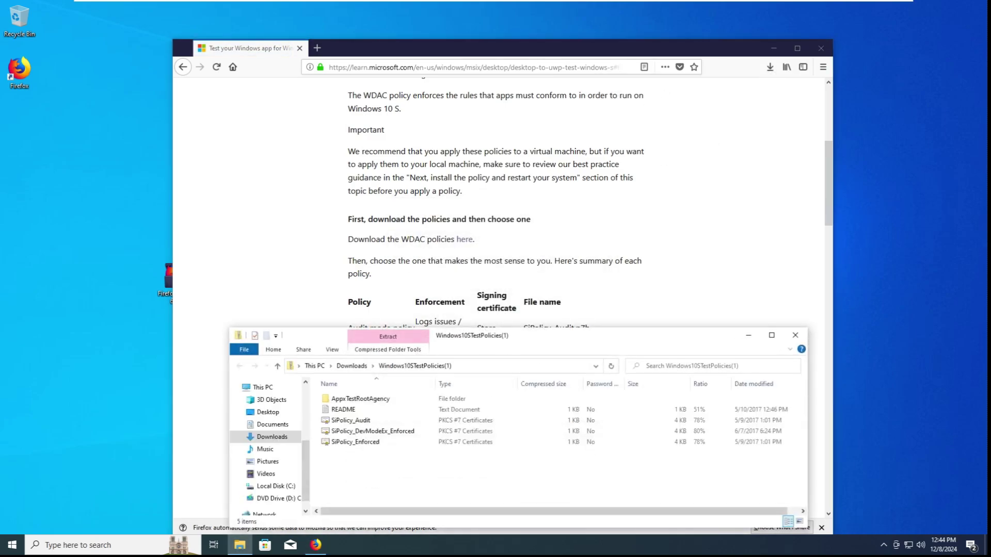
right_click(356, 454)
left_click(390, 446)
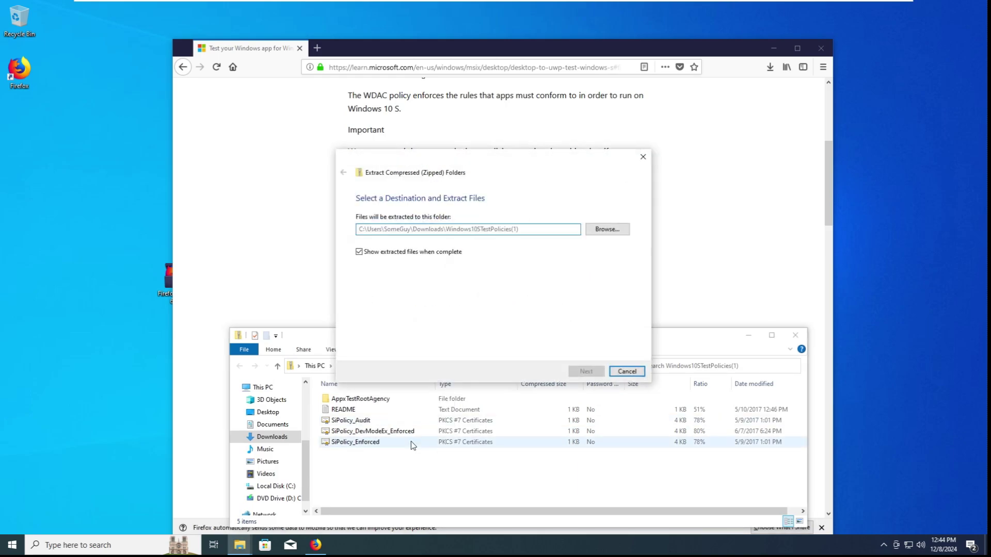
key("Return")
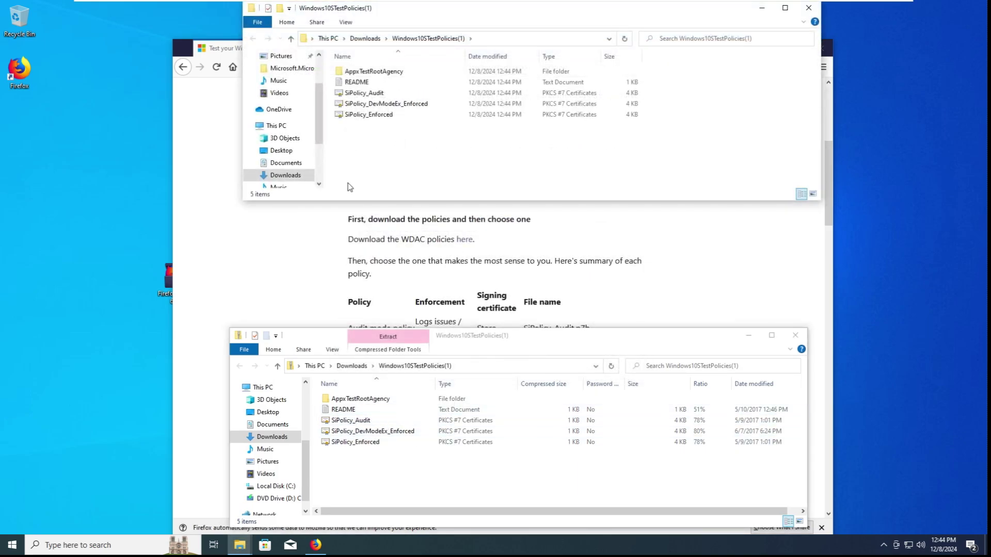
left_click(795, 337)
left_click(729, 345)
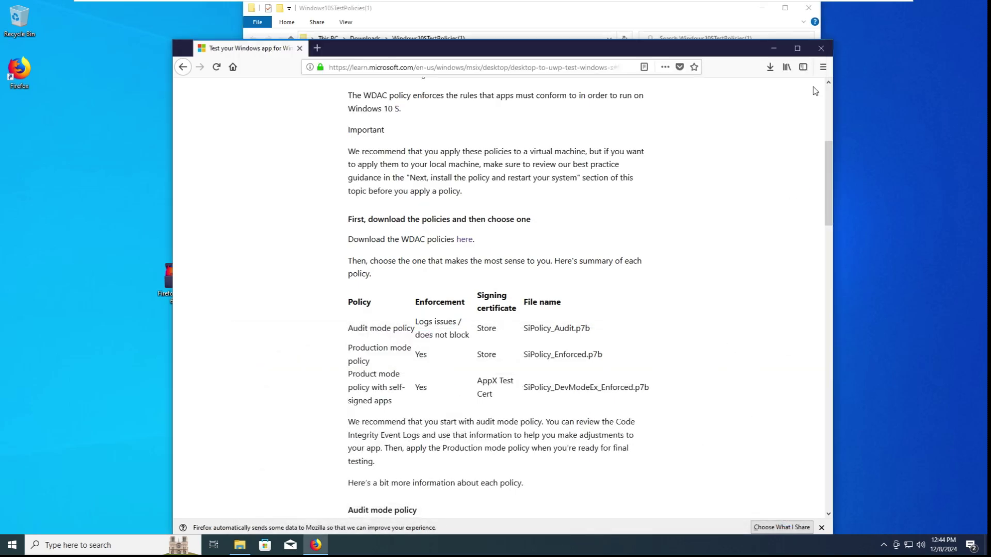
left_click(823, 47)
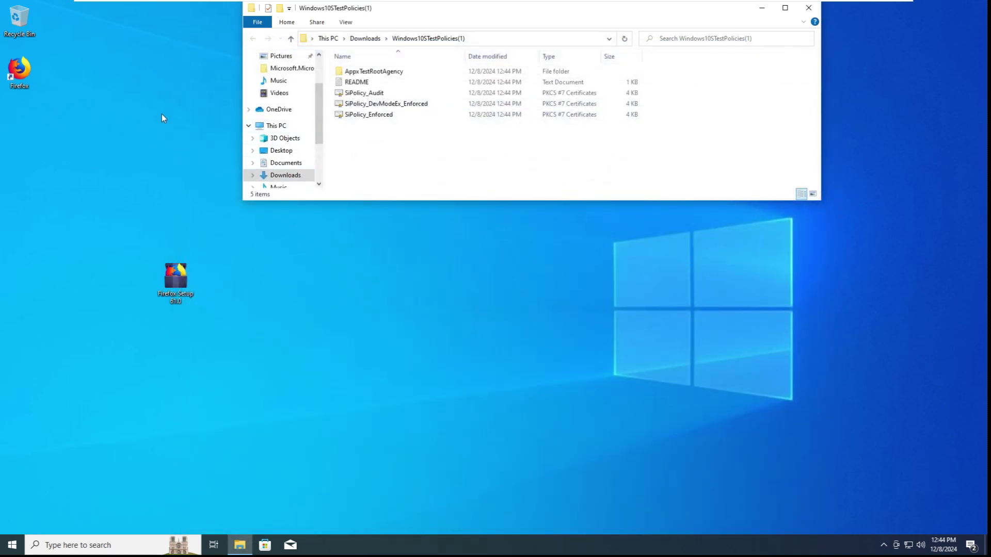
Relaunch Firefox, decline its default-browser and update offers, and go to 7-zip.org
left_click(26, 84)
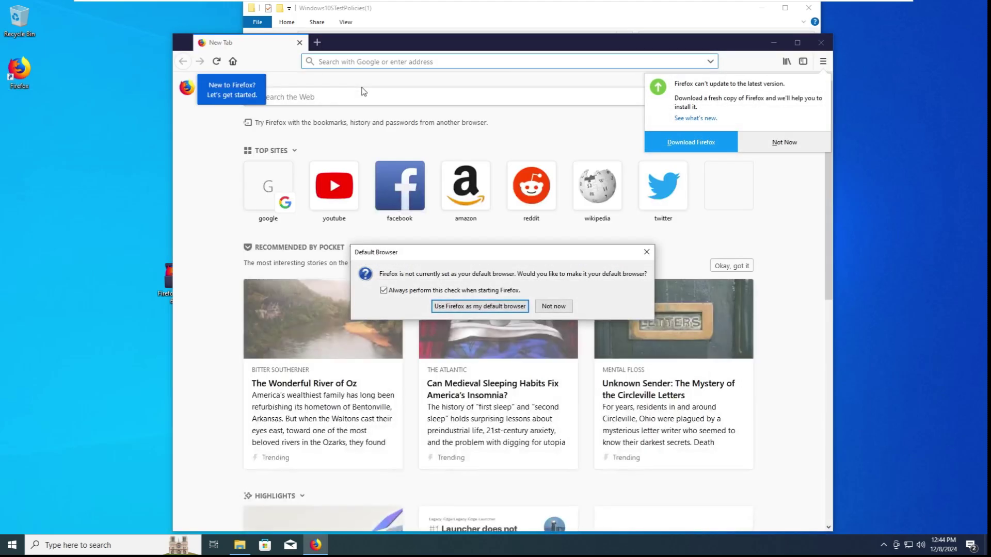
left_click(554, 306)
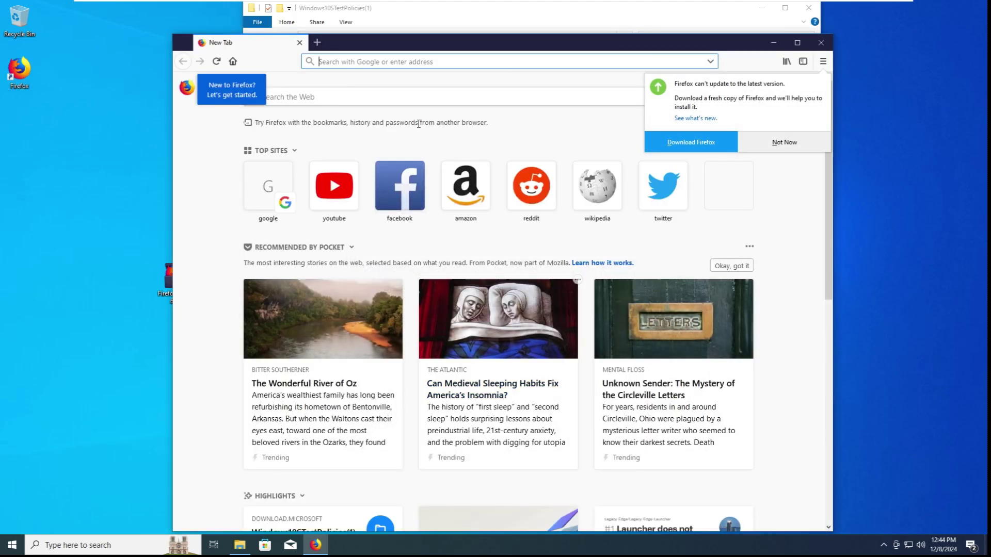
type("7-zip.o")
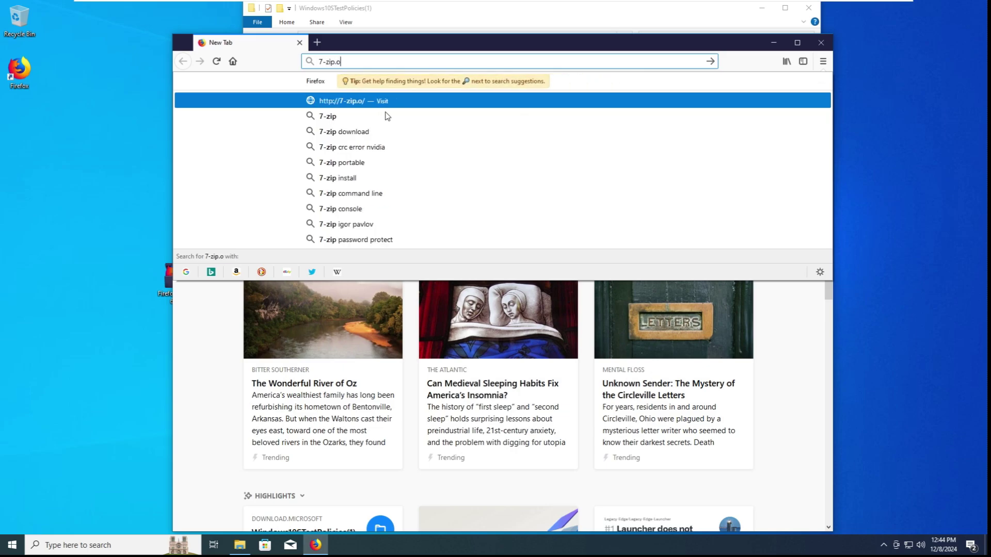
key("Return")
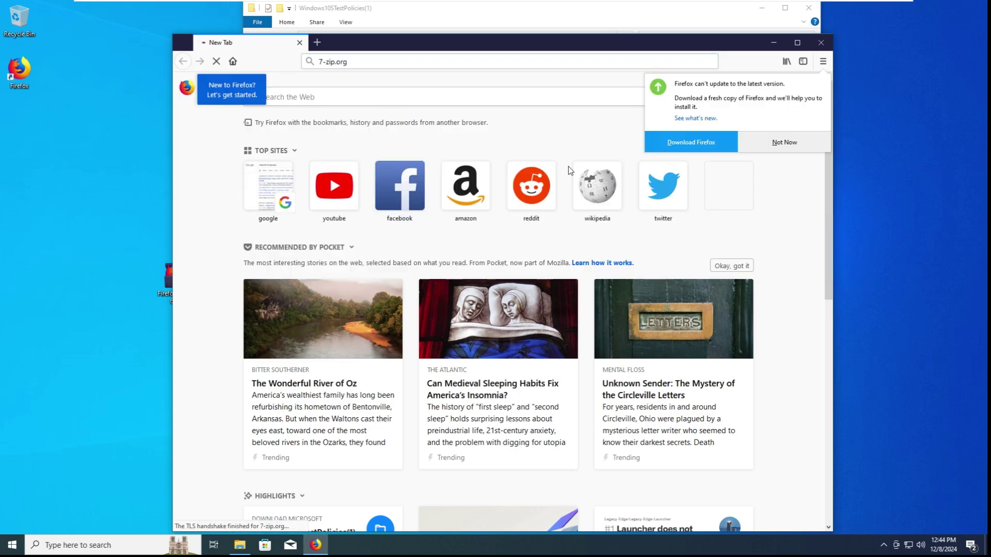
left_click(784, 142)
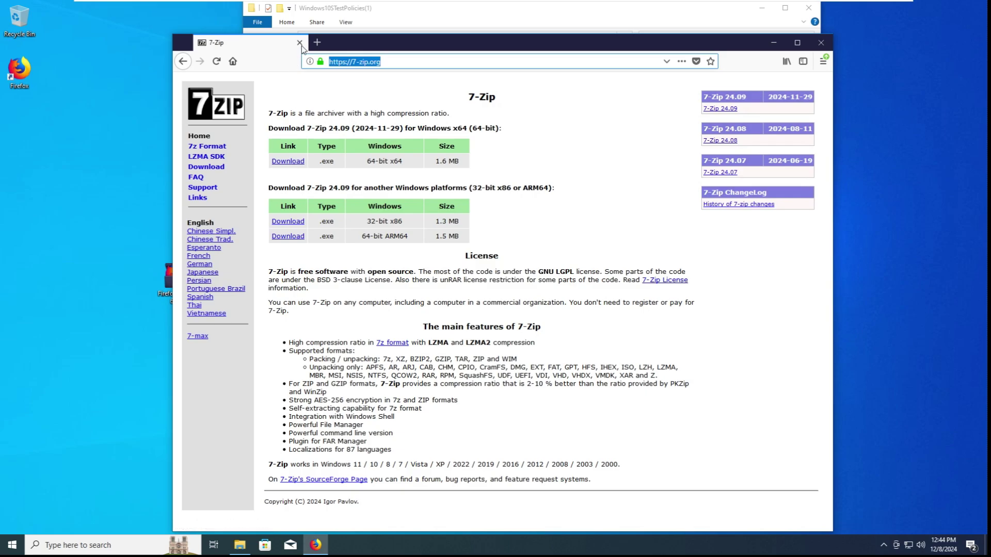
Install 7-Zip 24.09 (x64) to its default folder using the 7z2409-x64 installer in Downloads
scroll(281, 96, "up", 2)
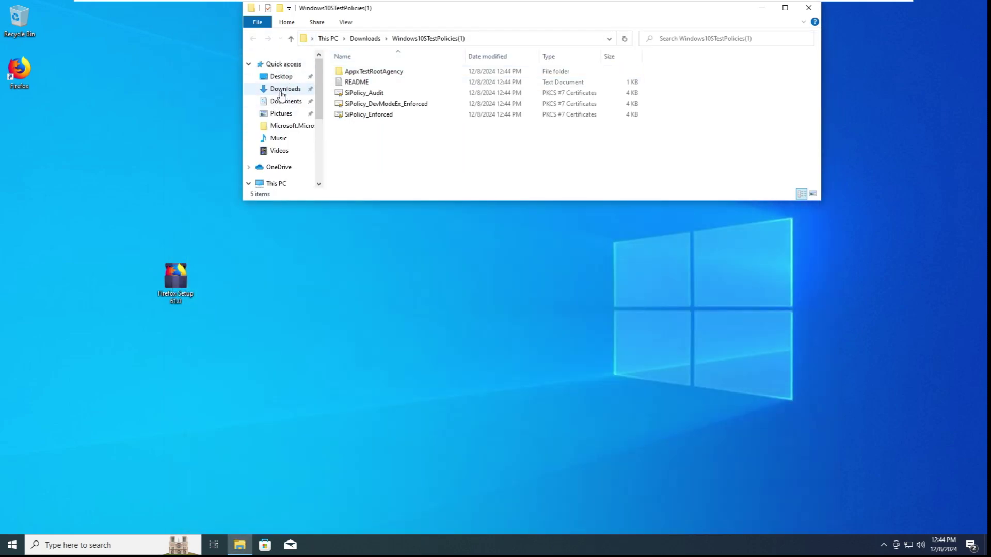
left_click(281, 89)
double_click(377, 146)
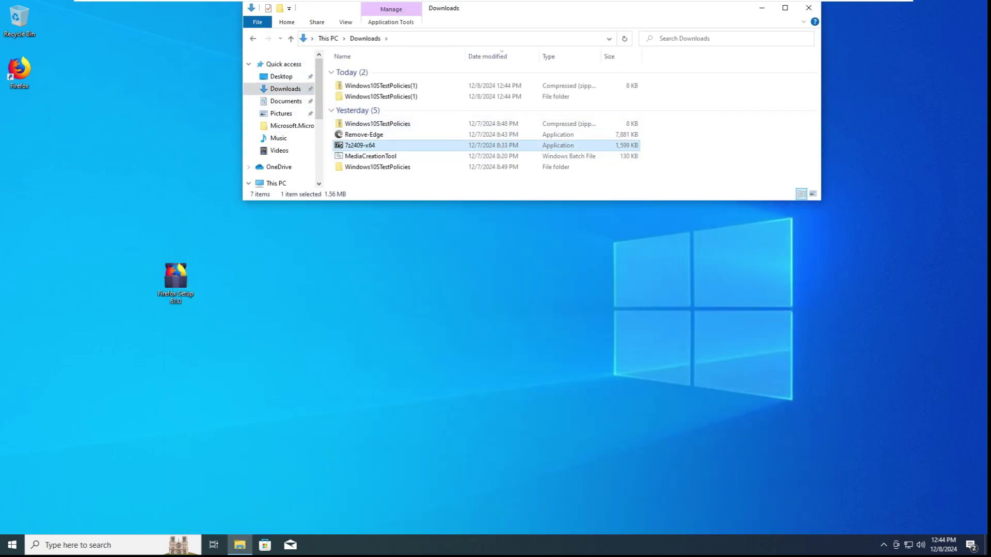
left_click(438, 345)
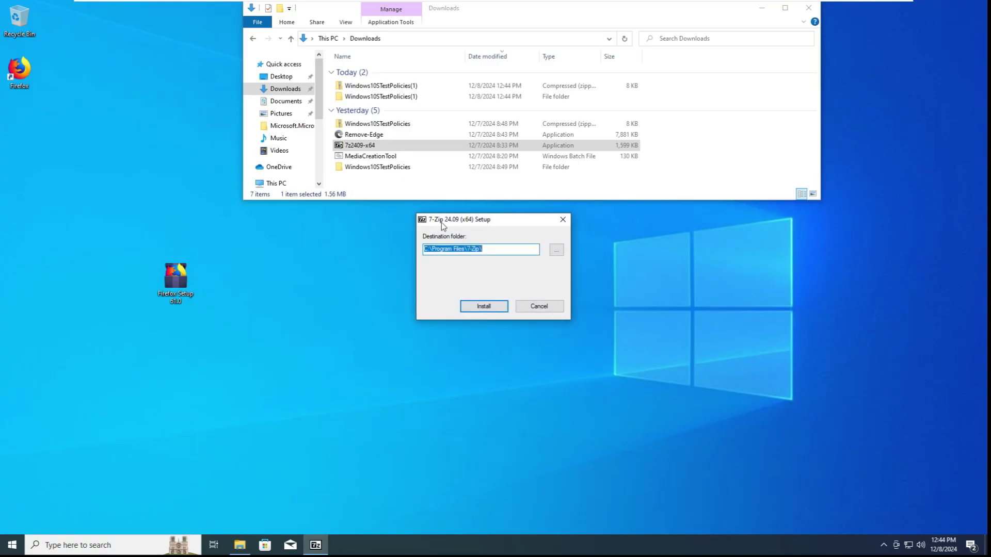
left_click(472, 307)
key("Return")
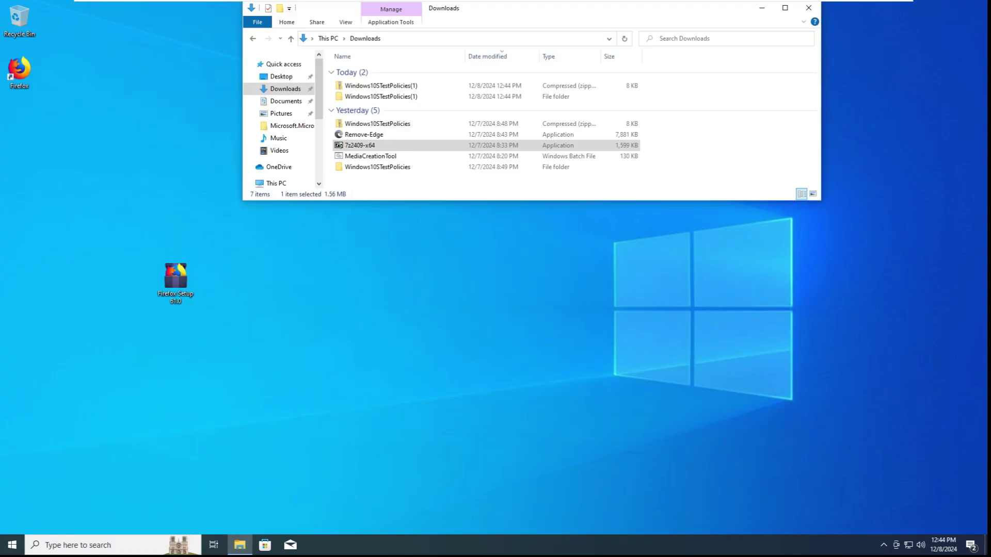
scroll(279, 155, "down", 1)
left_click(276, 163)
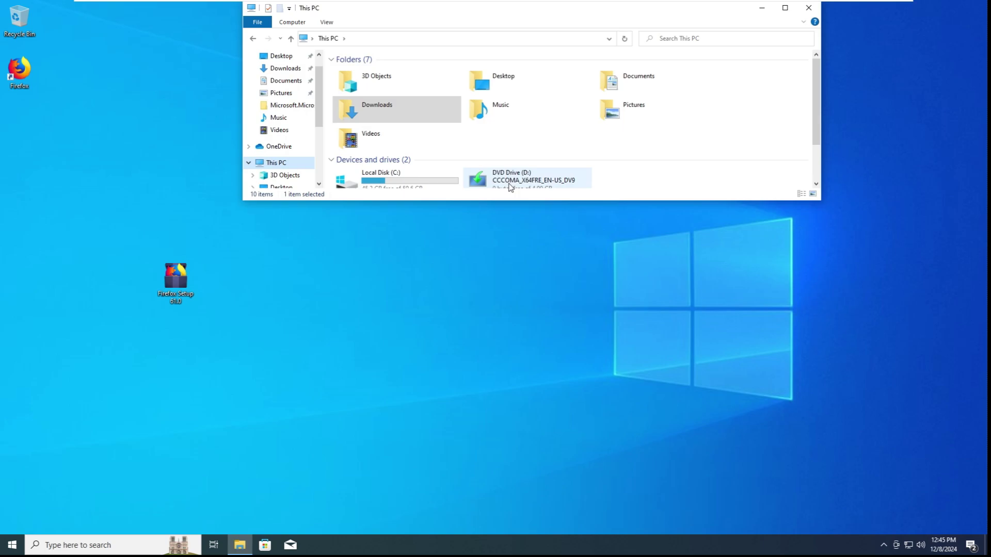
right_click(524, 173)
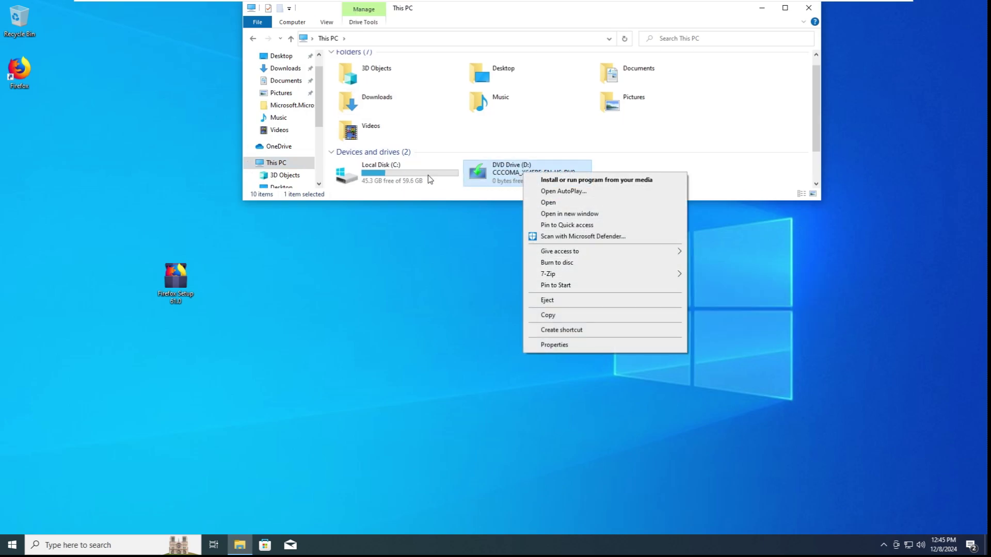
Launch 7-Zip File Manager and open install.wim from the sources folder of drive D:
key("super")
type("7zi")
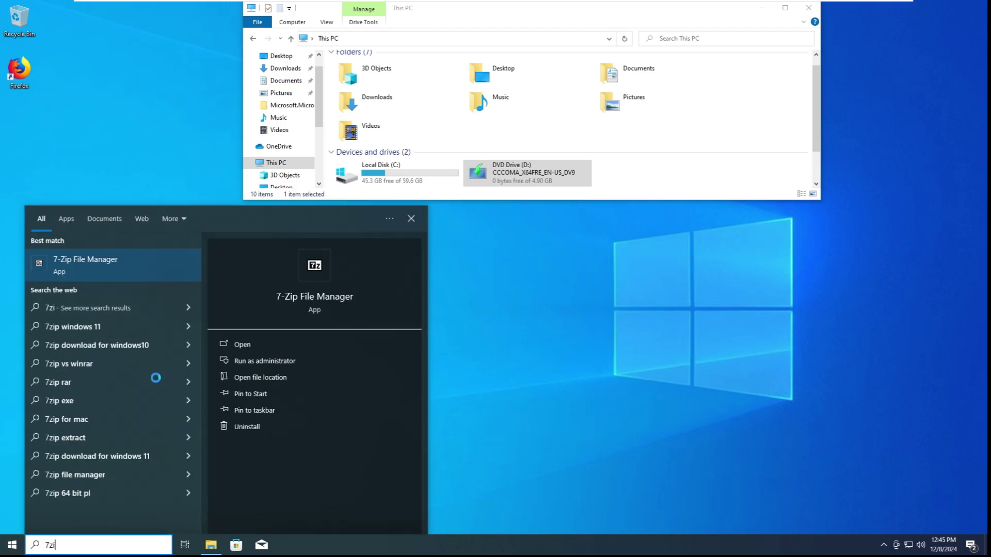
key("Return")
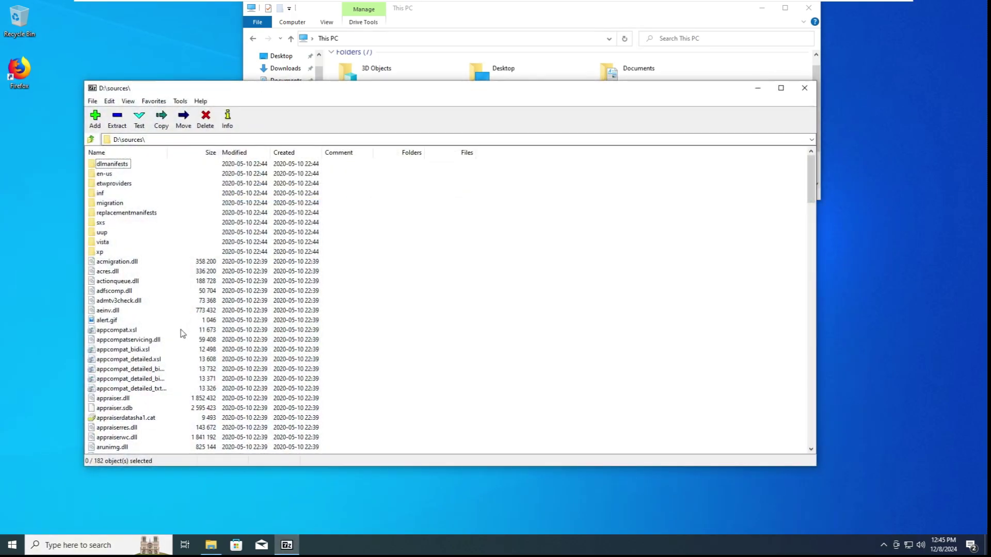
left_click(91, 140)
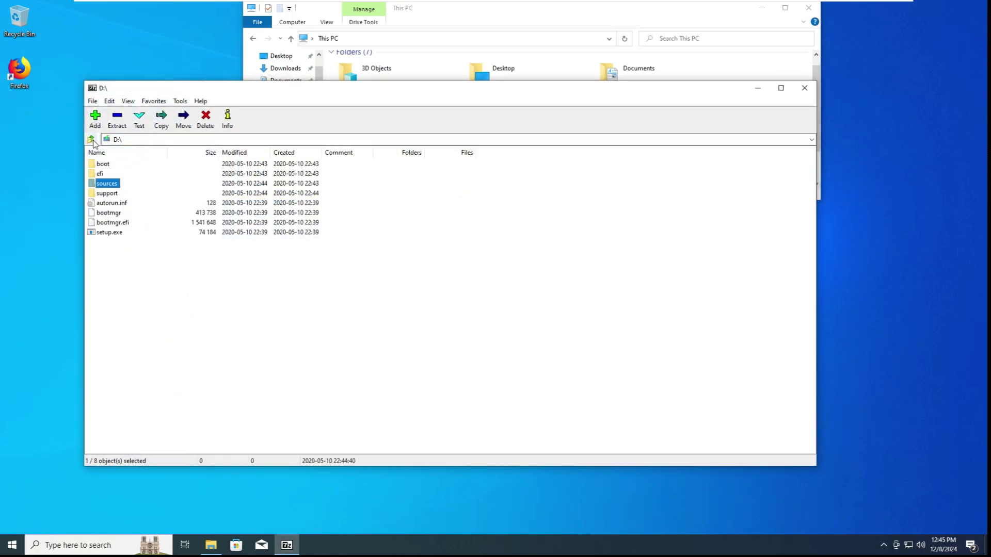
left_click(91, 139)
double_click(100, 174)
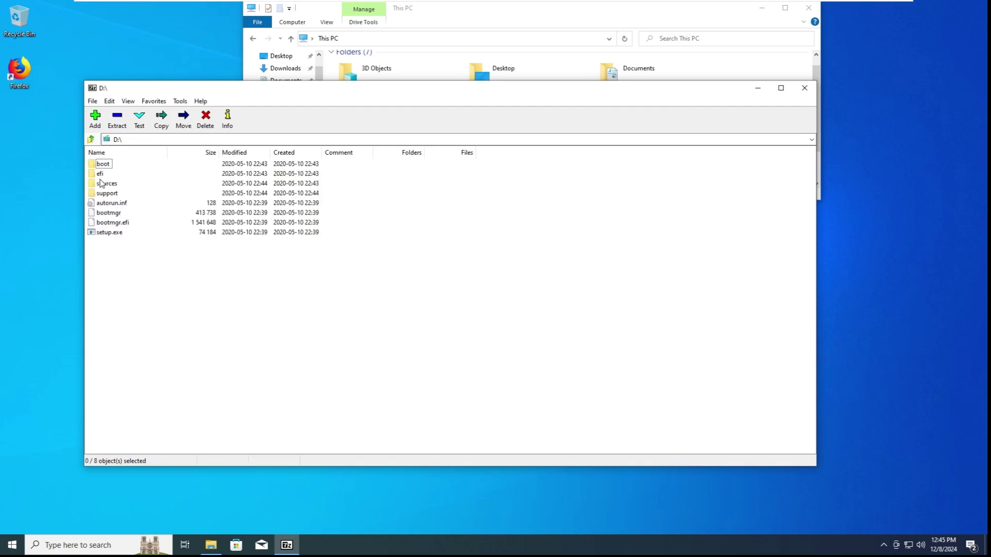
double_click(101, 183)
scroll(123, 298, "down", 15)
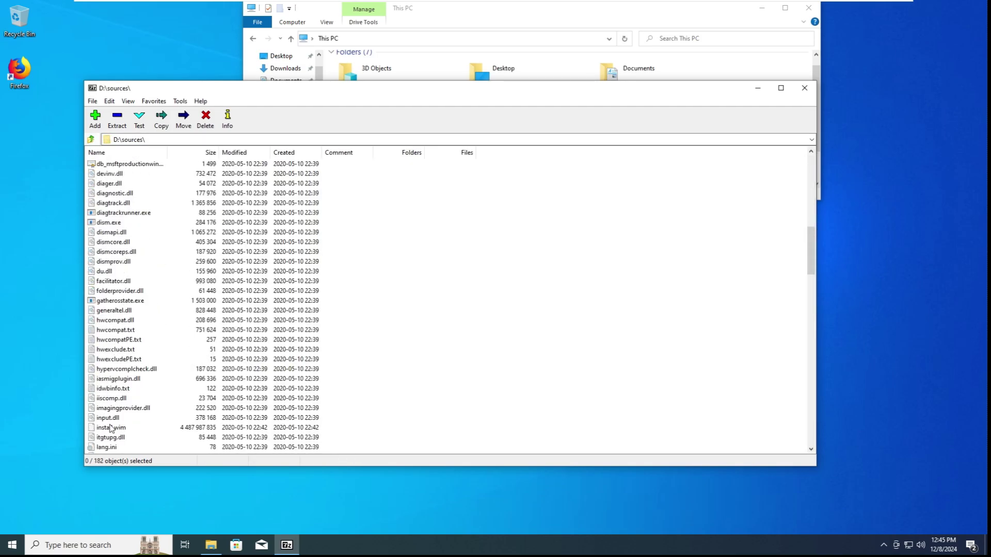
double_click(111, 428)
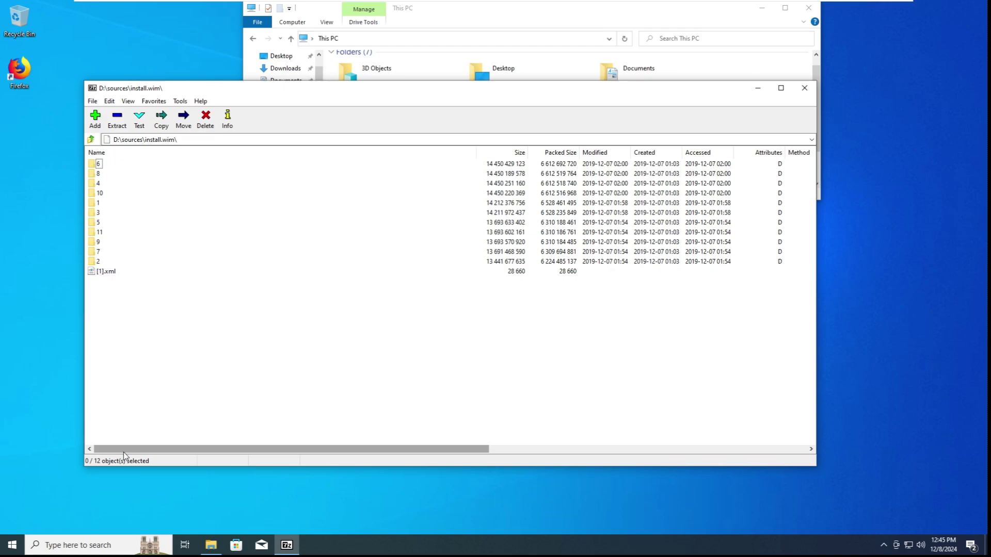
Navigate inside install.wim to the 6\Windows\SystemApps folder
right_click(1, 300)
left_click(96, 172)
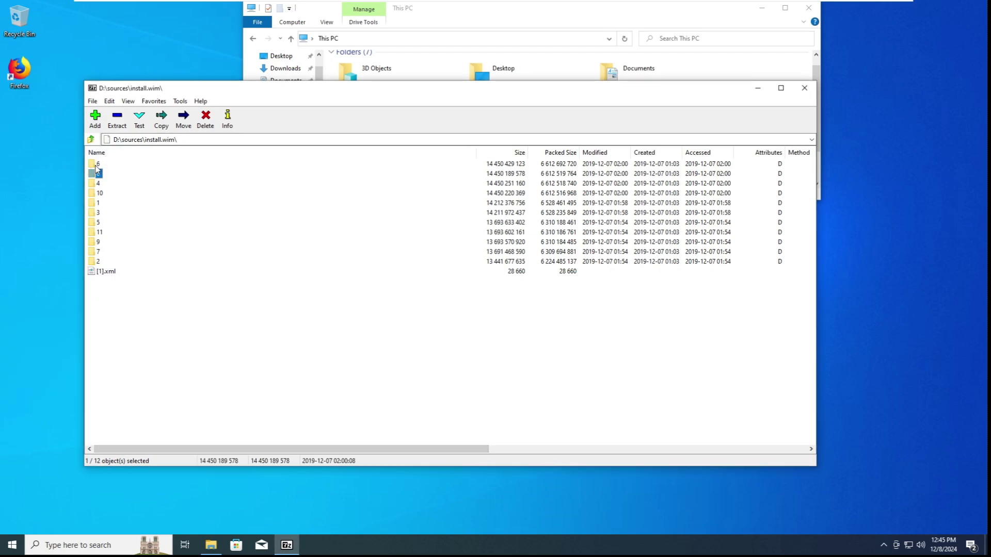
double_click(97, 173)
key("Up")
key("Return")
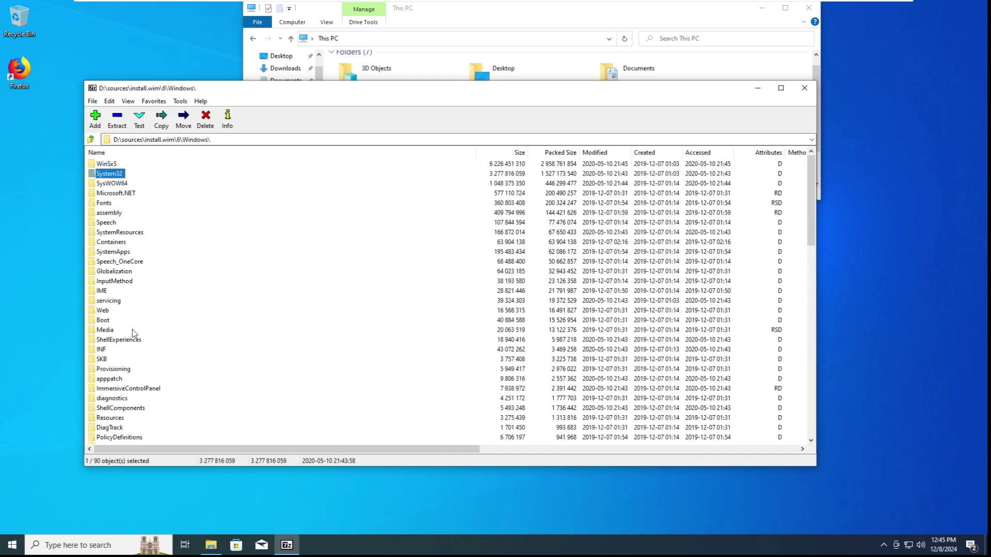
key("Down")
key("Down")
key("Up")
key("Up")
key("Down")
key("Down")
left_click(235, 140)
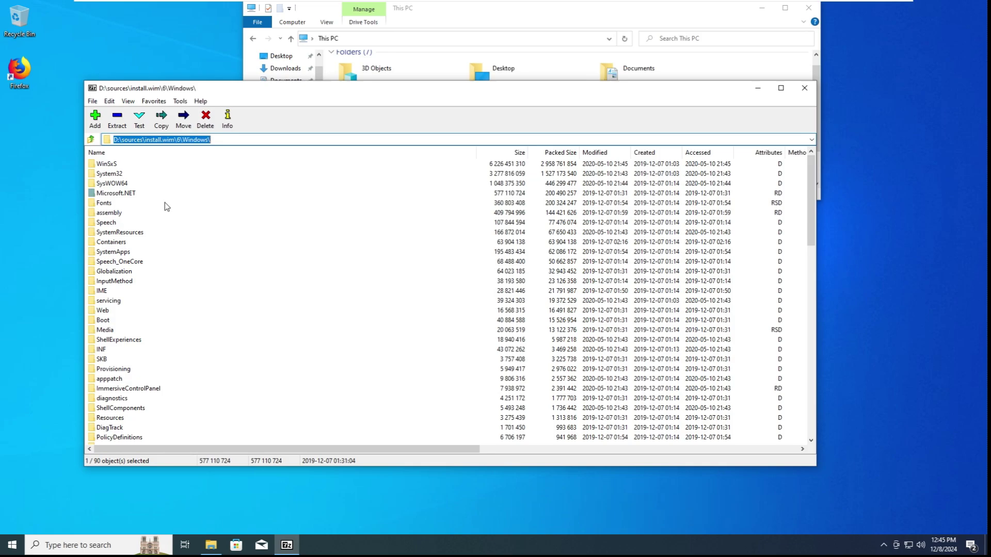
double_click(112, 252)
Select the Microsoft.MicrosoftEdge_8wekyb3d8bbwe folder in SystemApps
left_click(150, 300)
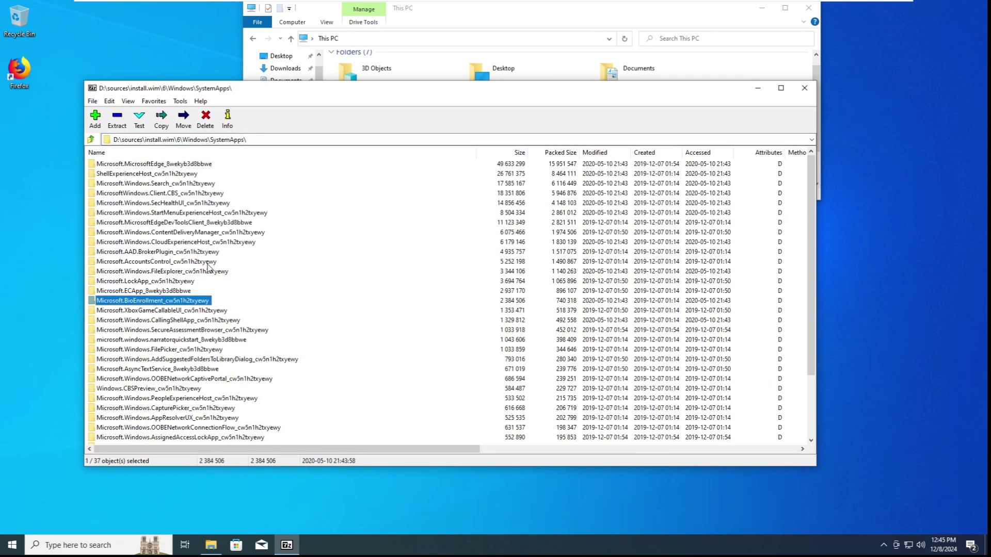
key("Up")
key("Up")
key("Up")
key("Up")
key("Up")
key("Up")
key("Up")
key("Up")
key("Up")
key("Up")
key("Up")
key("Up")
key("Up")
key("Up")
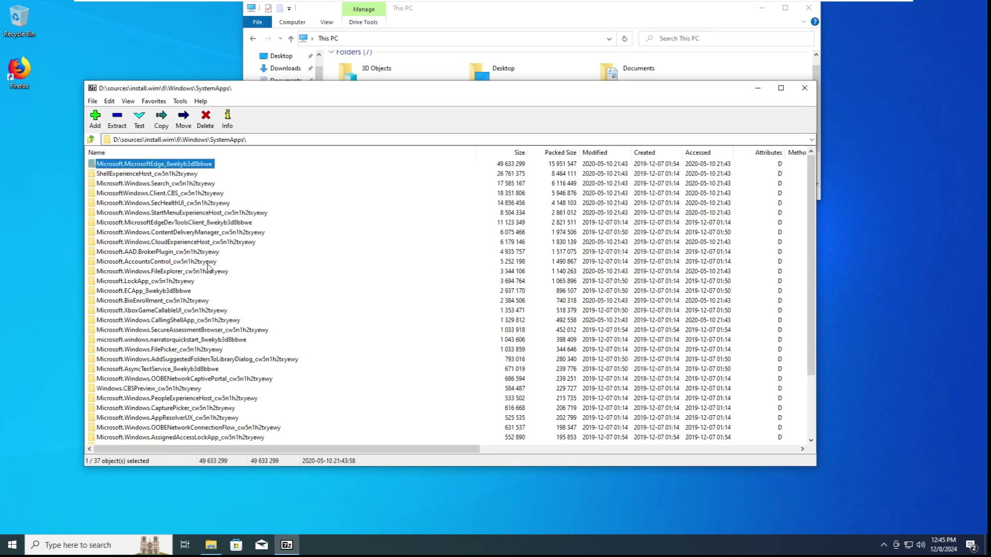
Close the This PC window, move the 7-Zip window aside, and open the C:\Windows\SystemApps folder in File Explorer
left_click(804, 14)
left_click_drag(645, 89, 908, 177)
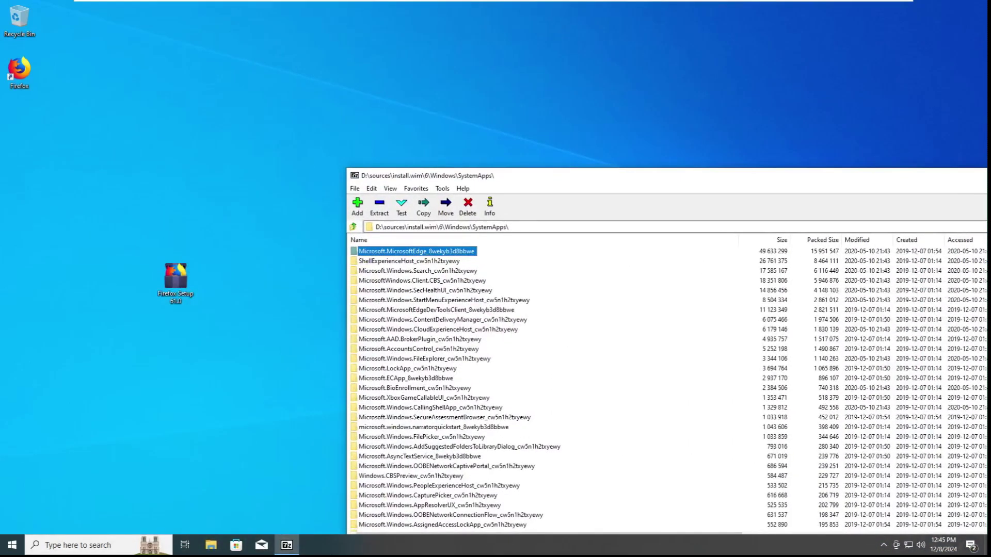
left_click(77, 545)
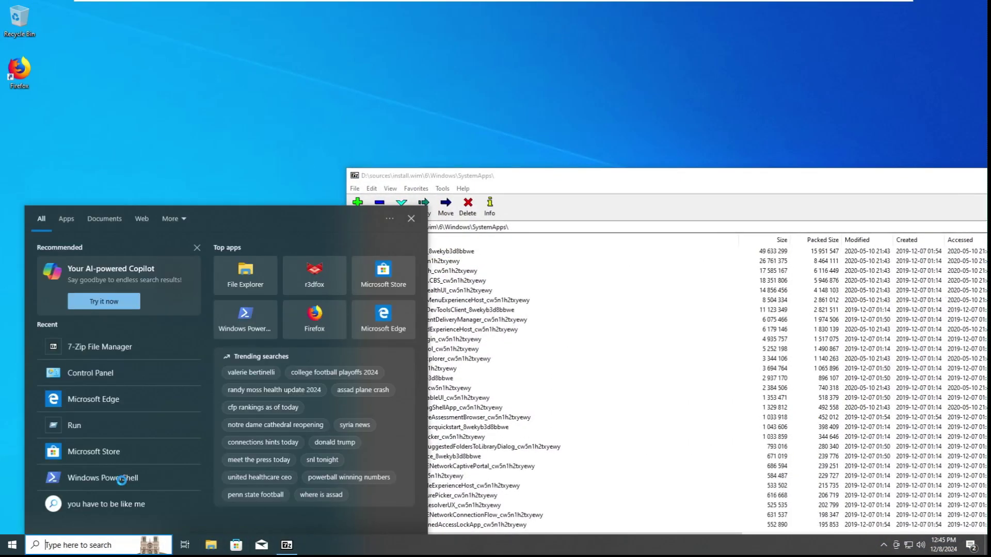
type("c")
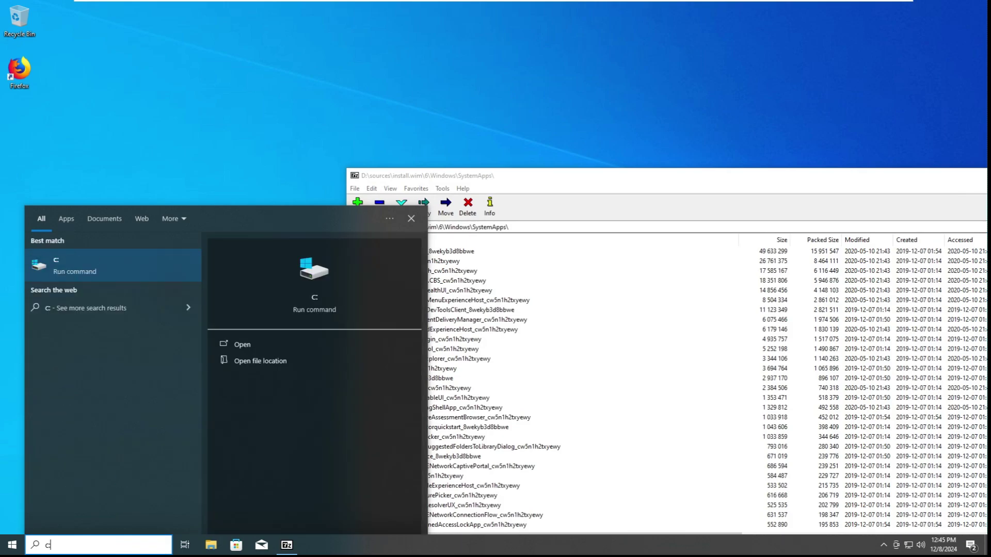
type(":\\wun")
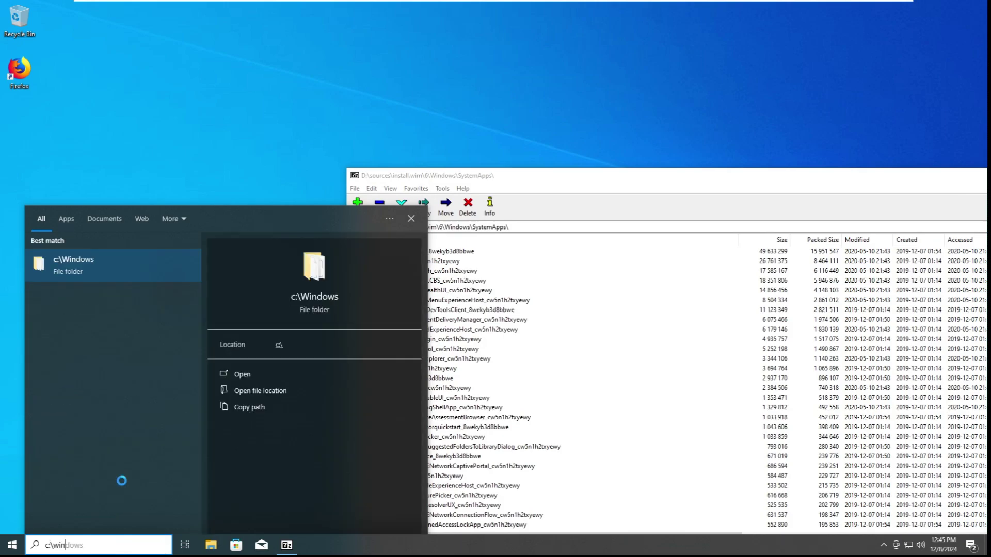
type("dows\\syste")
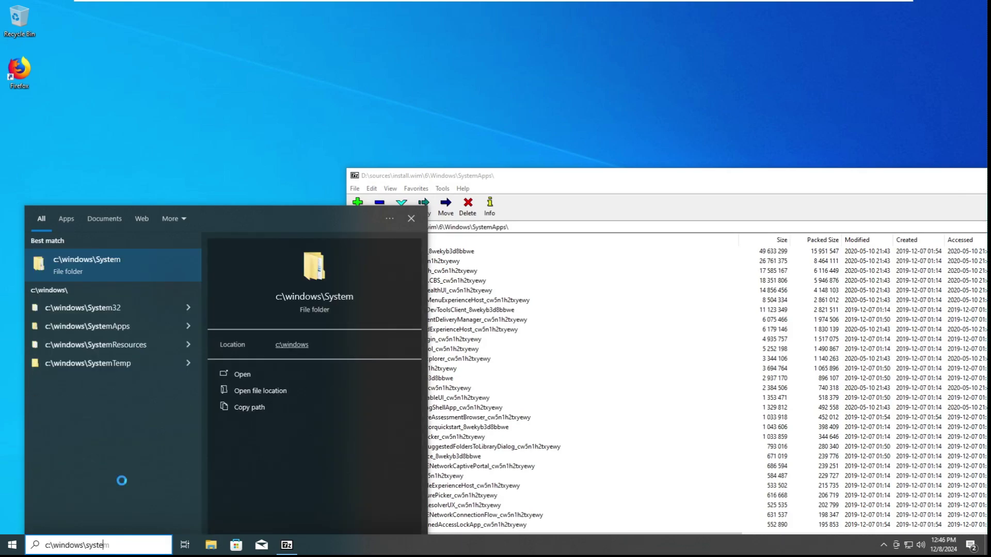
type("mapps")
key("Return")
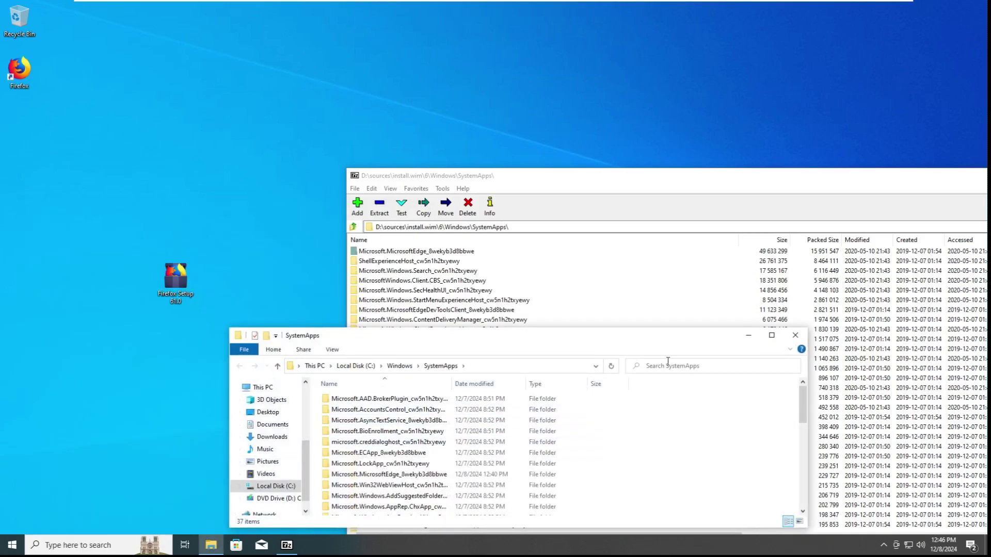
Search the C:\Windows\SystemApps folder for "edge", then return to the folder listing
left_click(690, 365)
type("edge")
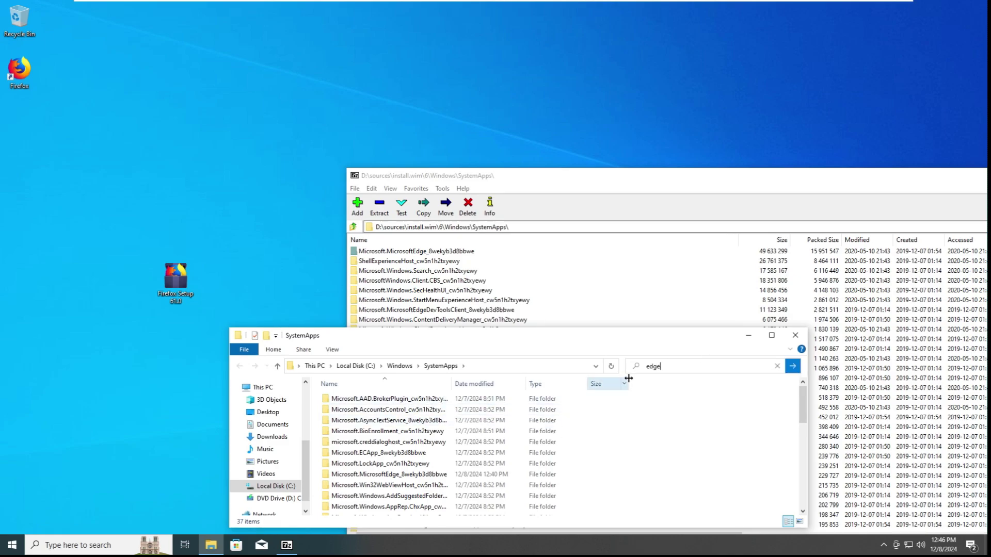
key("Return")
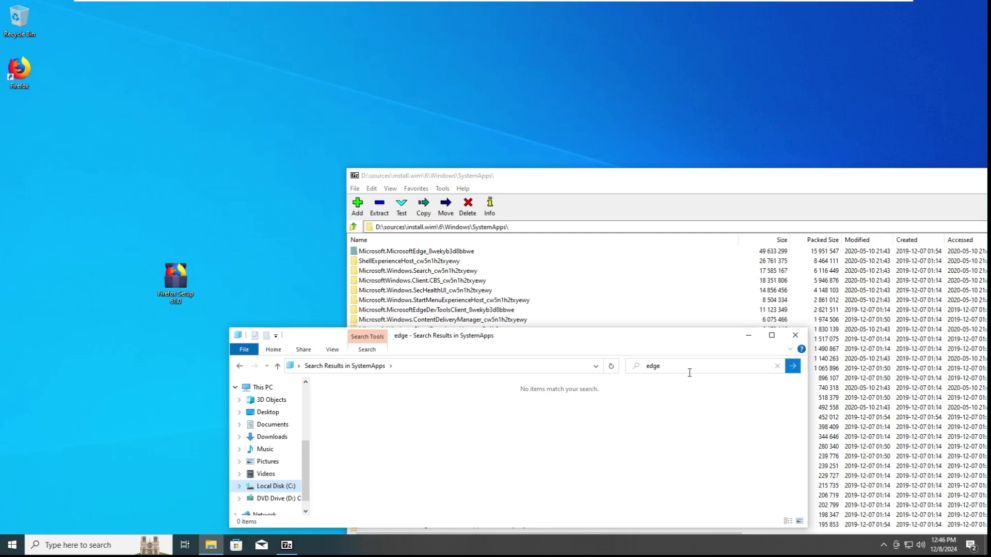
left_click(651, 367)
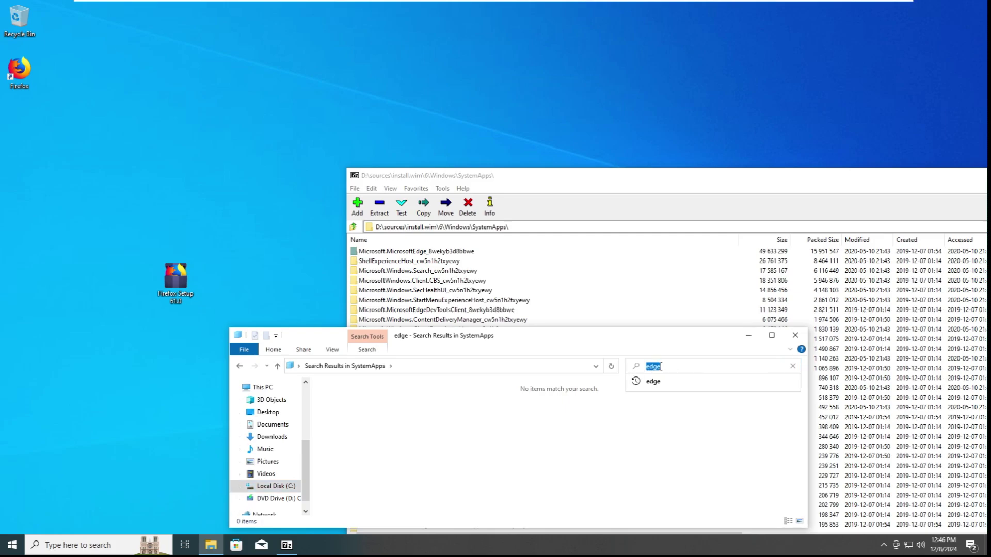
left_click(653, 368)
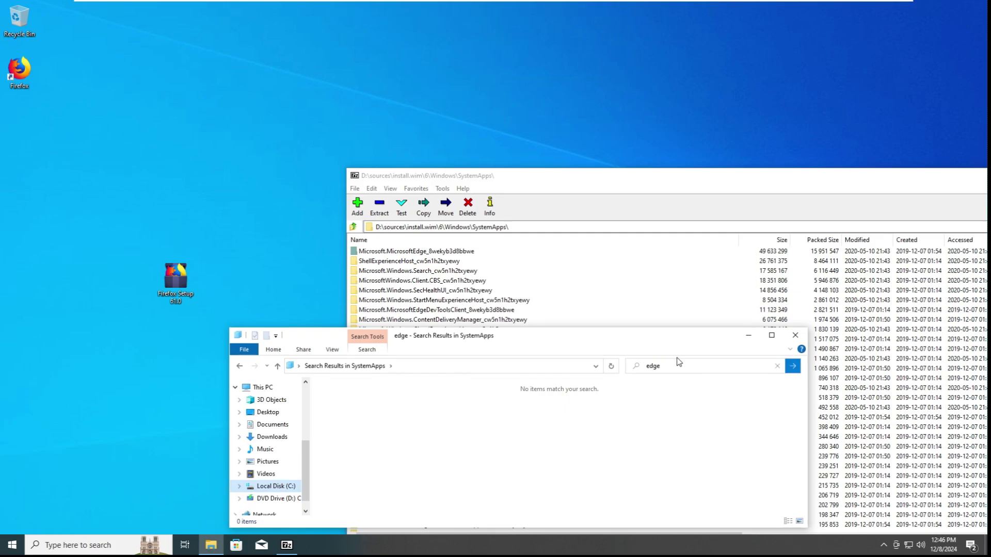
left_click(241, 366)
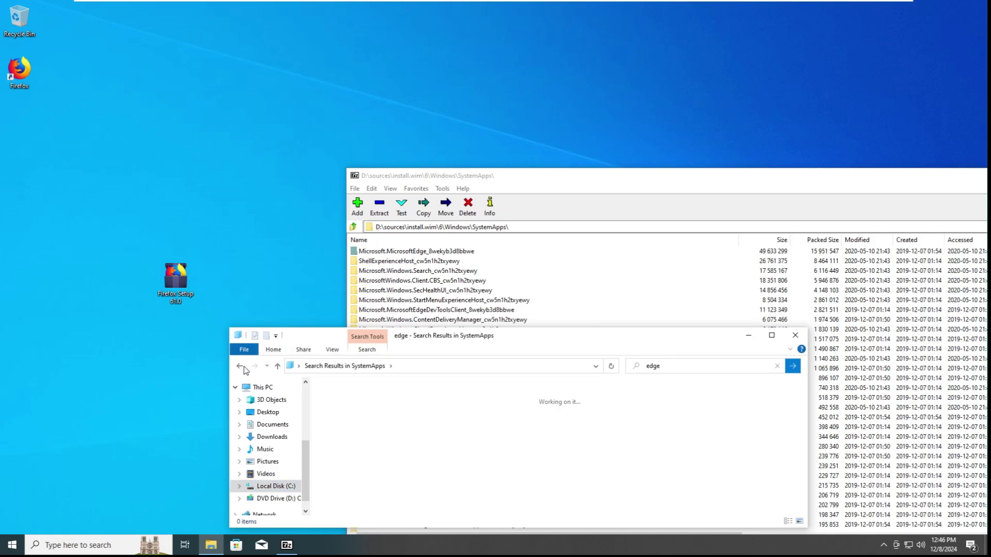
Copy the Microsoft.MicrosoftEdge_8wekyb3d8bbwe folder from install.wim into C:\Windows\SystemApps and open the copied folder
left_click(440, 252)
left_click_drag(440, 252, 317, 424)
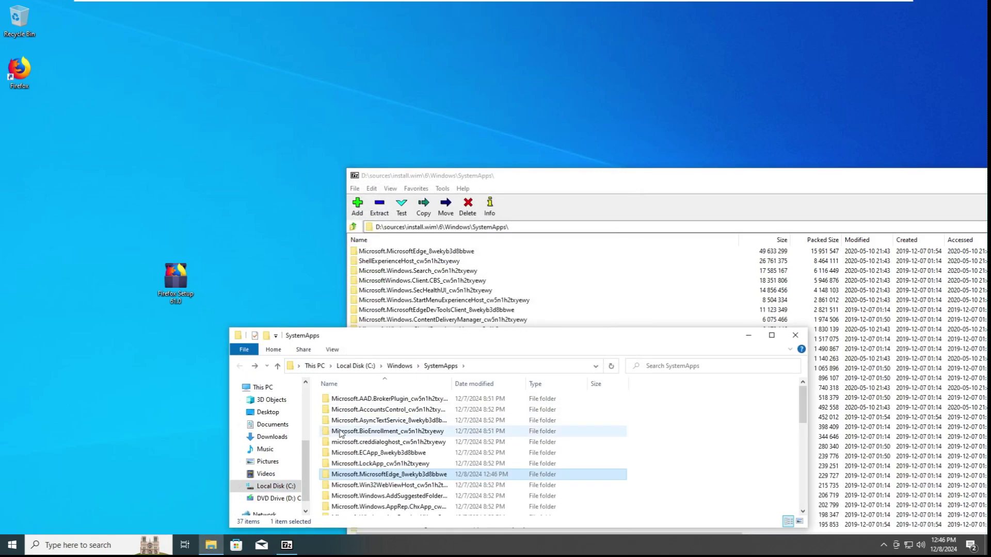
double_click(382, 475)
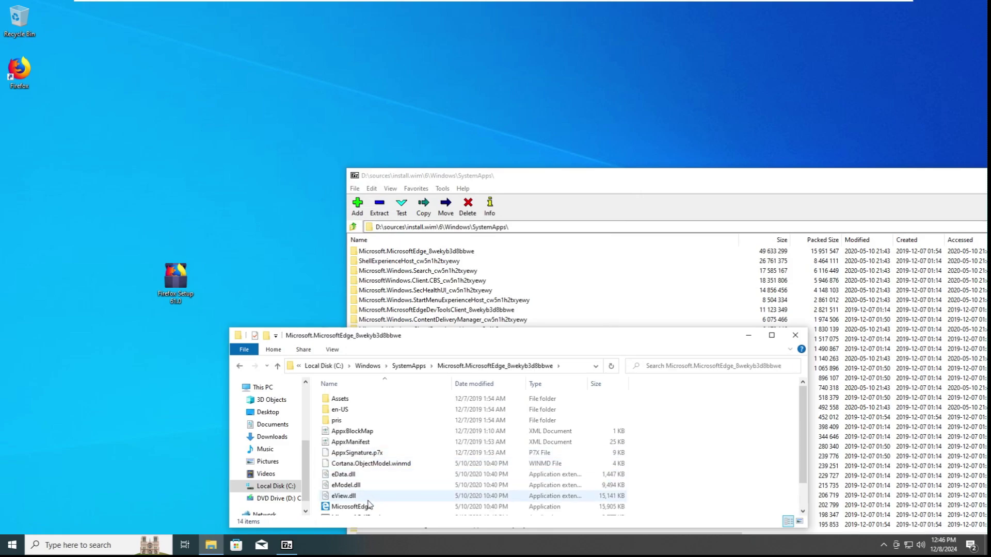
Pin the MicrosoftEdge application from the copied folder to Start and add Edge to the taskbar
left_click(369, 508)
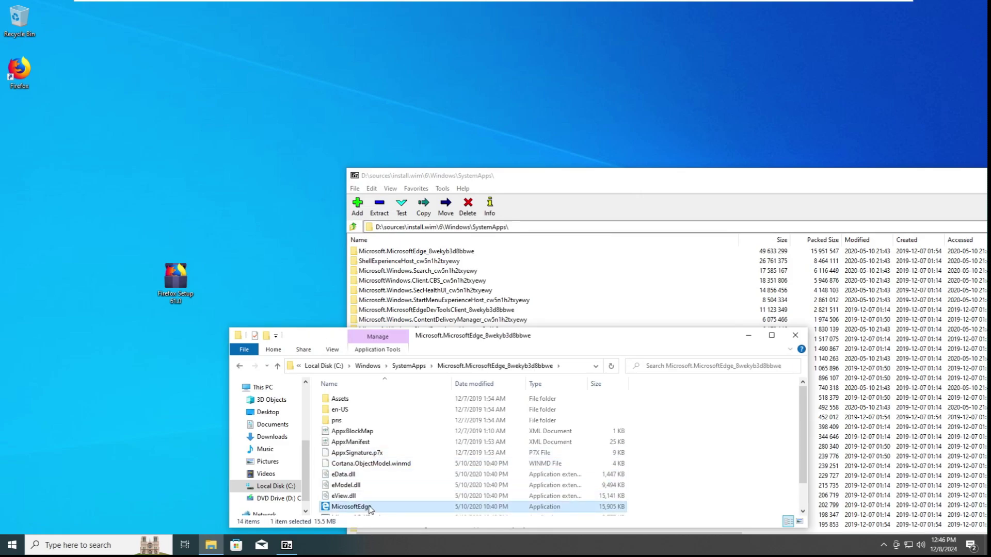
right_click(369, 510)
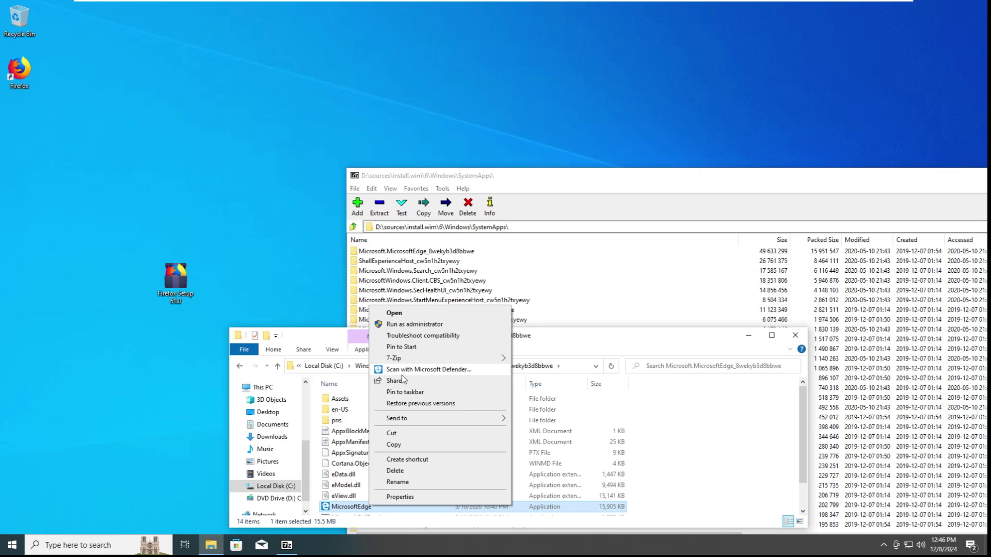
left_click(395, 347)
key("super")
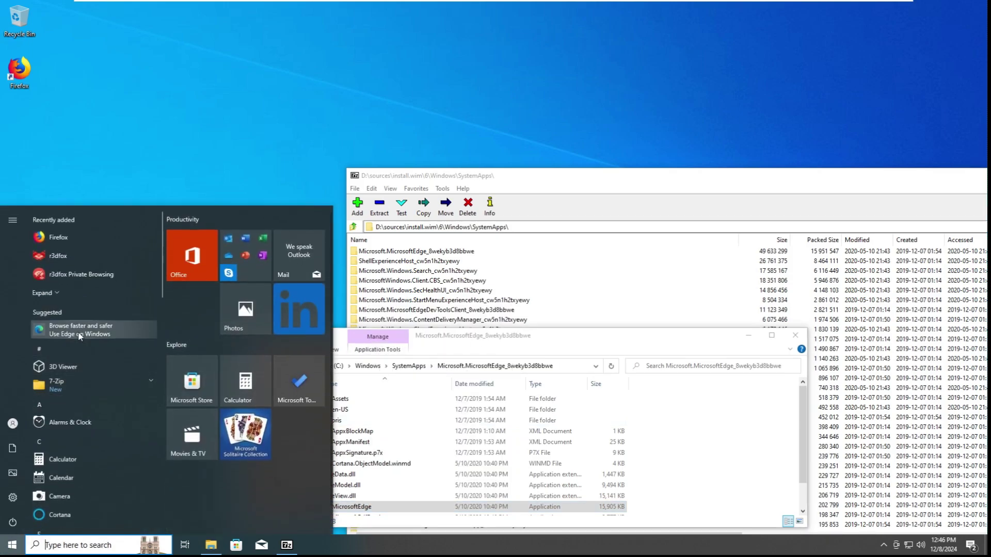
scroll(78, 332, "down", 2)
left_click_drag(179, 507, 186, 546)
left_click(370, 267)
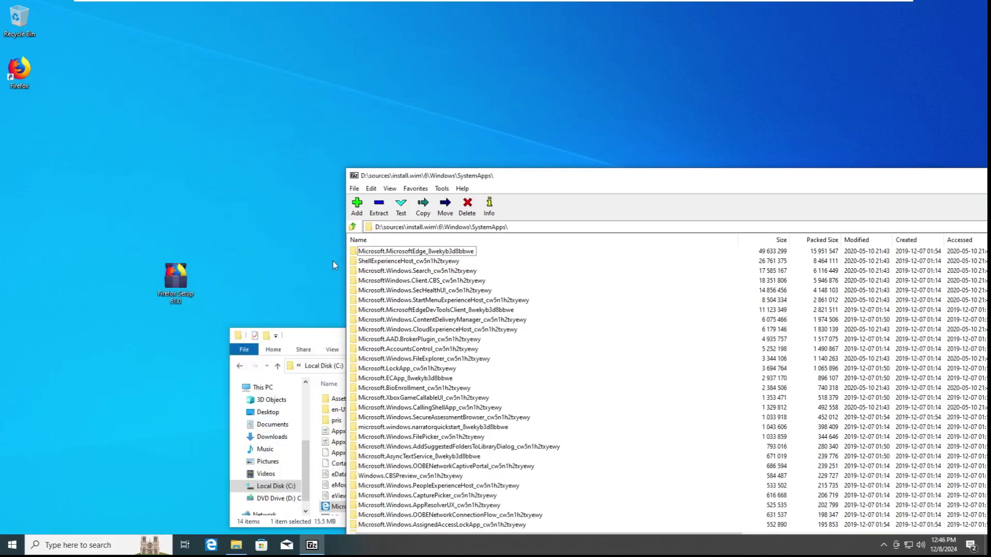
Open the Windows10STestPolicies(1) folder in Downloads
left_click(329, 268)
left_click_drag(304, 336, 312, 231)
left_click(281, 333)
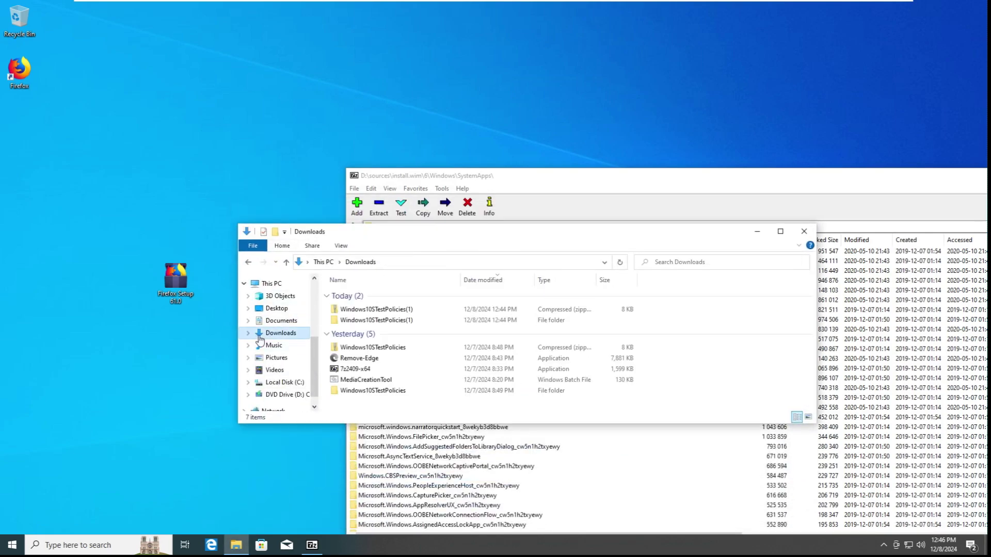
double_click(423, 387)
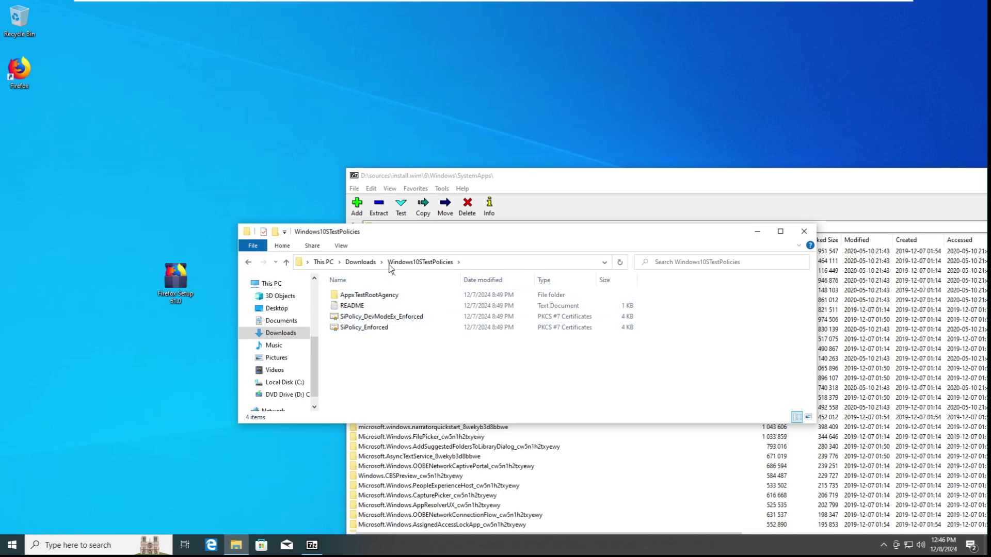
left_click(368, 262)
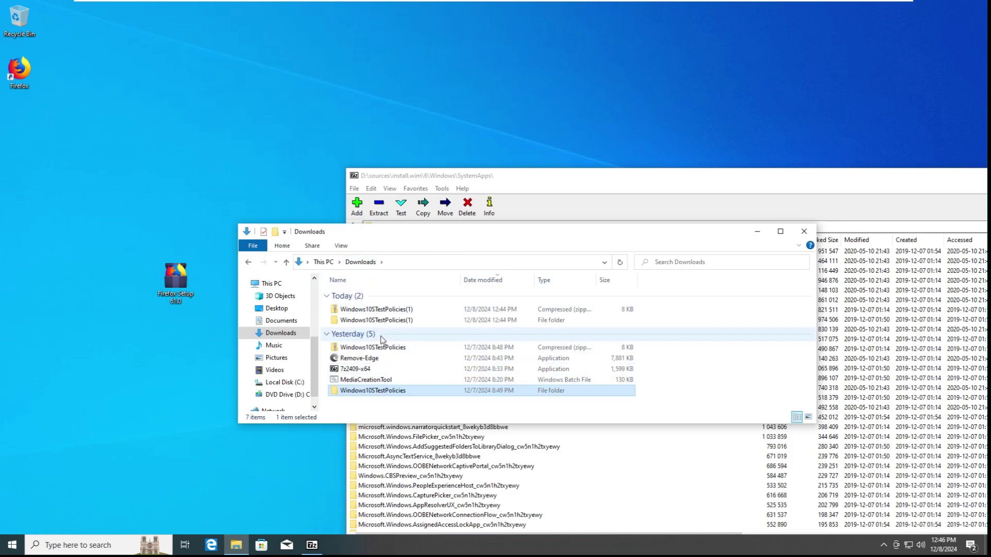
double_click(375, 320)
Rename the SiPolicy_Audit certificate file in Windows10STestPolicies(1) to SiPolicy
right_click(374, 317)
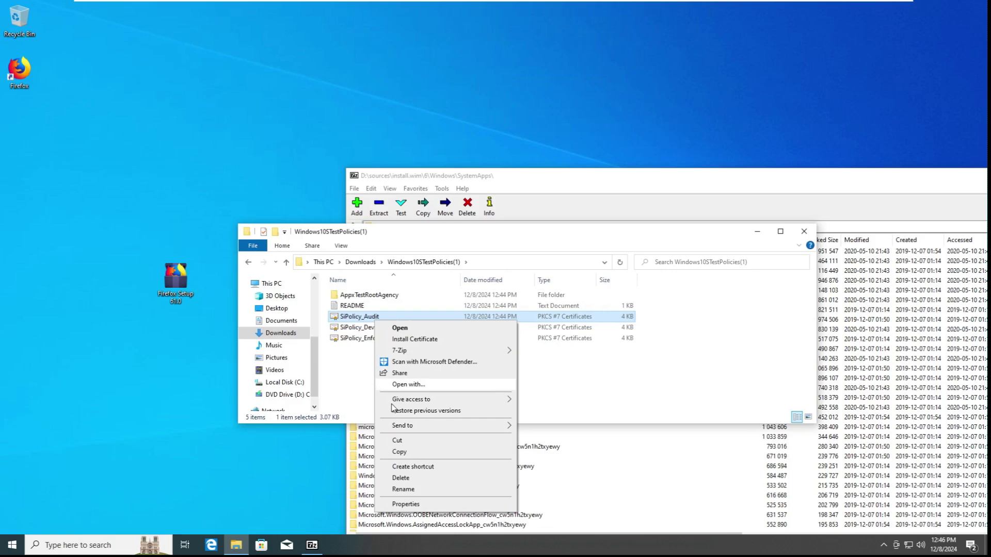
left_click(403, 489)
key("End")
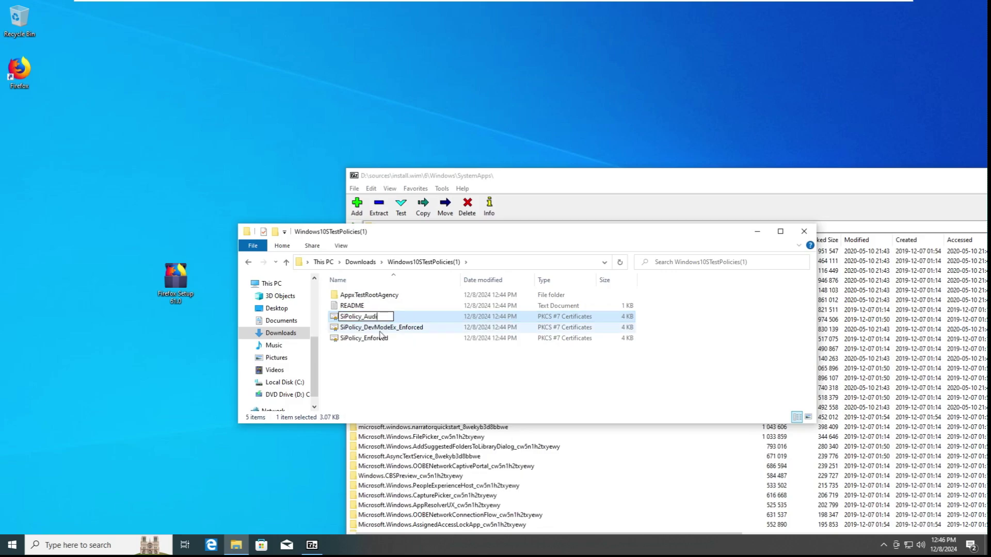
key("BackSpace")
key("BackSpace")
key("BackSpace")
key("BackSpace")
key("BackSpace")
key("BackSpace")
key("Return")
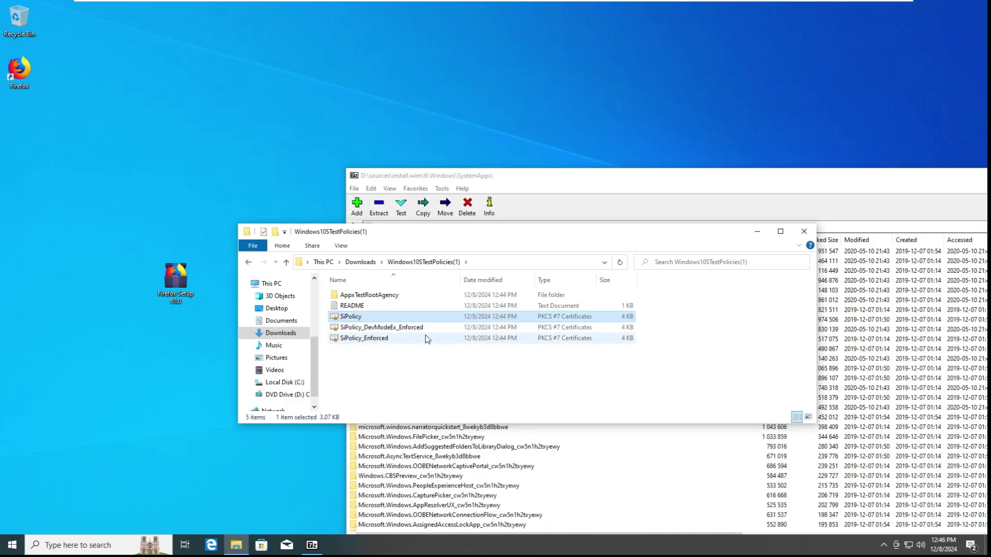
Open the C:\Windows folder and maximize its File Explorer window
left_click(284, 382)
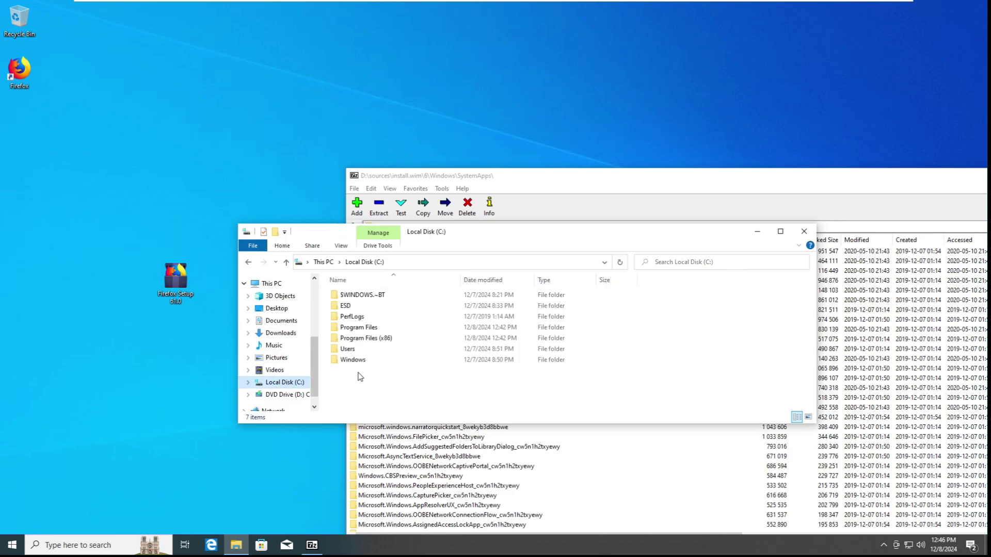
left_click(362, 362)
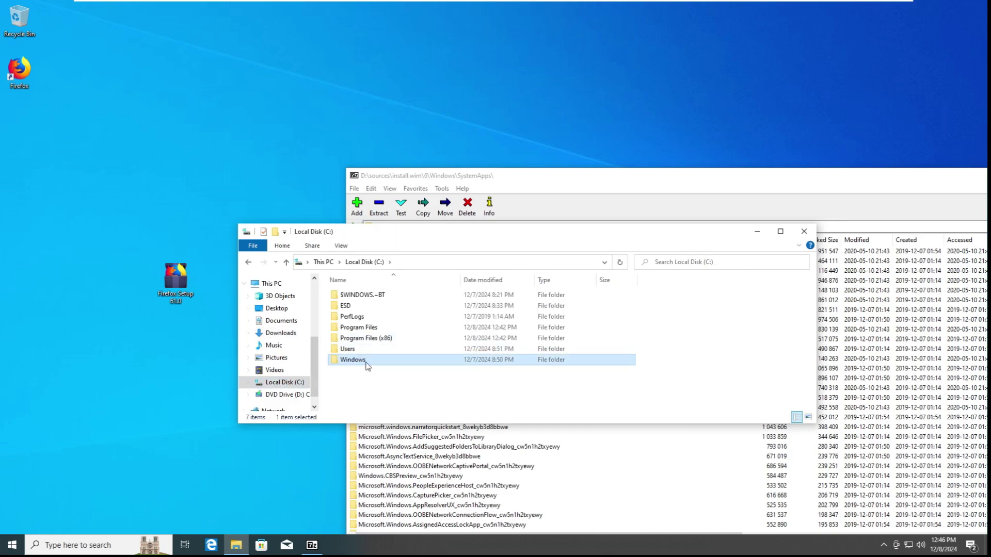
left_click(155, 7)
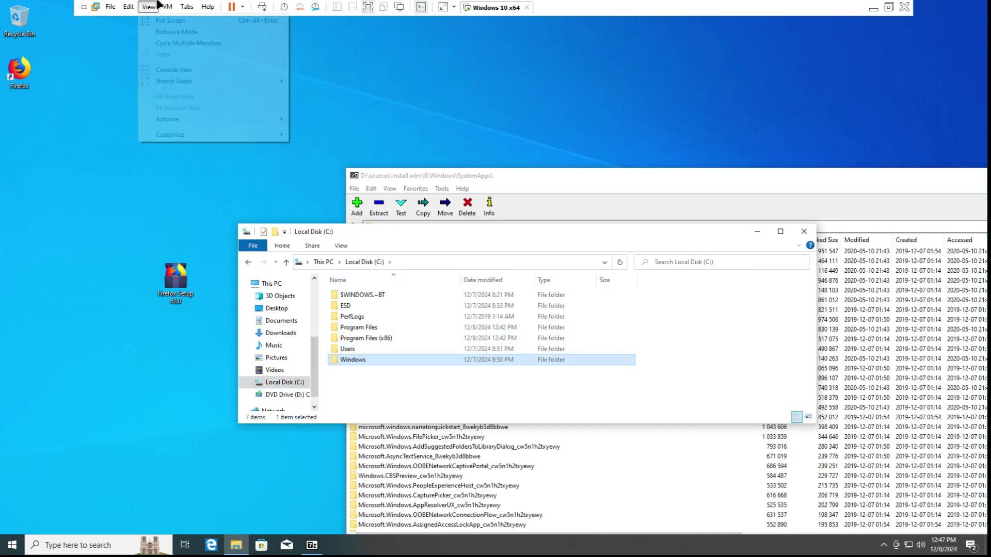
left_click(150, 7)
left_click(382, 350)
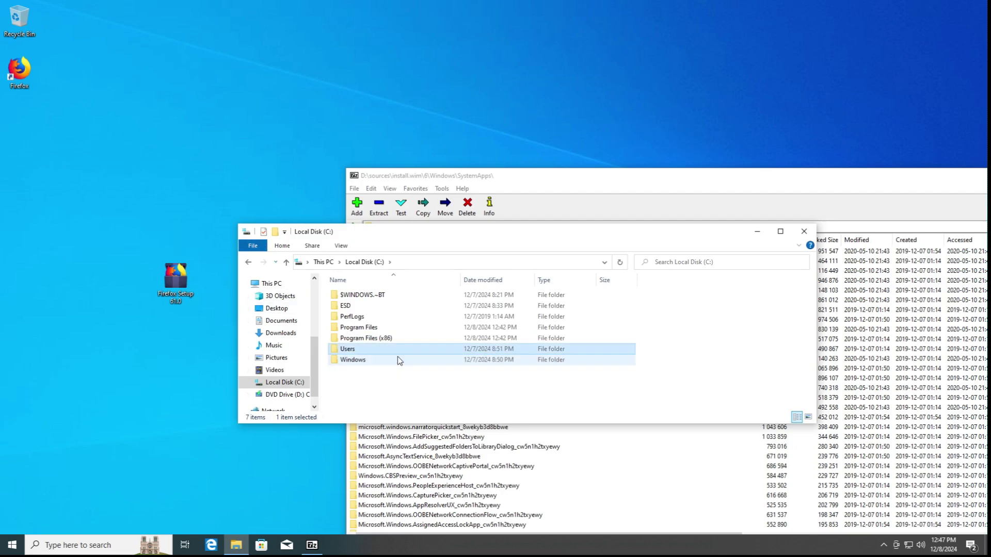
double_click(398, 360)
left_click(446, 369)
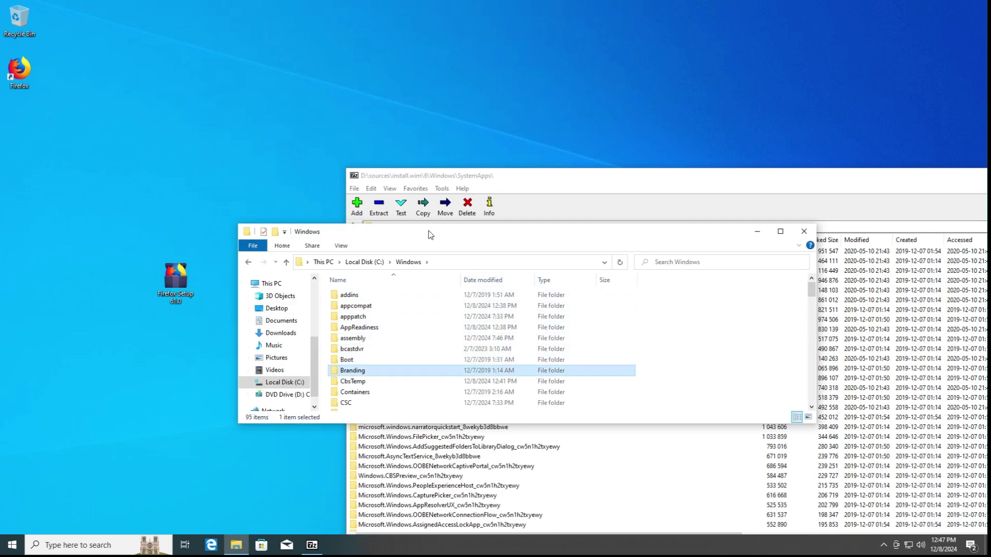
left_click_drag(426, 232, 432, 1)
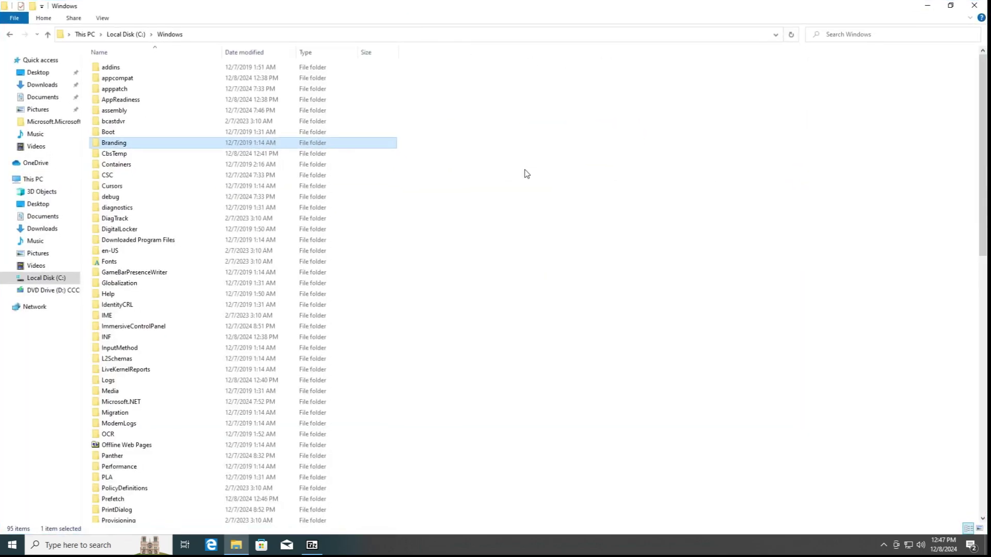
Find and open the System32 folder inside C:\Windows
key("b")
type("bdg")
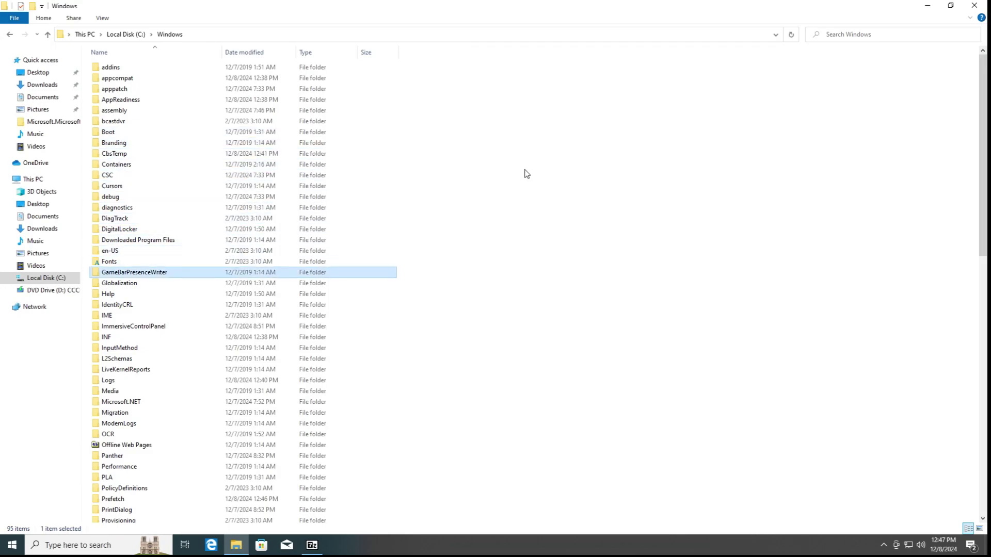
type("loservicing")
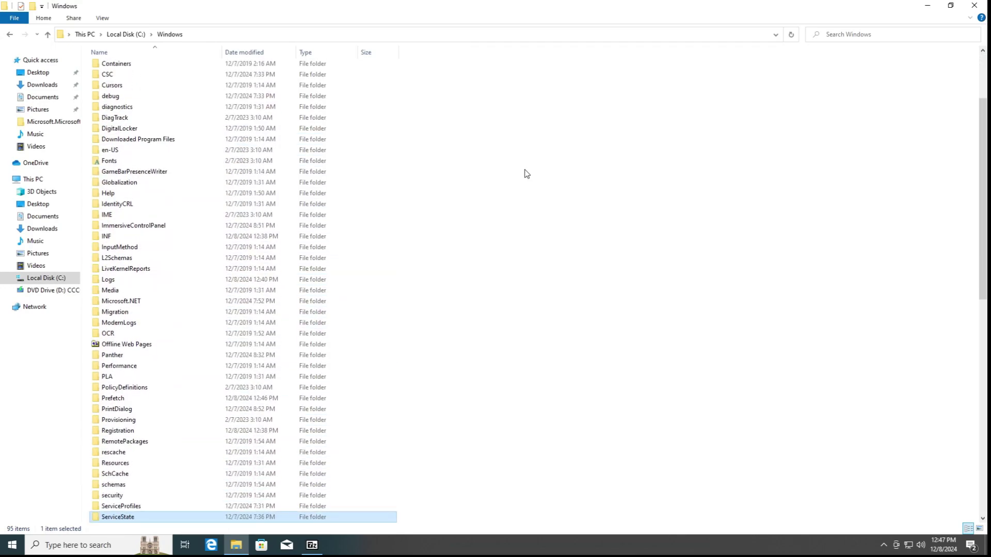
key("Down")
key("Up")
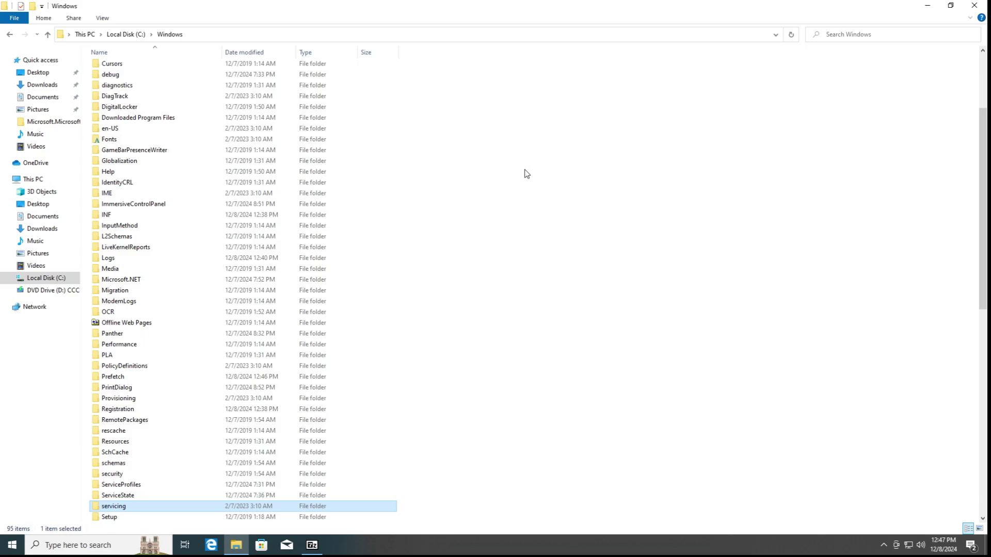
key("Up")
key("Up")
key("Up")
key("Up")
key("Up")
key("Up")
key("Up")
key("Up")
key("Up")
key("Up")
key("Up")
key("Up")
key("Up")
key("Up")
key("Up")
key("Up")
key("Up")
key("Up")
key("Up")
key("Up")
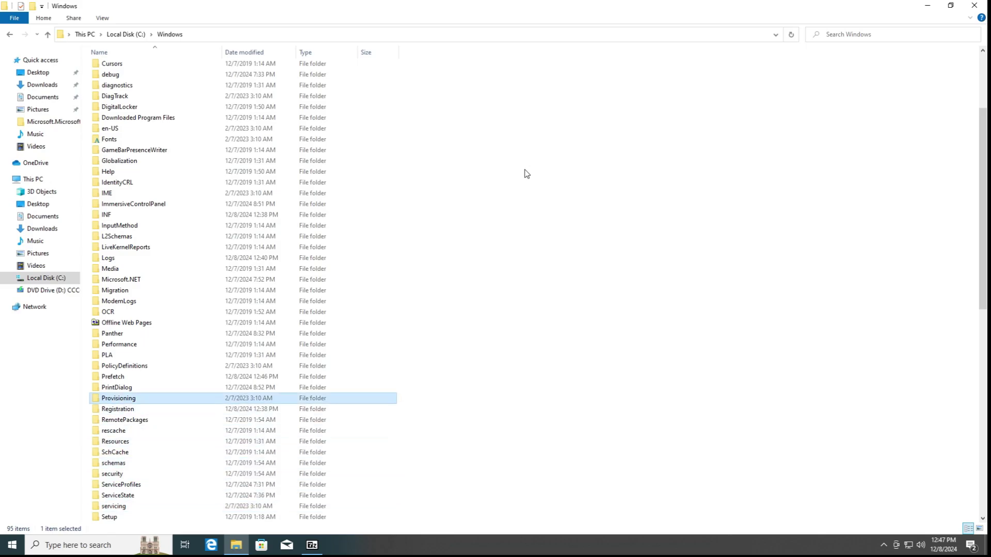
key("Up")
key("Up")
key("Up")
key("Up")
key("Up")
key("Up")
key("Up")
key("Up")
key("Up")
key("Up")
key("Up")
key("Up")
key("Down")
key("Down")
key("Down")
key("Down")
key("Down")
key("Down")
key("Down")
key("Down")
key("Down")
key("Down")
key("Down")
key("Down")
key("Down")
key("Down")
key("Down")
key("Down")
key("Down")
key("Down")
key("Down")
key("Down")
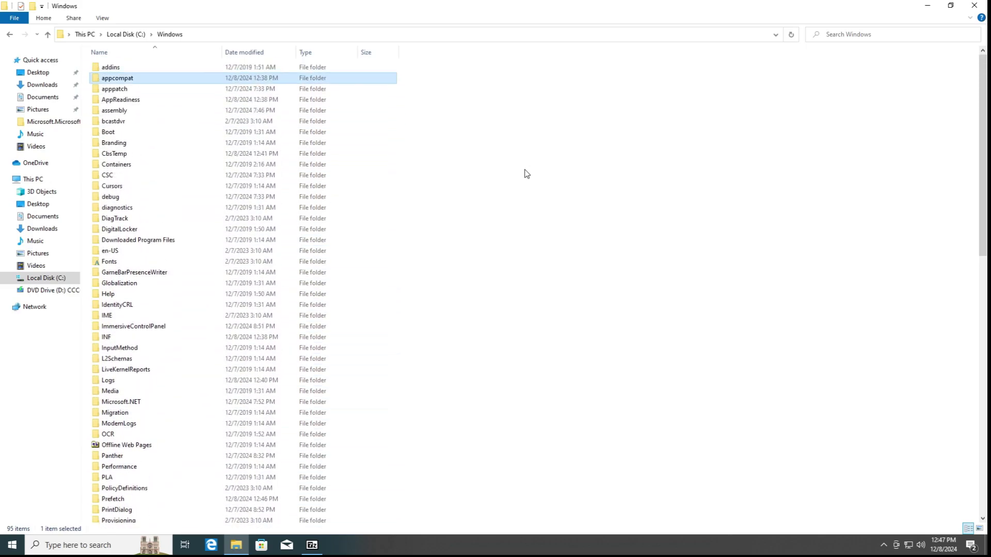
key("Down")
key("Down")
key("Down")
key("Down")
key("Down")
key("Down")
key("Down")
key("Down")
key("Down")
key("Down")
key("Down")
key("Down")
key("Down")
key("Down")
key("Down")
key("Down")
key("Down")
key("Down")
key("Down")
key("Down")
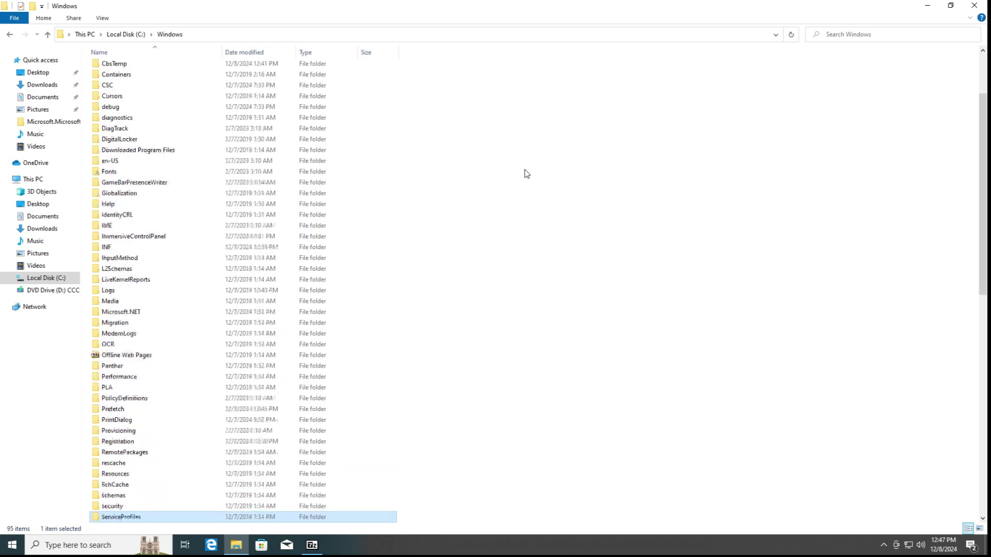
key("Up")
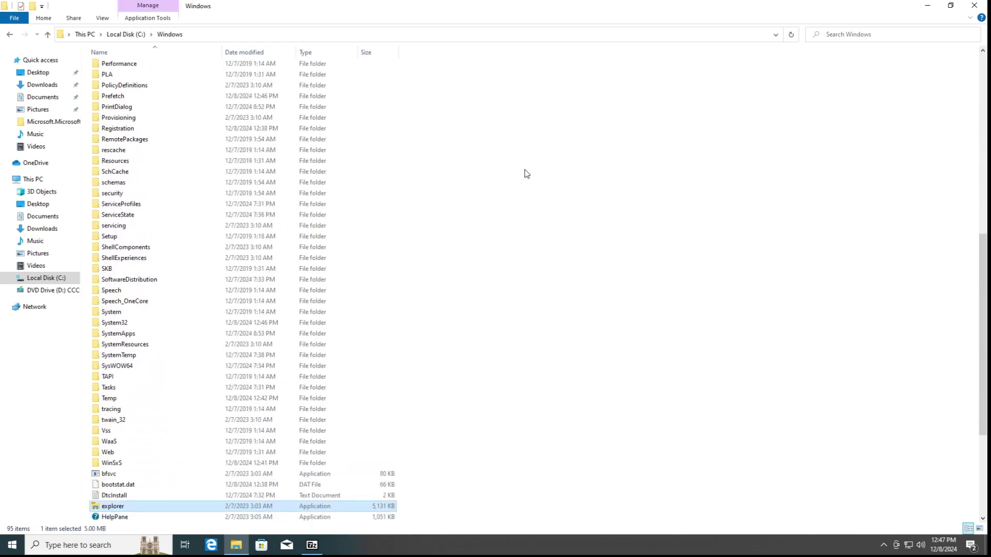
left_click(153, 323)
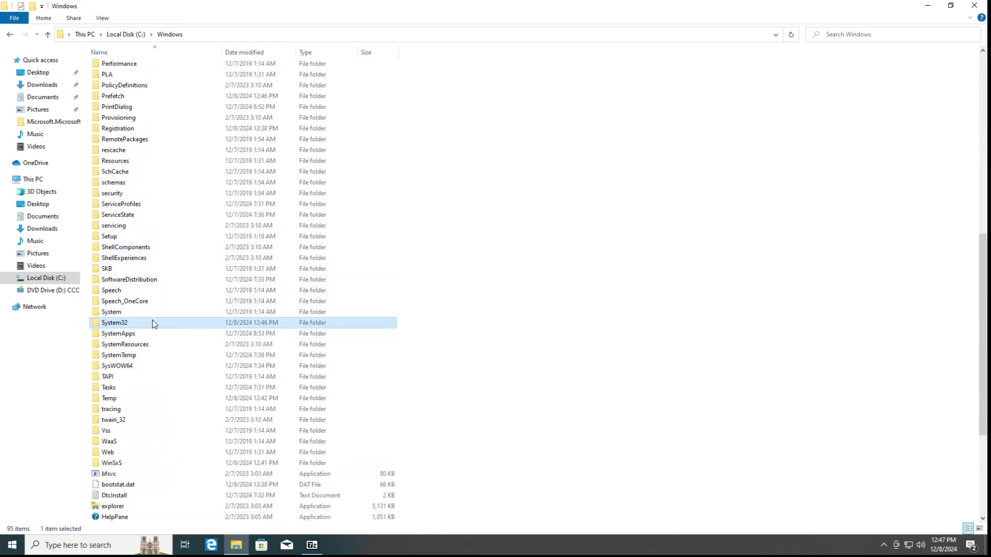
double_click(153, 323)
left_click(200, 273)
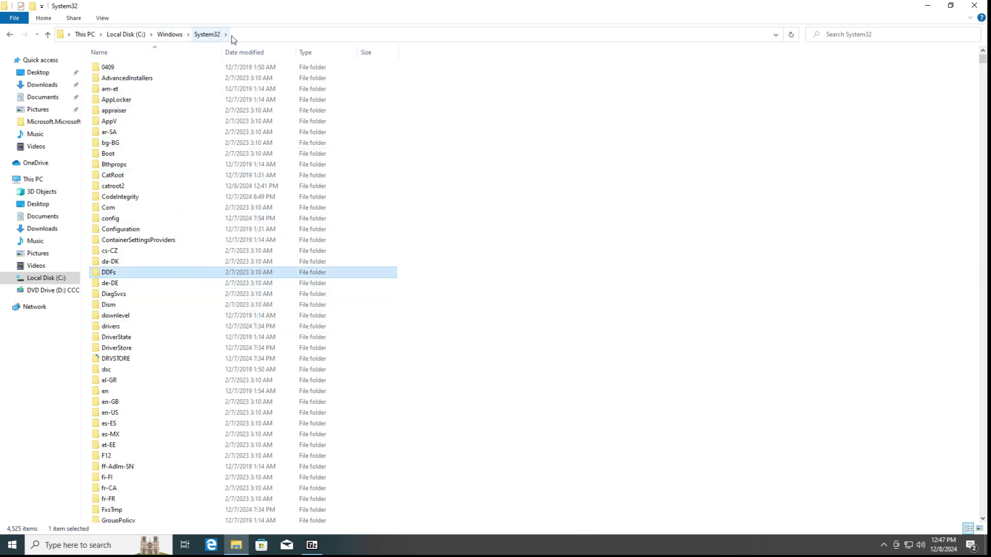
Go to the folder path C:\Windows\System32\CodeIntegrity
left_click(255, 32)
left_click(255, 32)
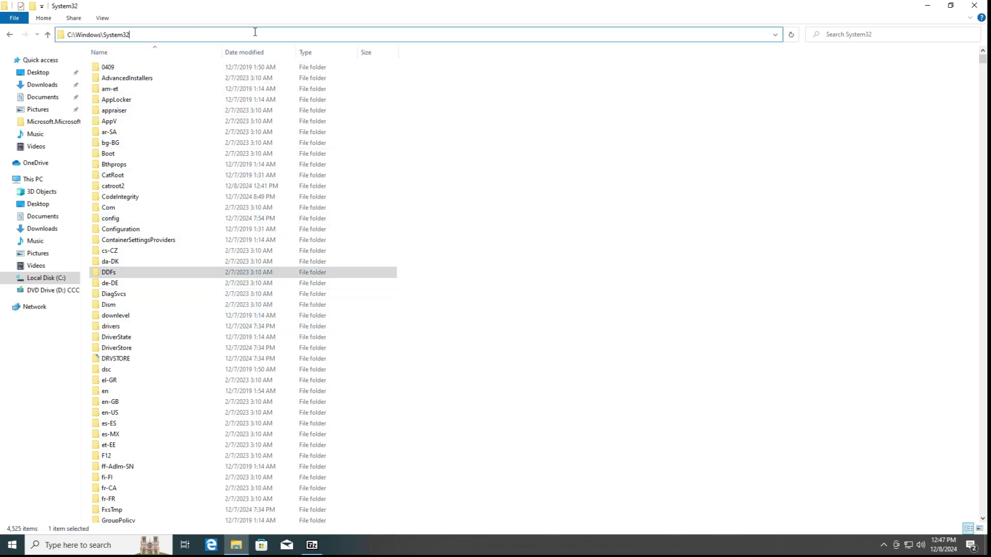
key("BackSpace")
type("2\\CodeInt")
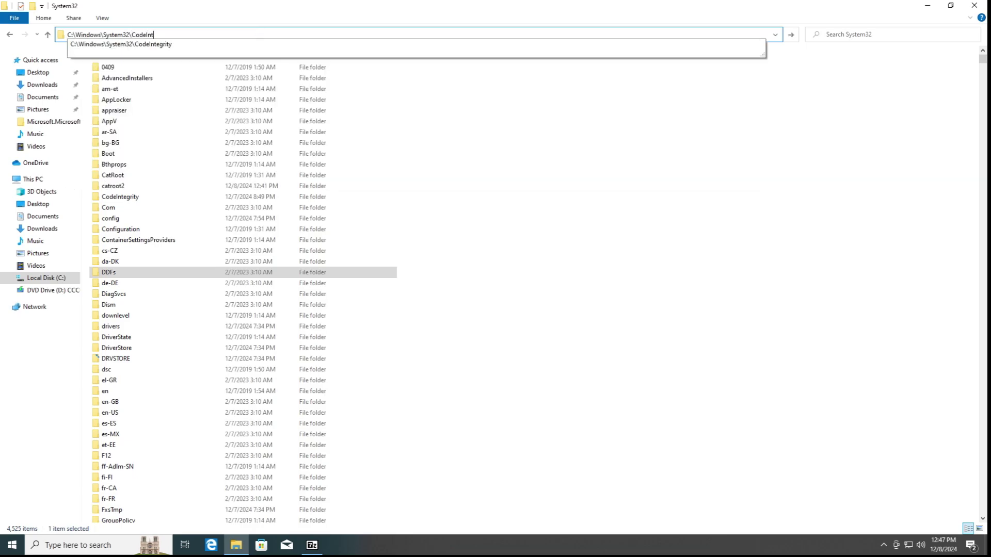
type("egrity")
key("Return")
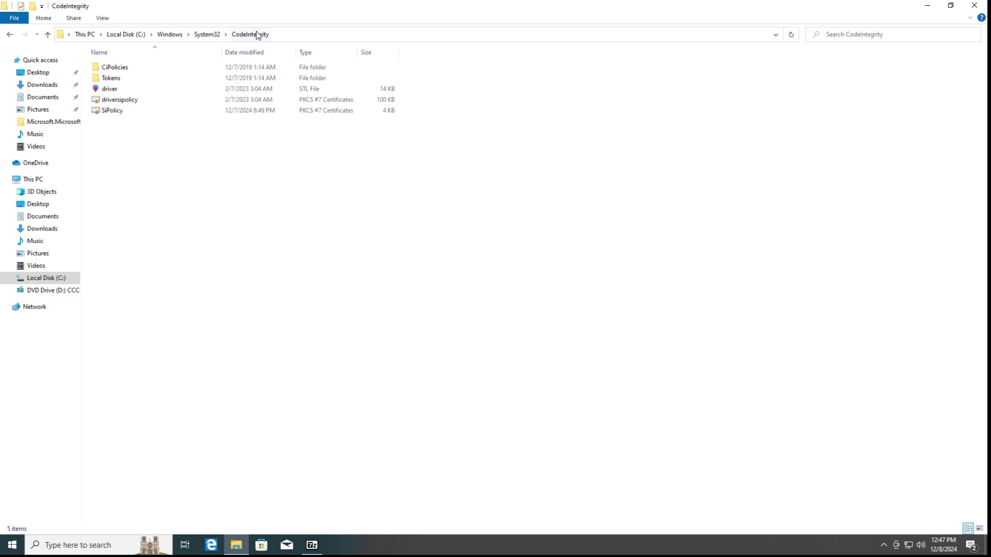
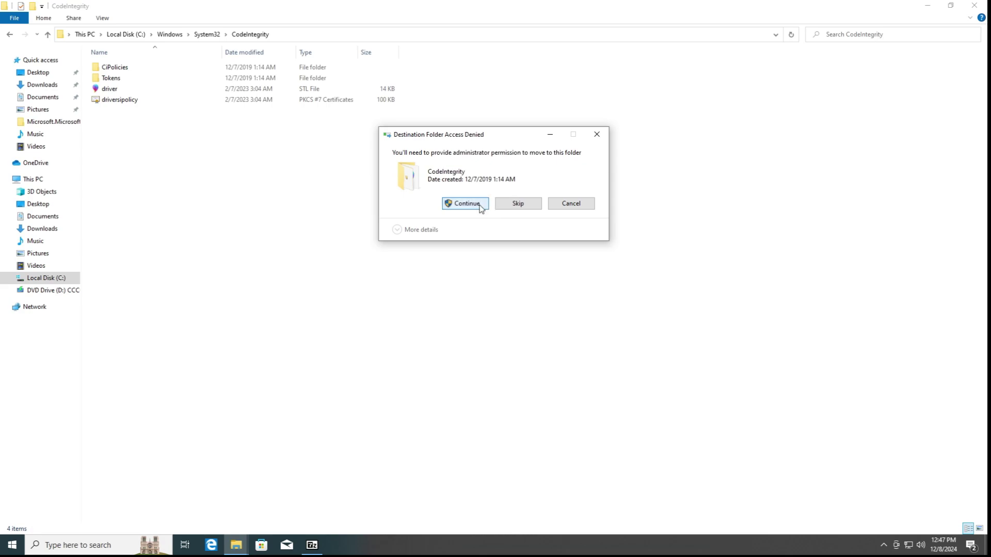
Authorize moving the renamed SiPolicy file into the CodeIntegrity folder, and close the File Explorer and 7-Zip windows
left_click(481, 205)
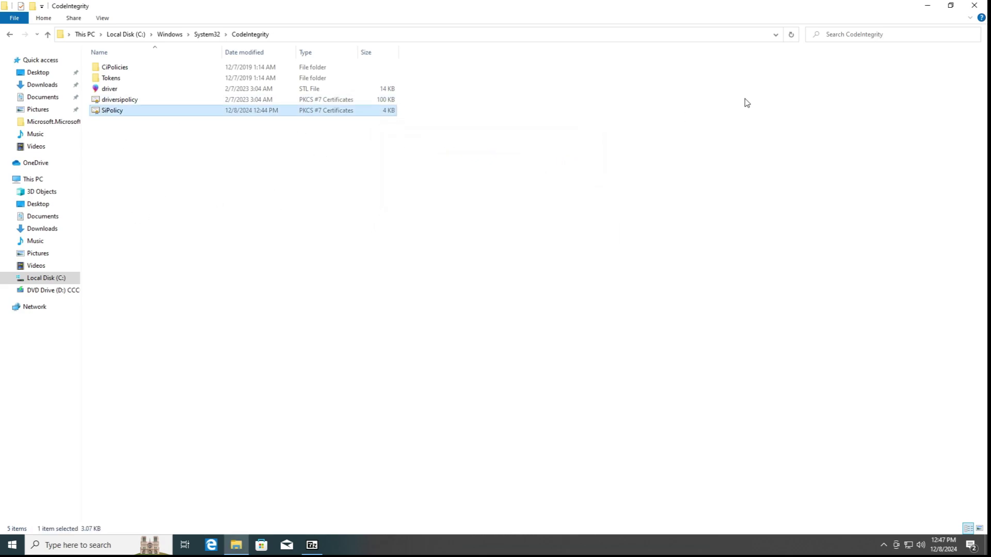
left_click(974, 5)
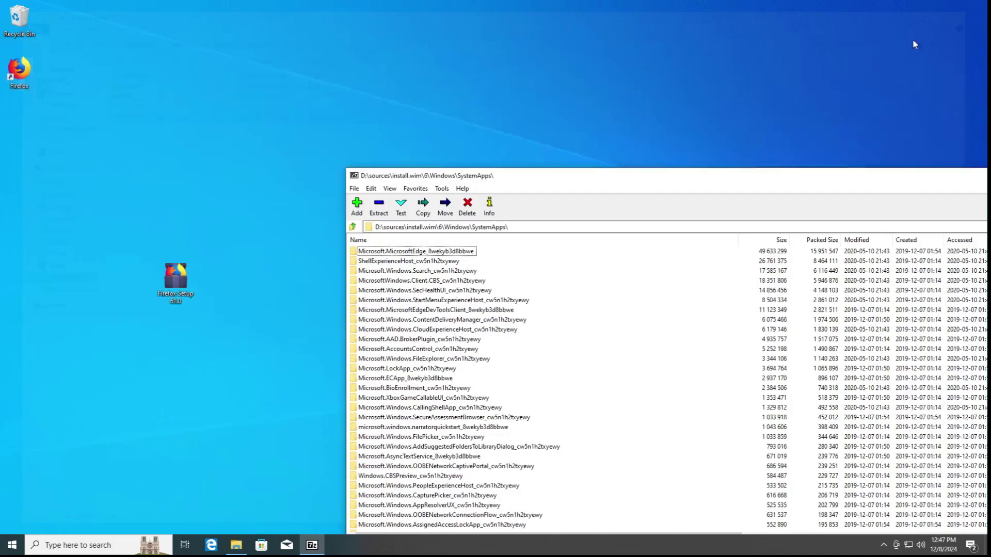
right_click(546, 175)
left_click(565, 243)
Sign out of the current Windows account and sign back in to the same account
left_click(12, 545)
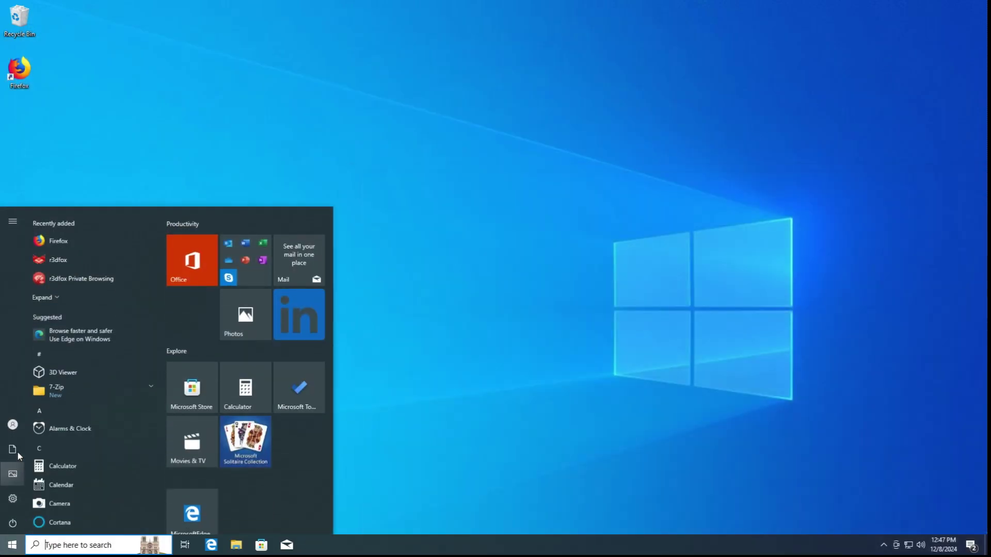
mouse_move(18, 452)
left_click(31, 424)
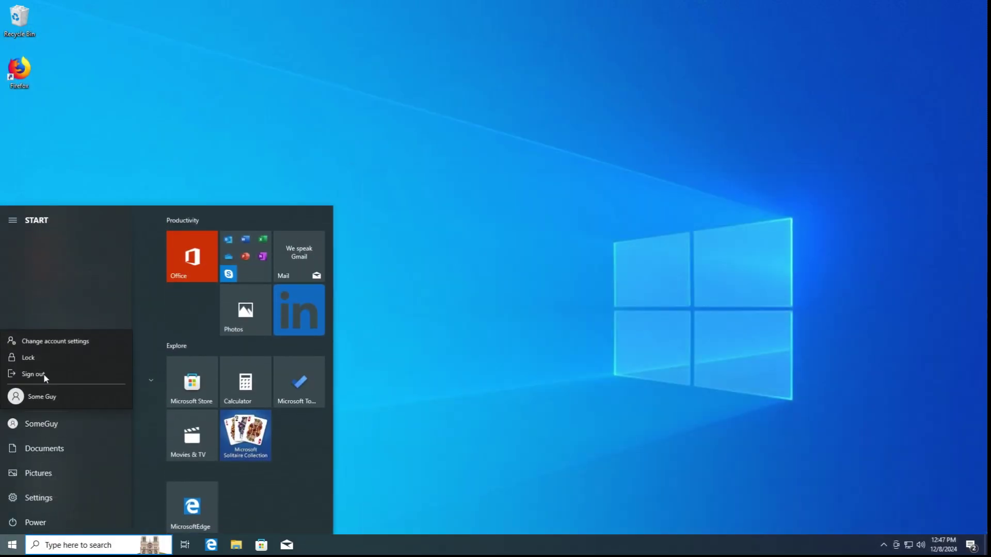
left_click(44, 376)
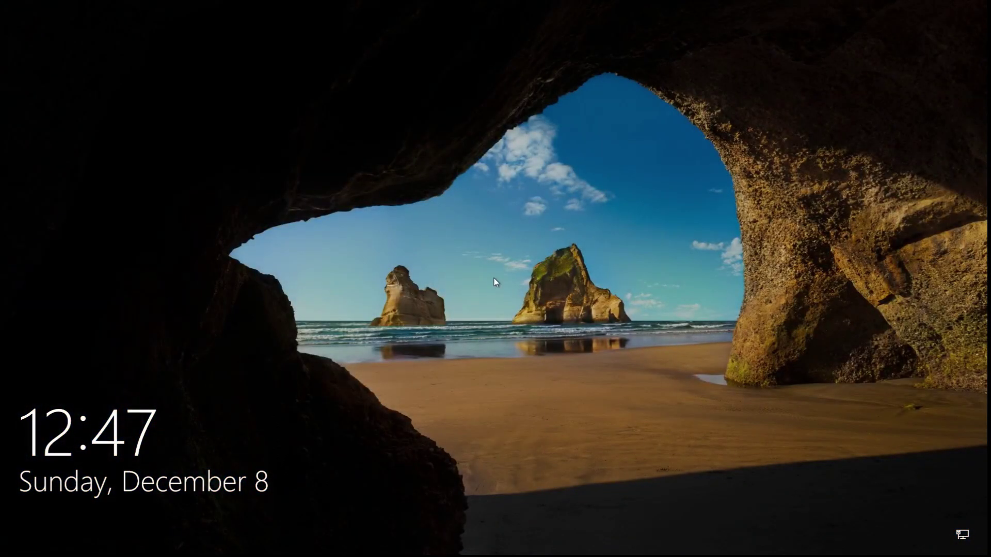
left_click(493, 282)
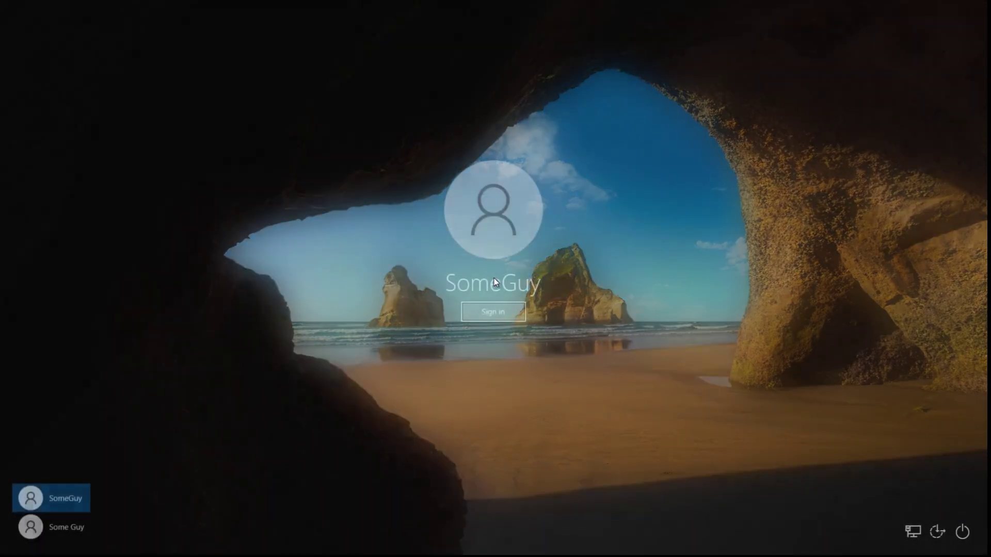
left_click(493, 310)
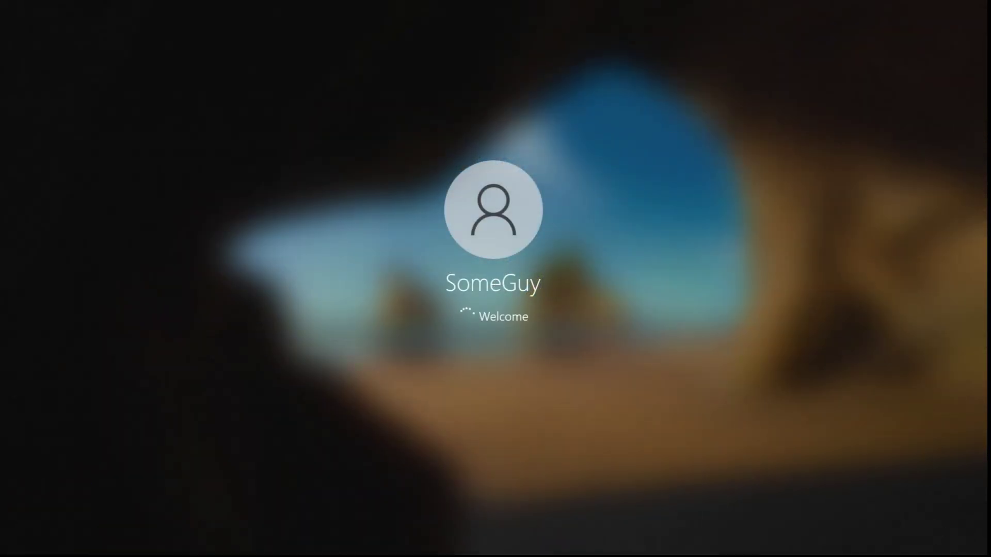
Open Task Manager from the Windows security screen and bring up the options of the MicrosoftEdge shortcut pinned to the taskbar
key("ctrl+alt+Delete")
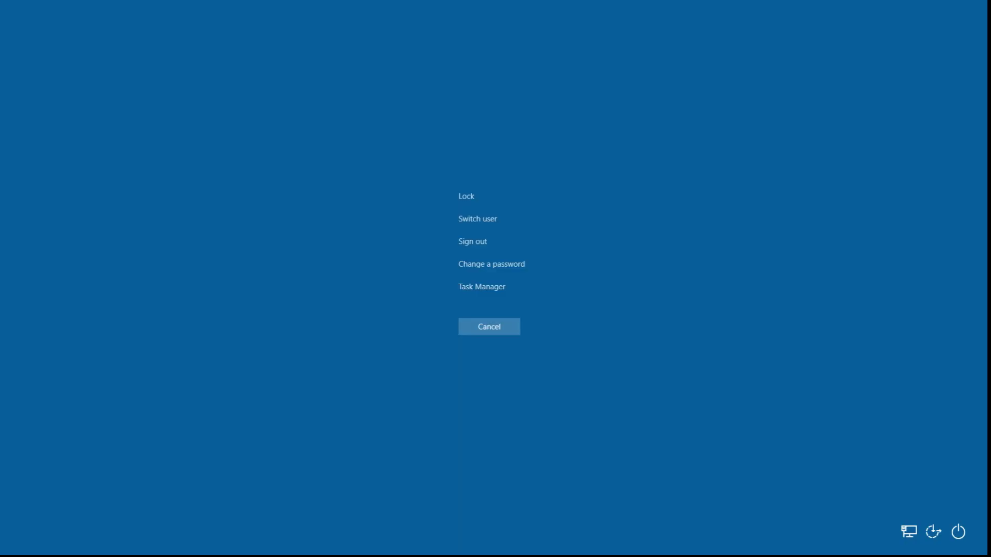
left_click(490, 289)
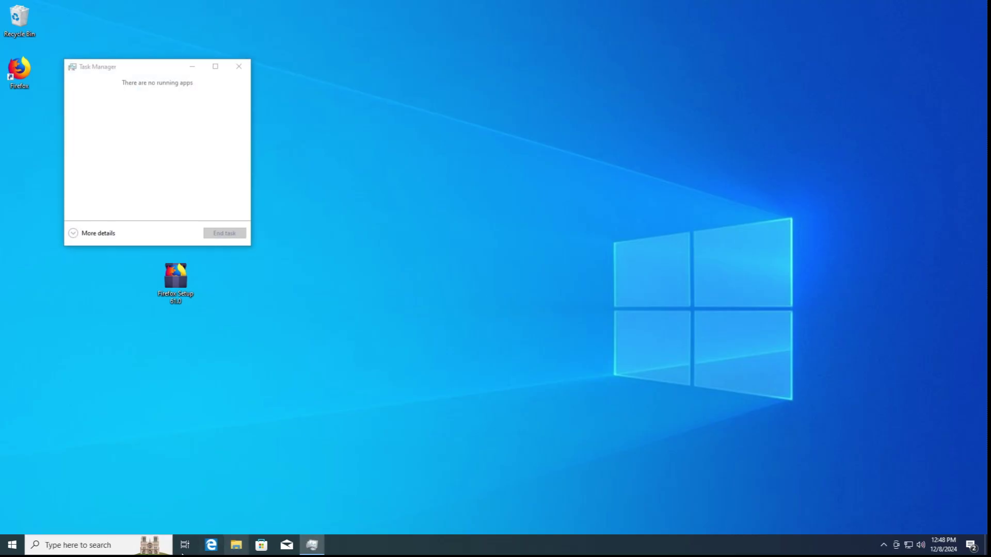
right_click(210, 548)
right_click(199, 507)
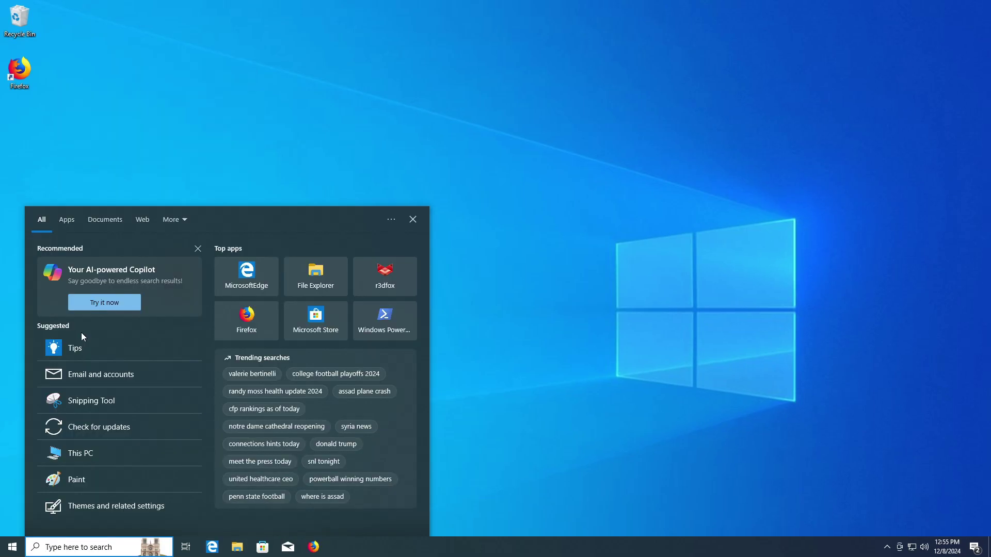
Search Windows for "microsoft" and launch the legacy Microsoft Edge app
type("nu")
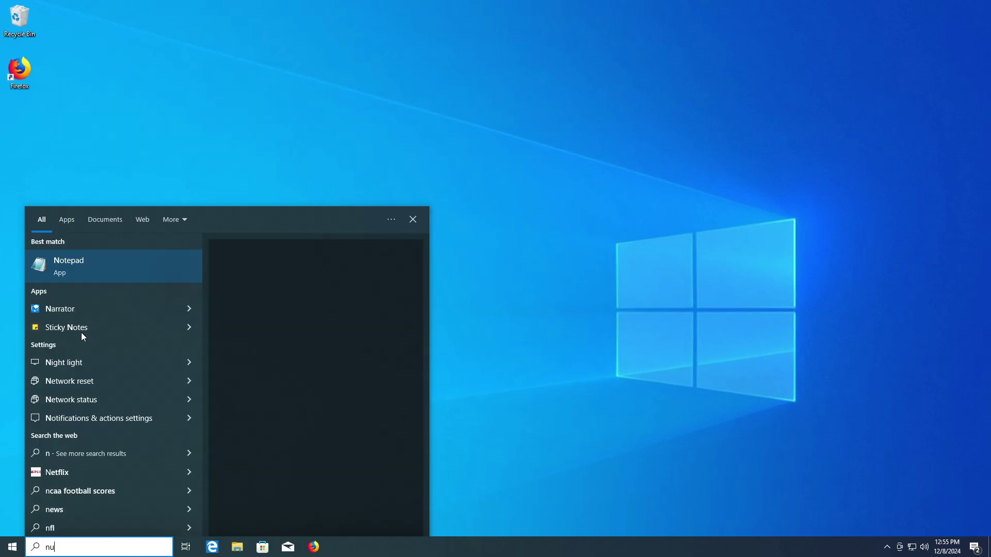
key("BackSpace")
key("BackSpace")
type("microsoft")
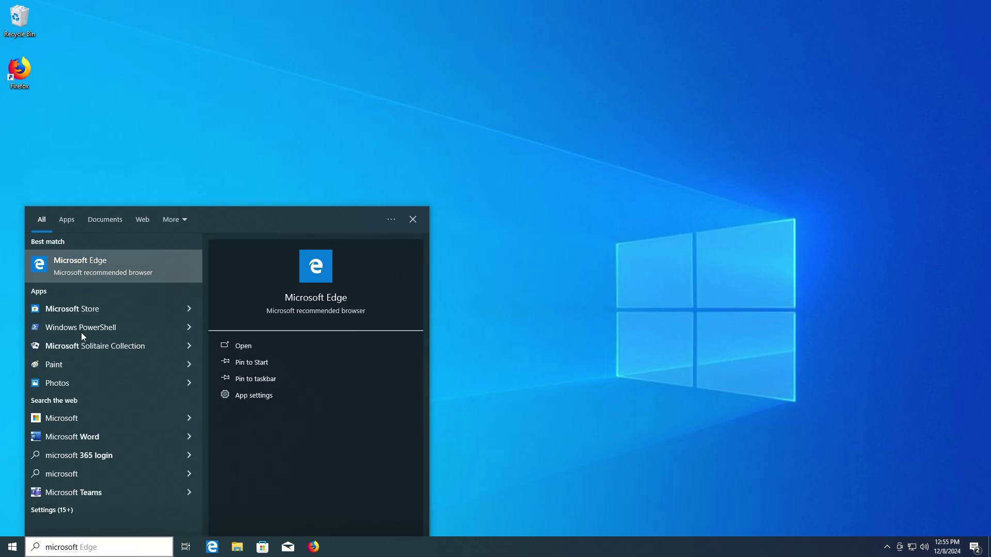
key("Return")
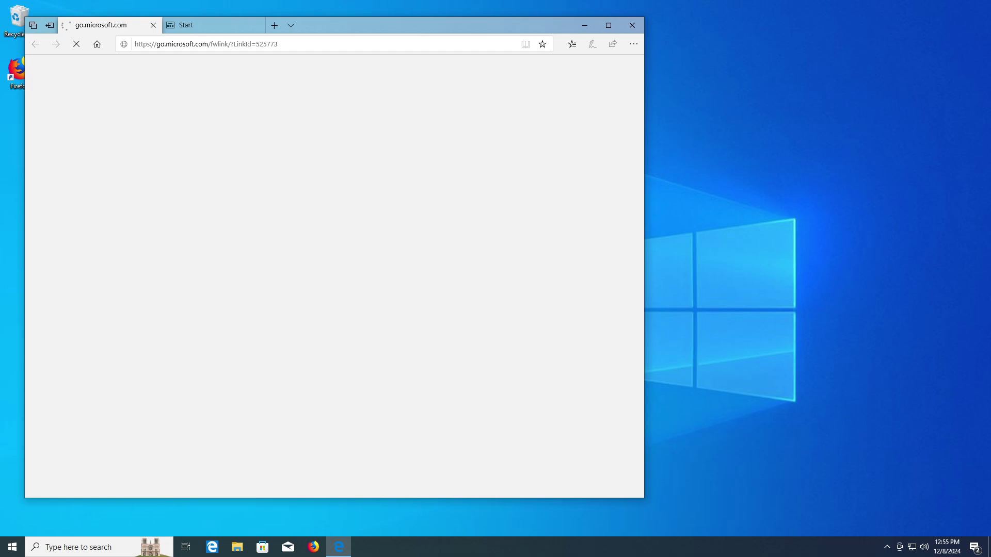
Unpin the old MicrosoftEdge shortcut from the taskbar
right_click(212, 547)
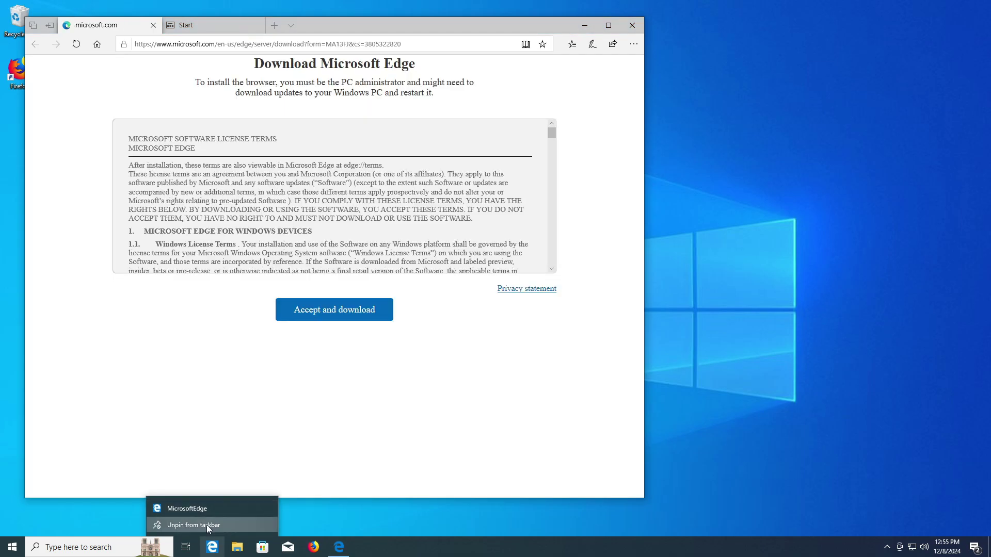
left_click(206, 525)
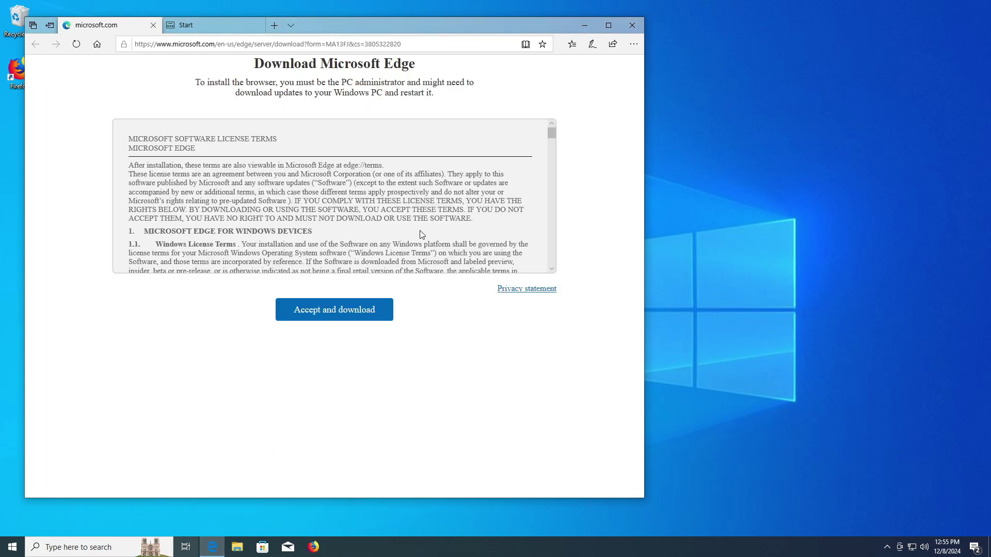
Maximize the Edge window and close the microsoft.com download tab, keeping the Start tab
double_click(545, 32)
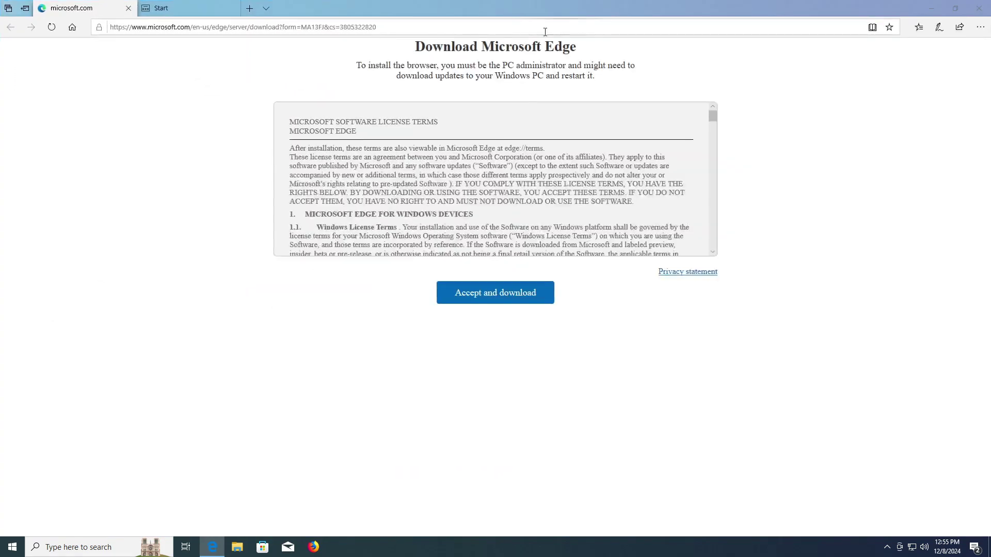
left_click(180, 8)
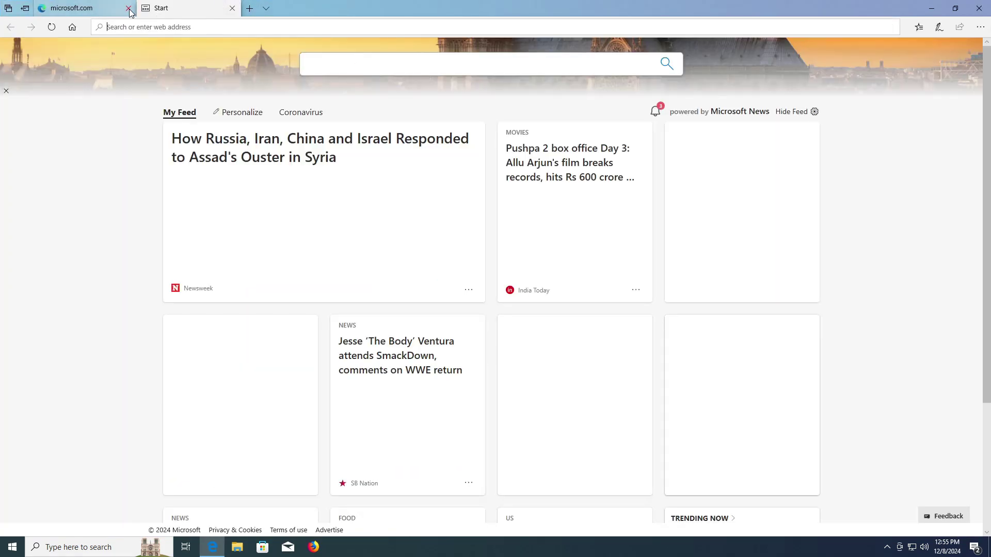
left_click(129, 8)
Search for youtube.com from the Start page, open YouTube, and leave only its tab in a restored, non-maximized window
left_click(402, 61)
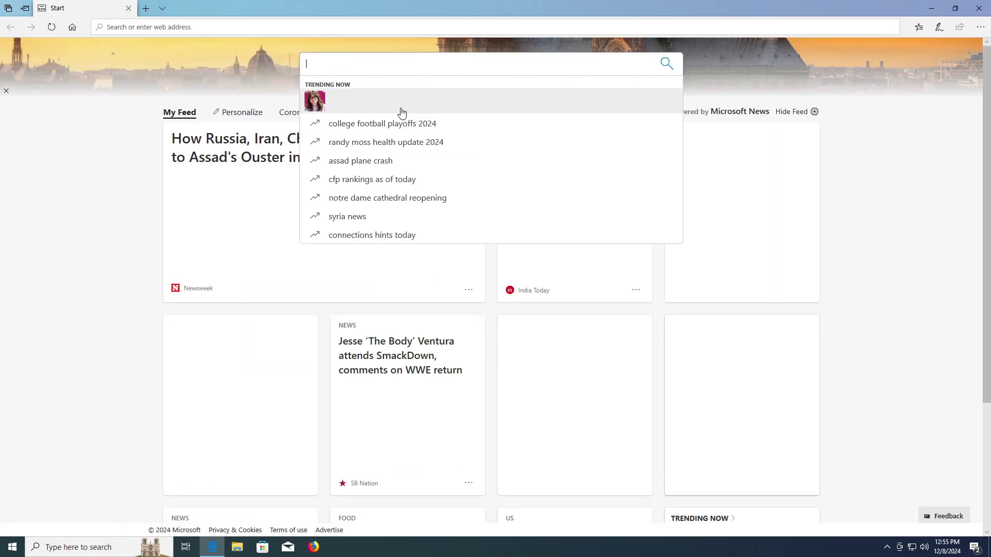
type("youtube.com")
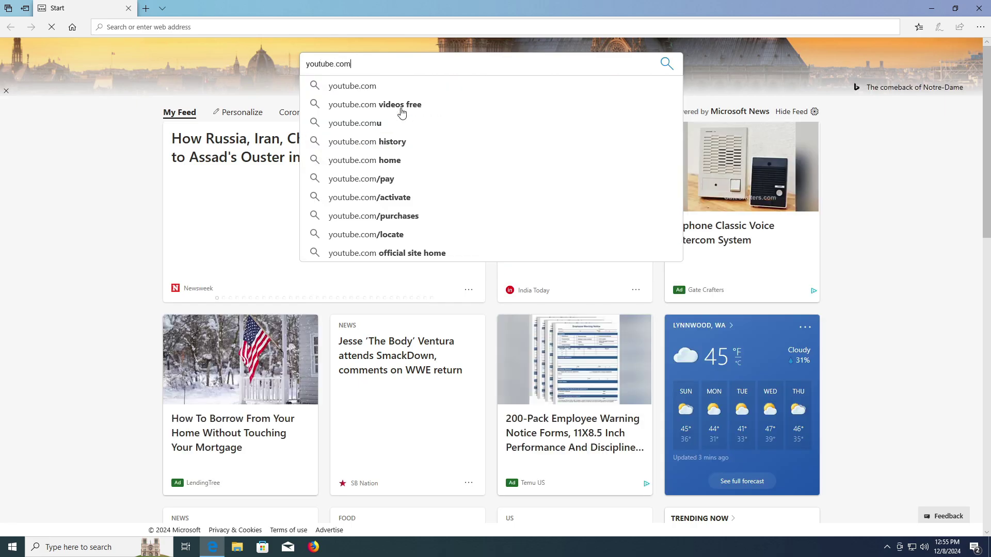
key("Return")
left_click(117, 207)
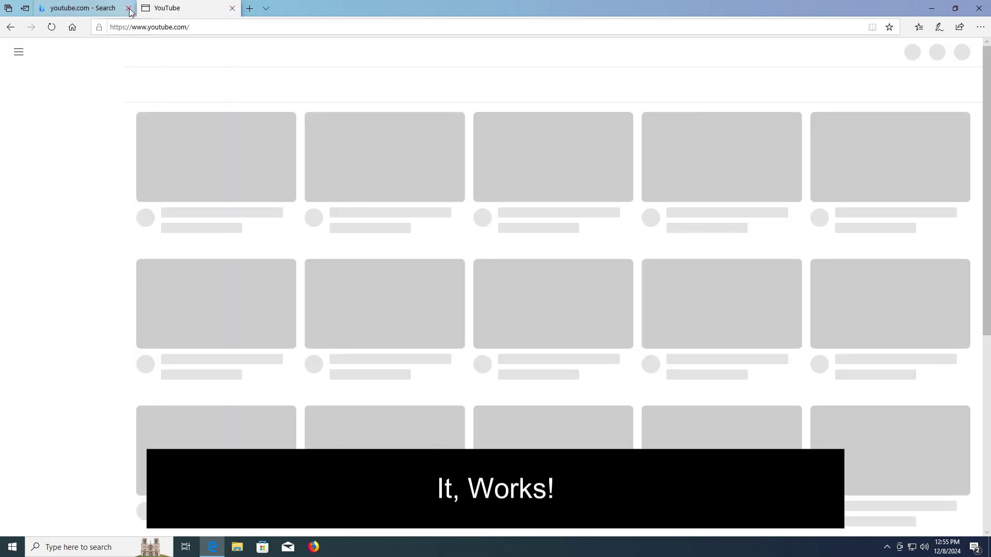
left_click(129, 8)
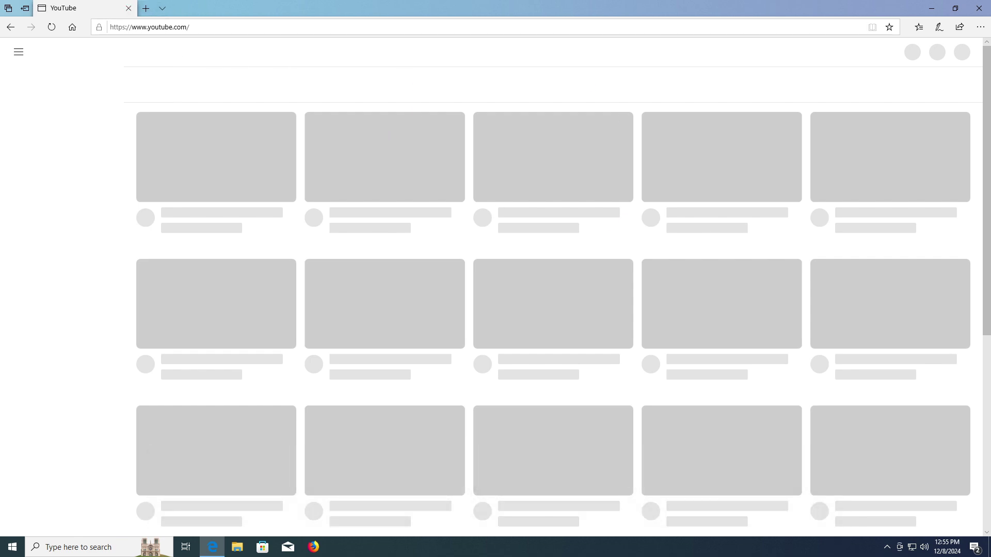
left_click_drag(580, 5, 519, 59)
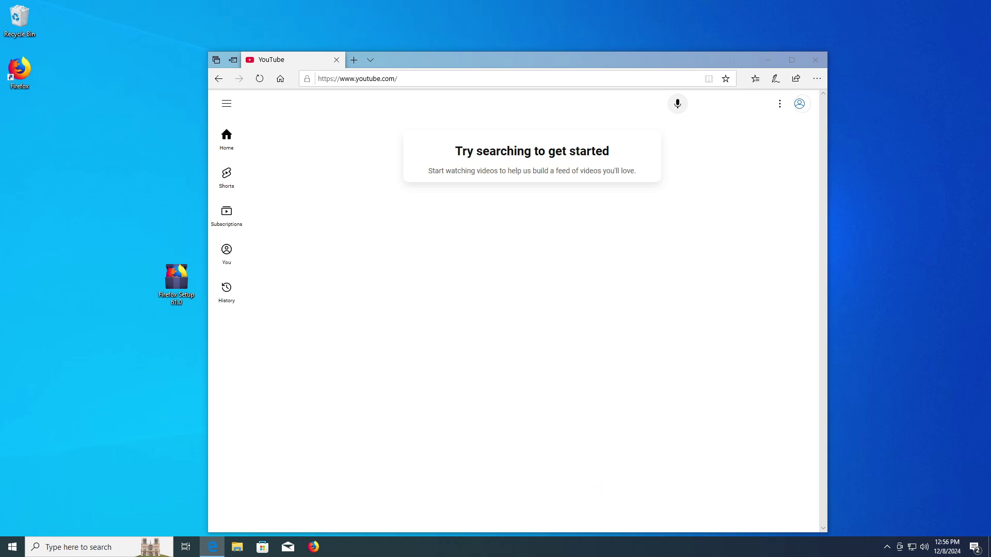
Restart Microsoft Edge through a Windows search for "microsoft" and move its taskbar icon ahead of File Explorer
right_click(213, 547)
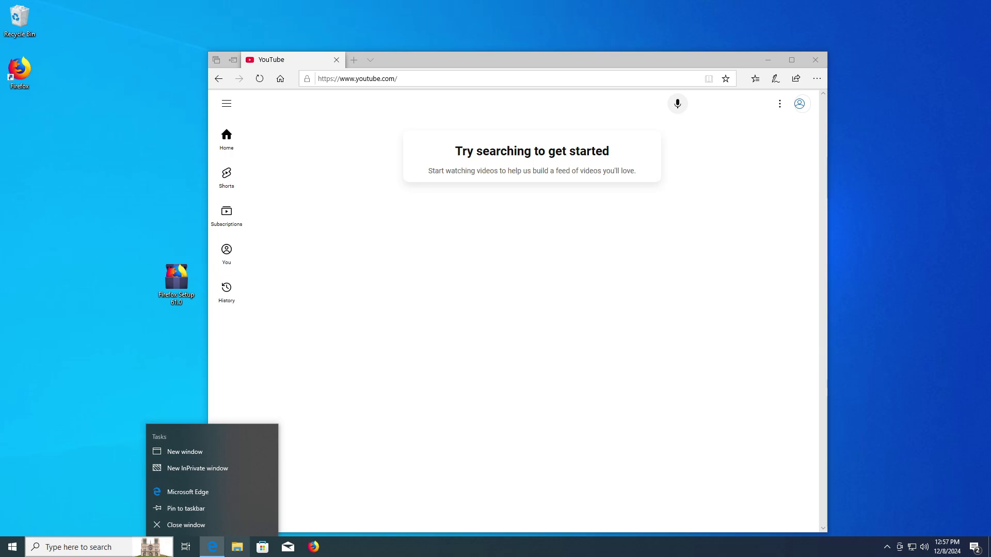
left_click(191, 525)
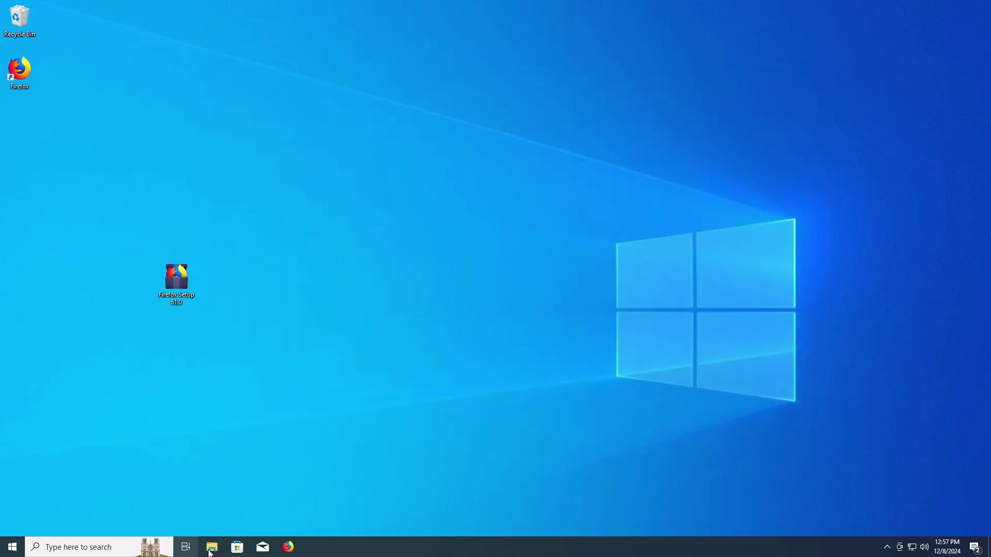
left_click(93, 547)
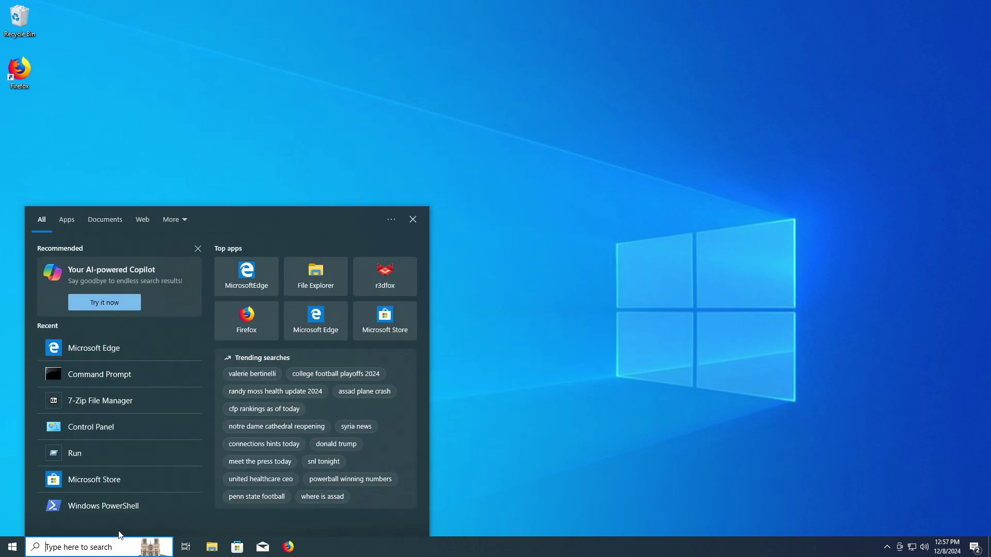
type("microsoft")
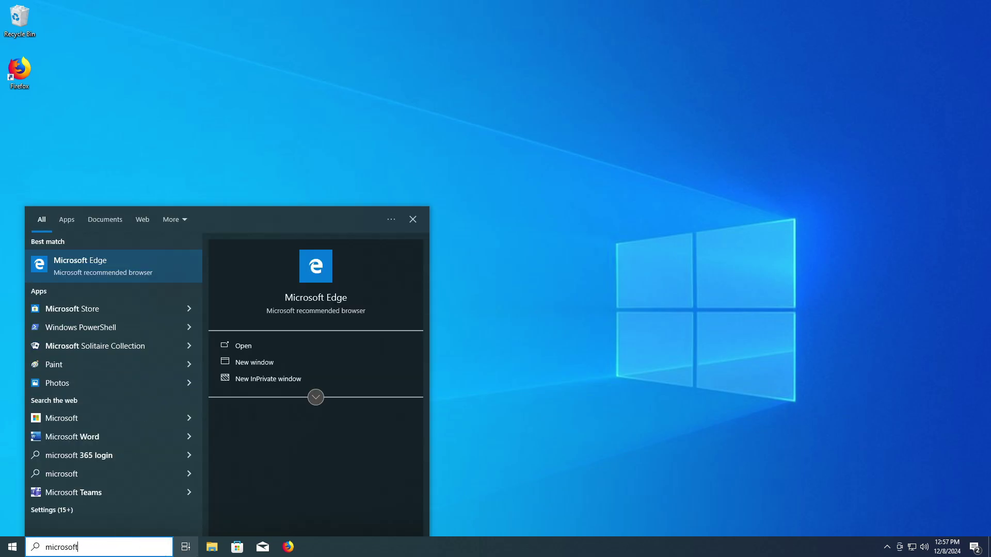
left_click(268, 349)
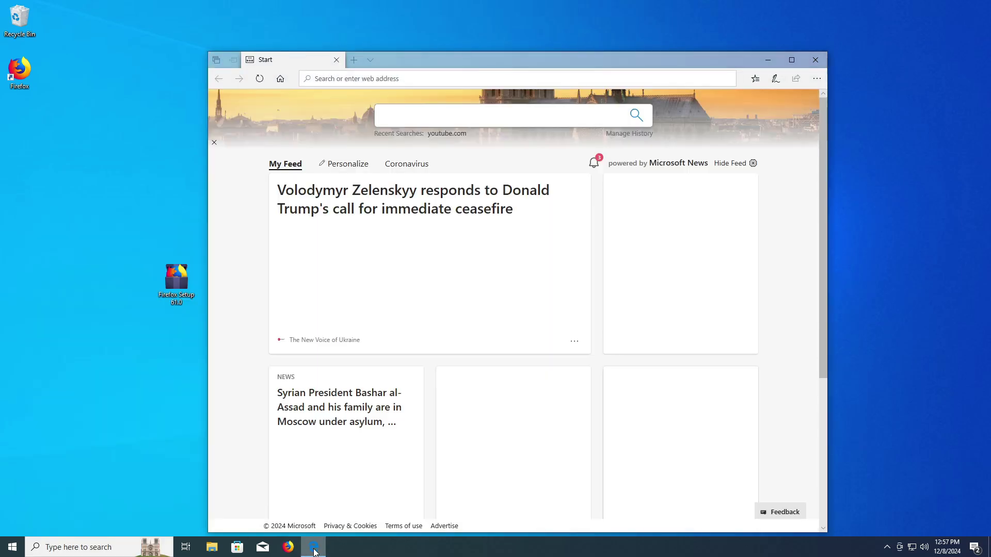
right_click(315, 550)
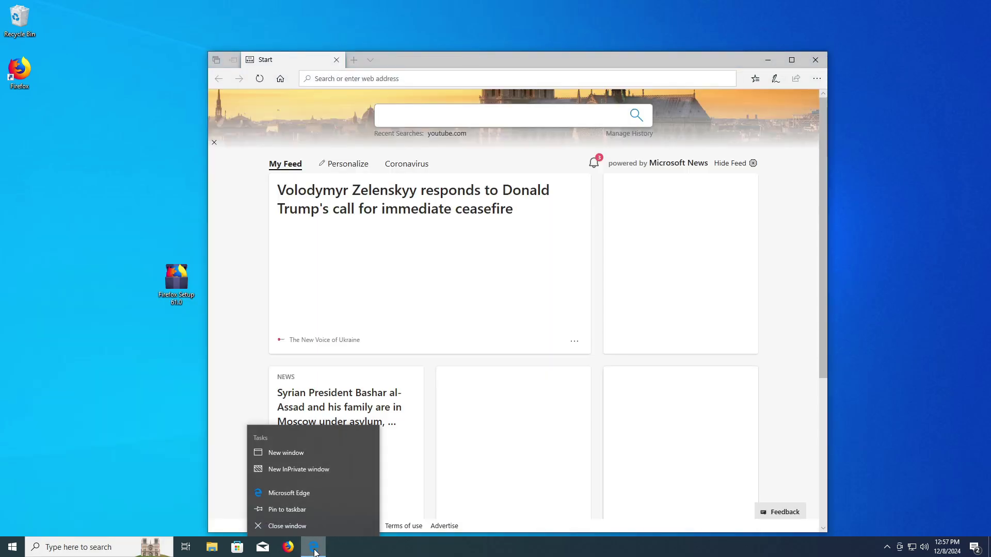
left_click(314, 549)
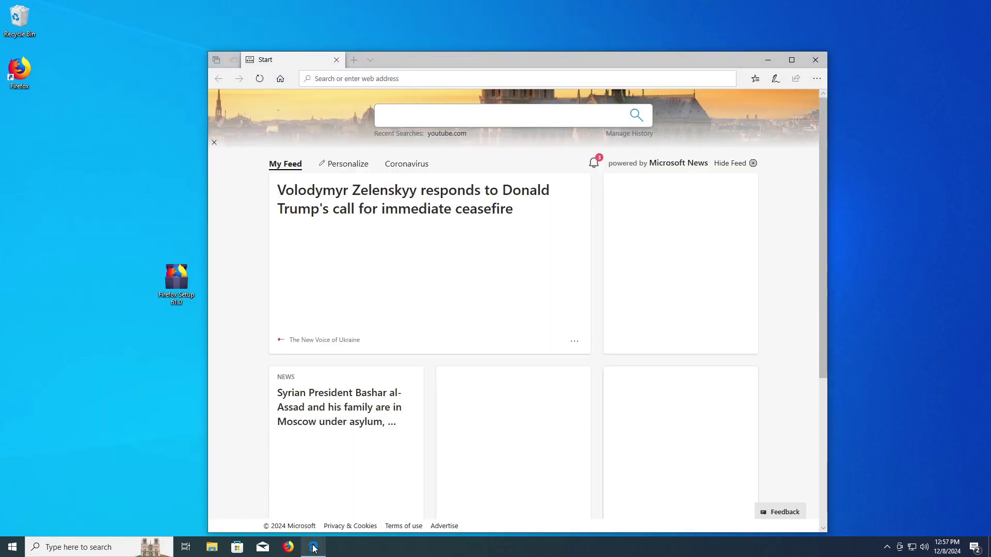
Repeat the recent youtube.com search from the Start page, open YouTube from the results, and keep only its tab
left_click(412, 107)
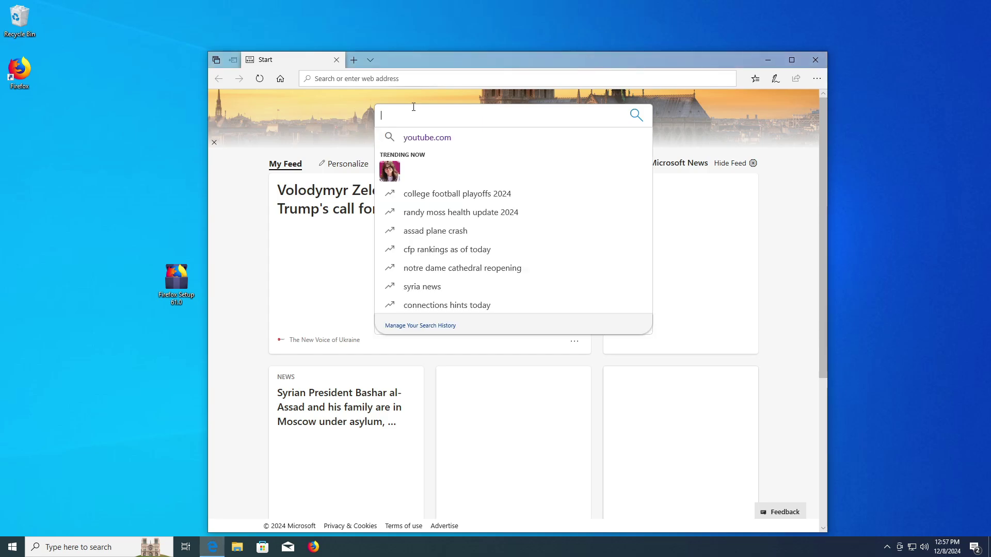
left_click(388, 138)
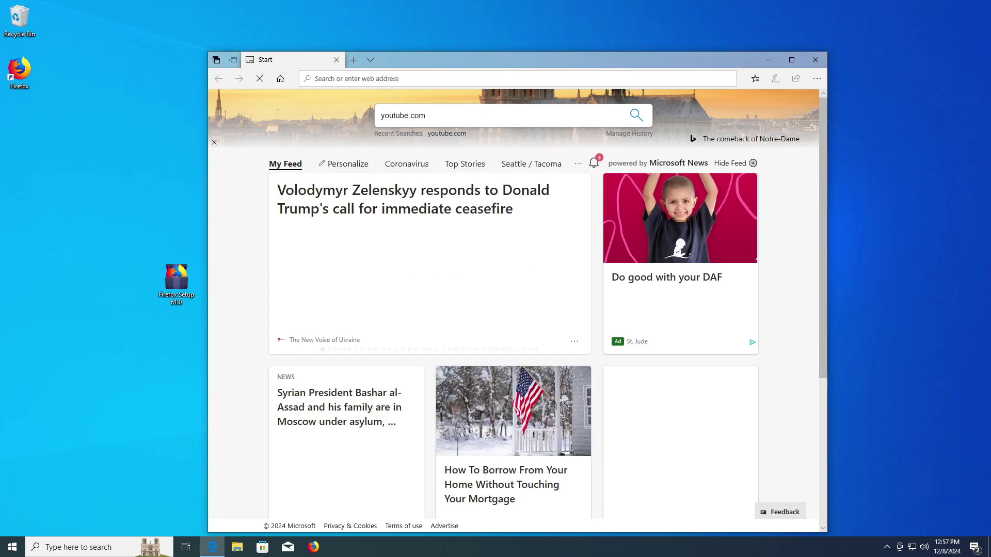
left_click(327, 264)
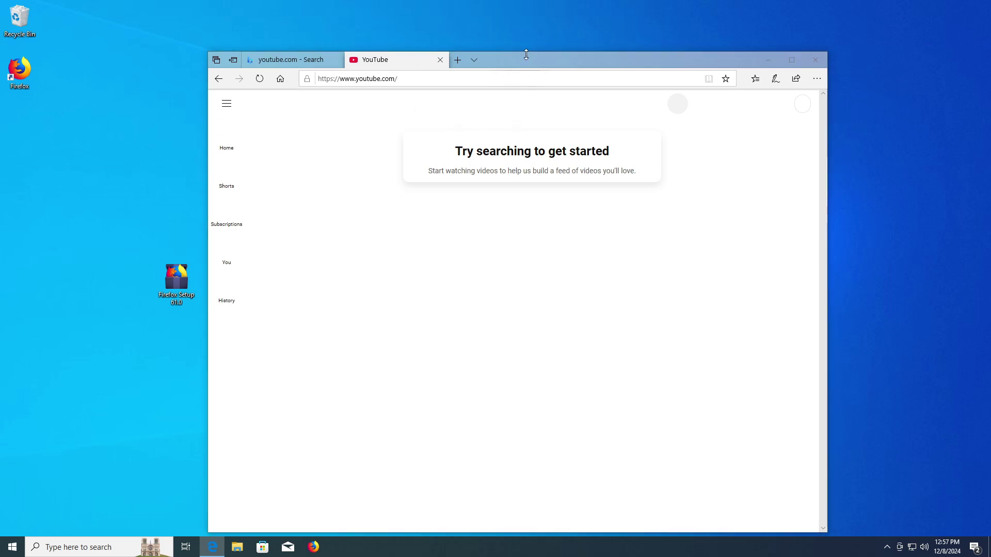
left_click_drag(532, 59, 527, 125)
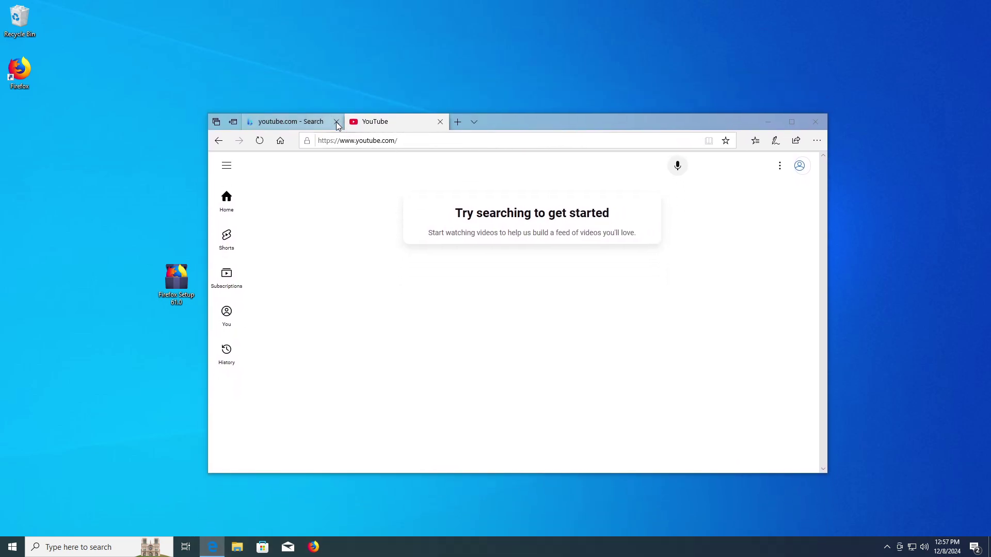
left_click(336, 122)
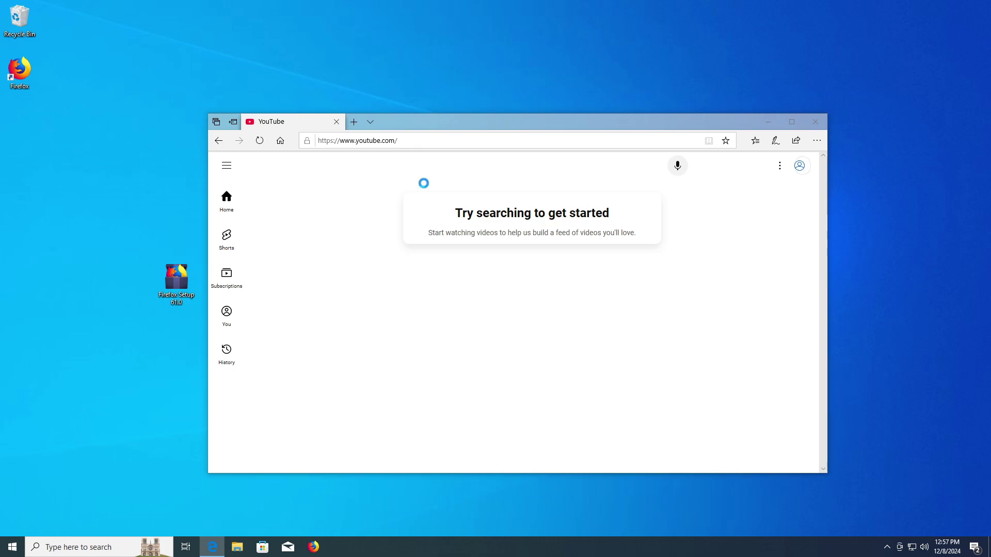
Load sometech.org in the YouTube tab and maximize the Edge window
key("ctrl+l")
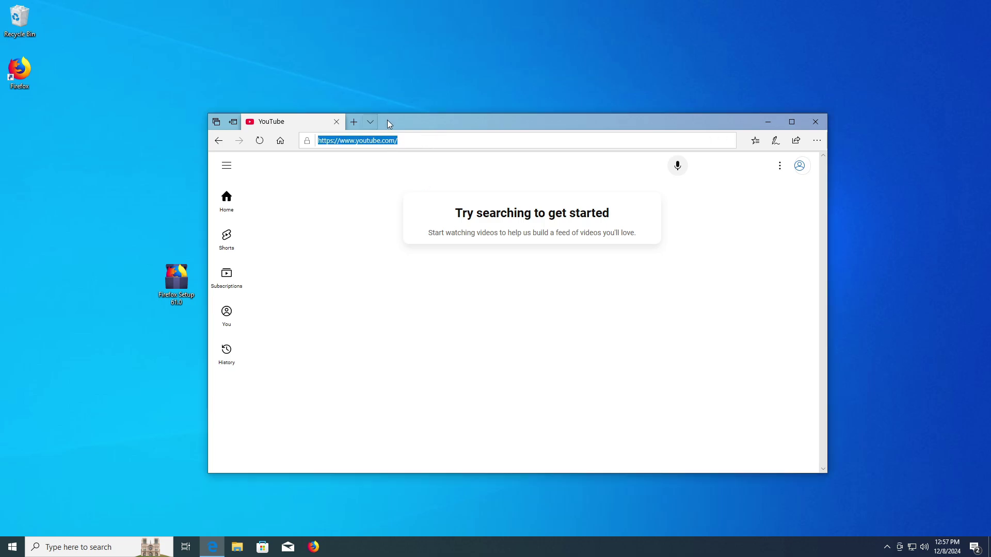
type("sometech.org")
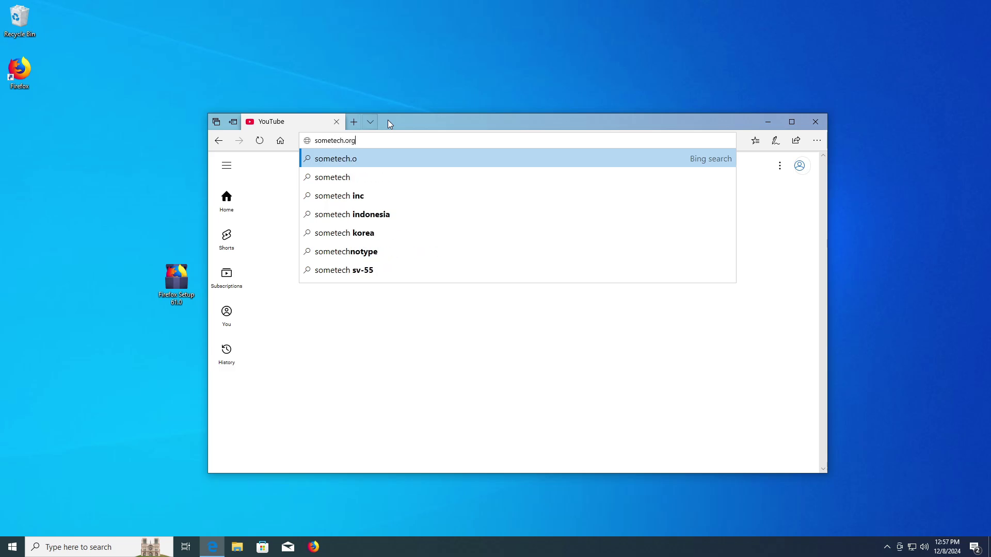
key("Return")
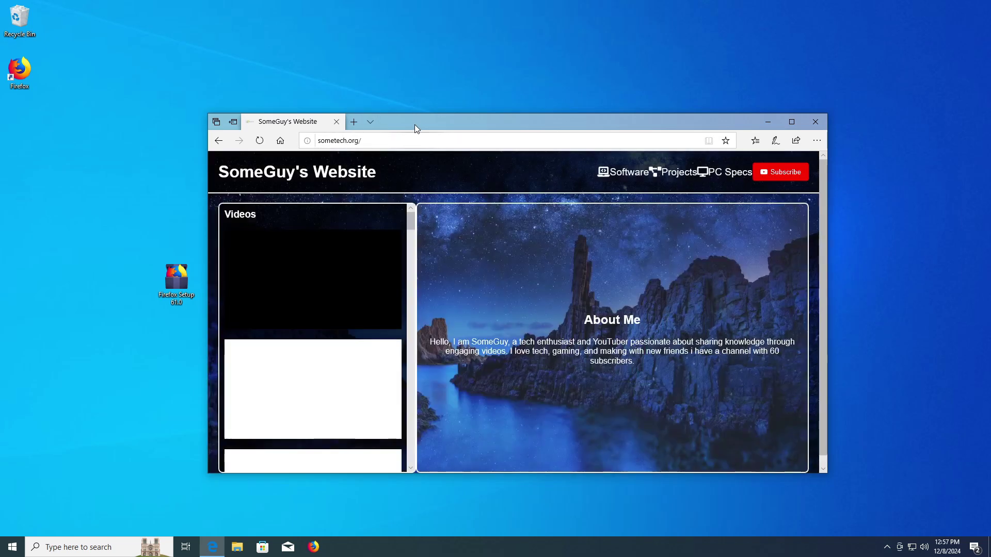
left_click_drag(414, 125, 423, 8)
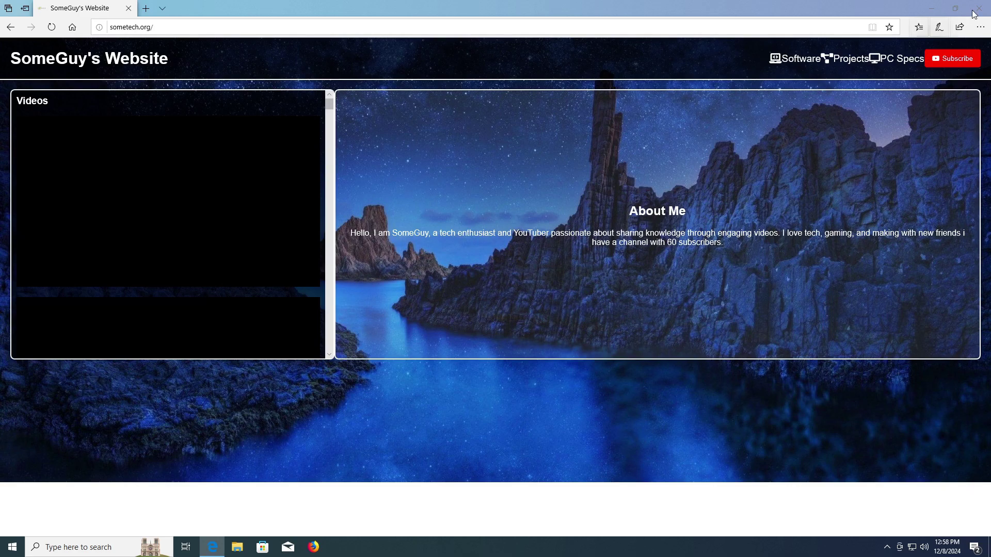
Set the page zoom for sometech.org to 125%
left_click(980, 27)
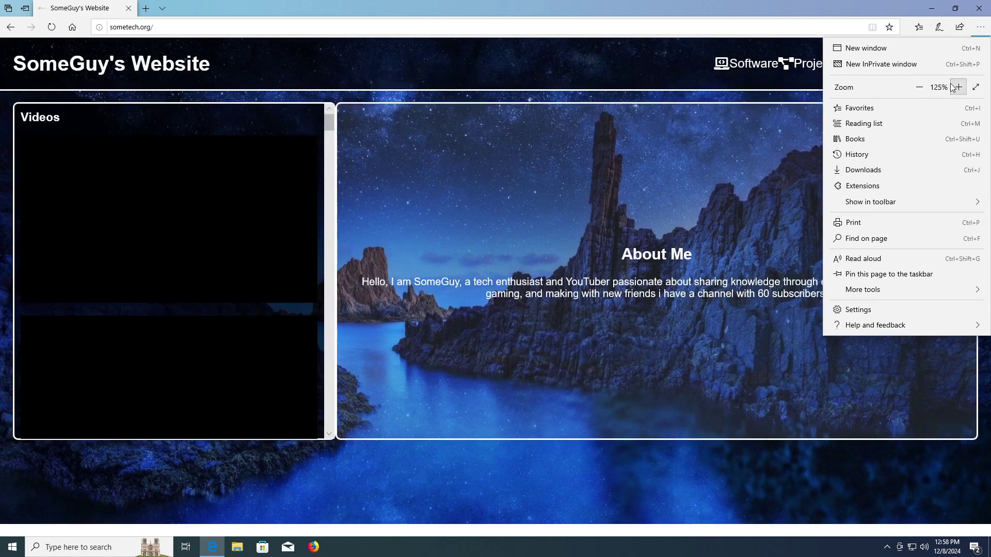
left_click(957, 88)
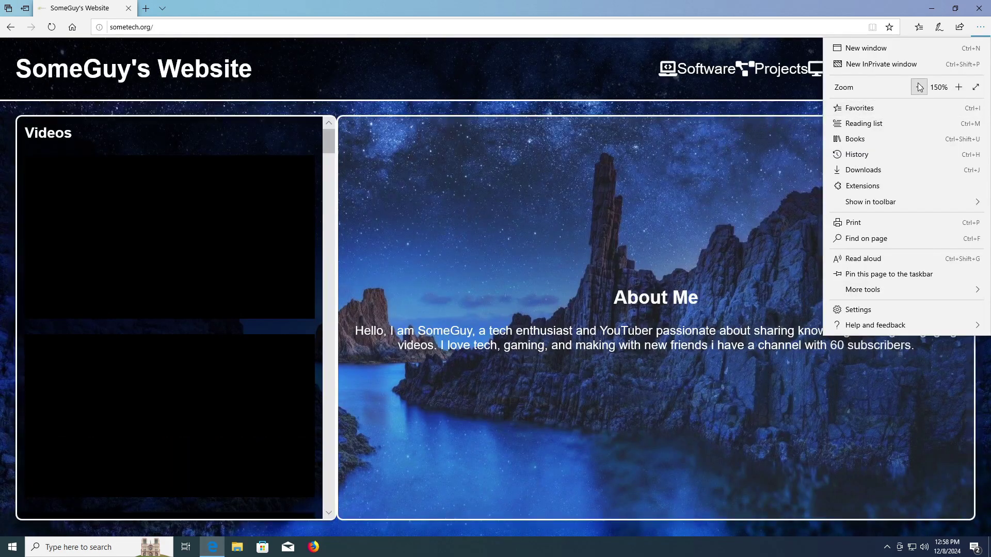
left_click(919, 87)
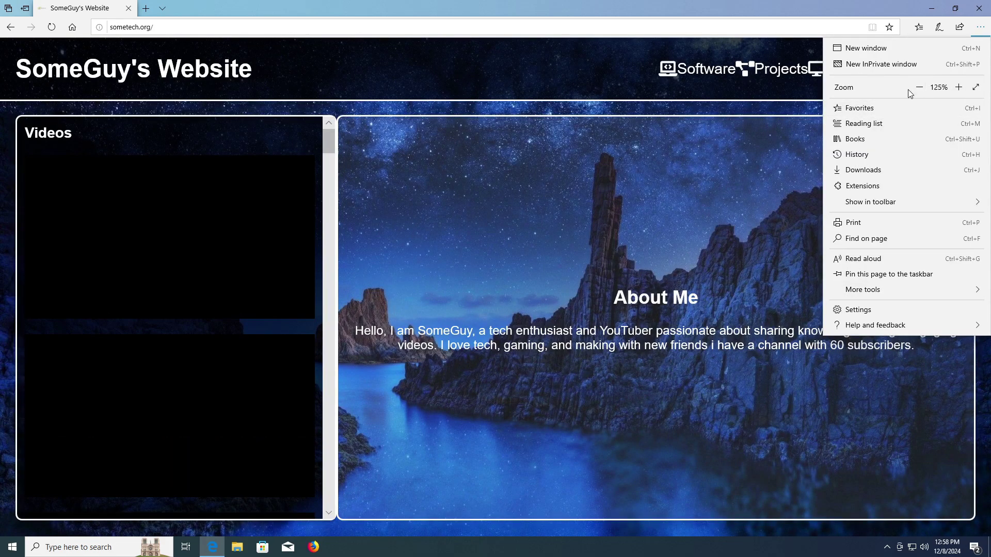
left_click(434, 274)
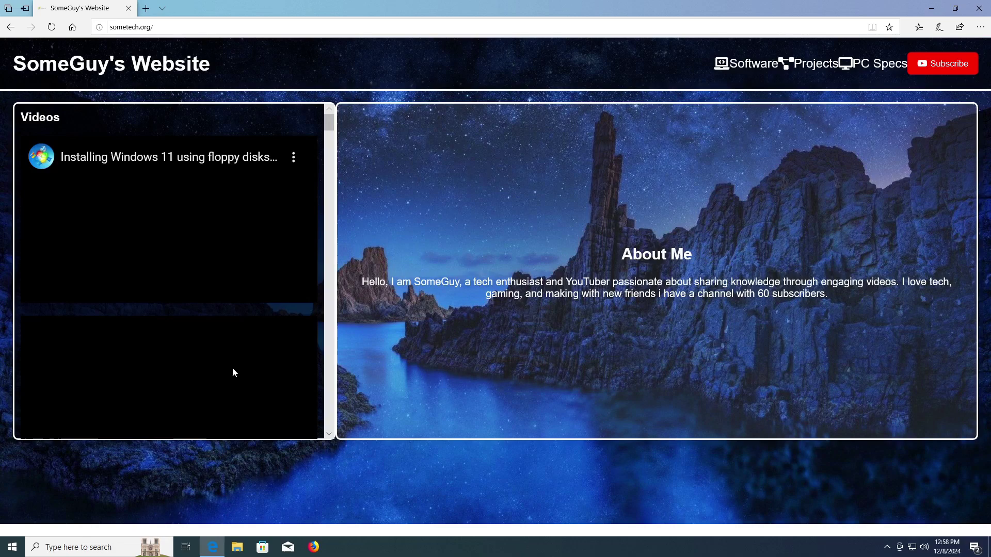
Look through the site's Videos list and its Projects page, ending back on the home page
left_click_drag(326, 125, 329, 411)
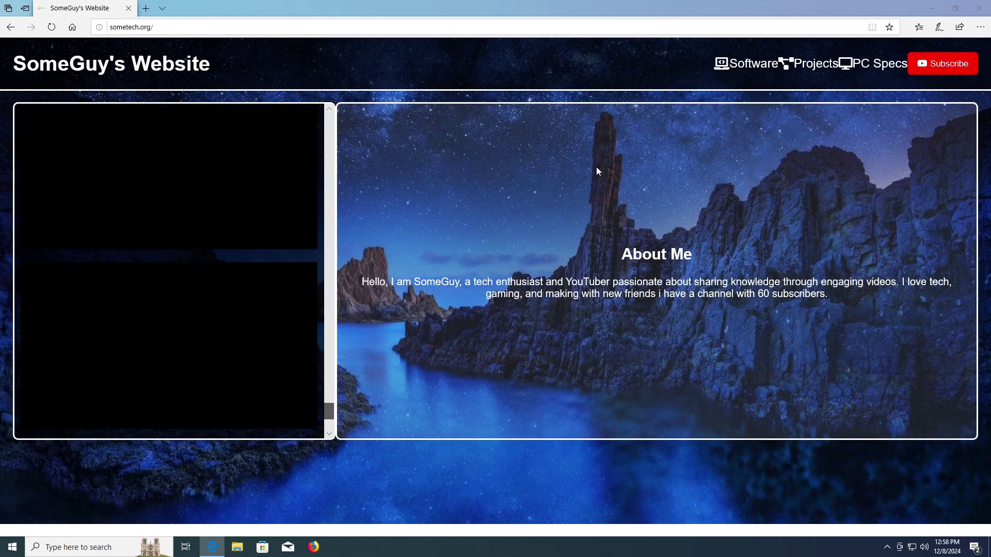
left_click(816, 72)
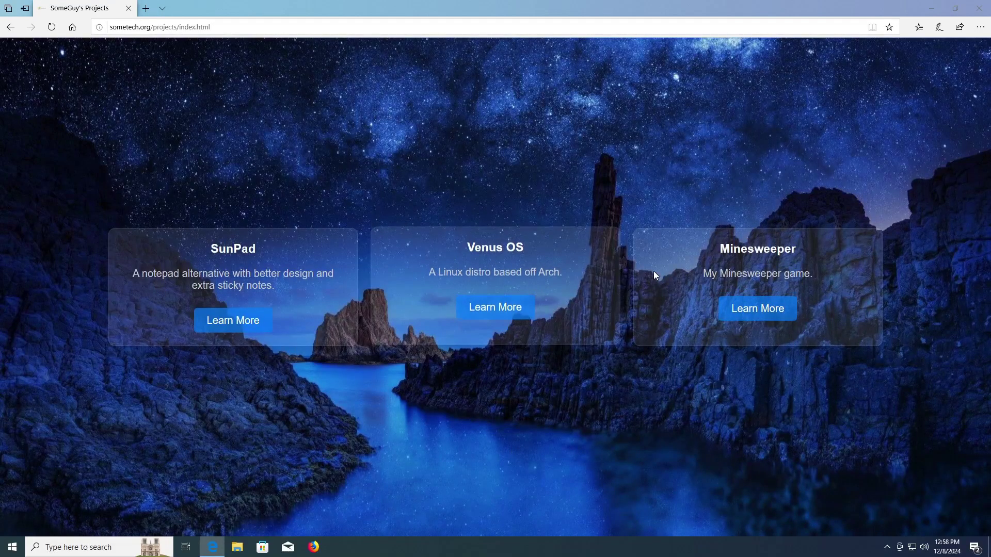
left_click(11, 27)
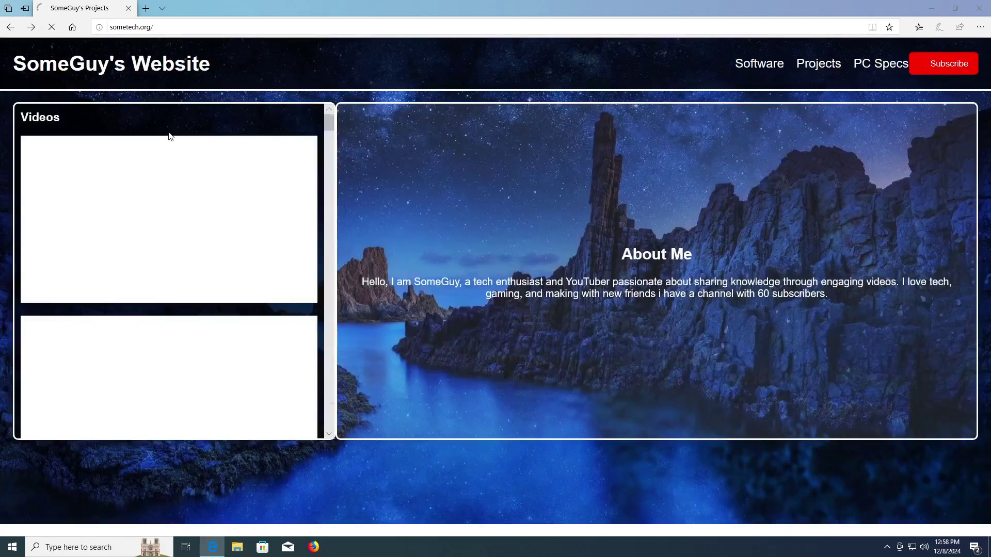
Examine the choices for operating systems, browsers, development tools and useful software on the site's Software page, and return to the home page
left_click(758, 72)
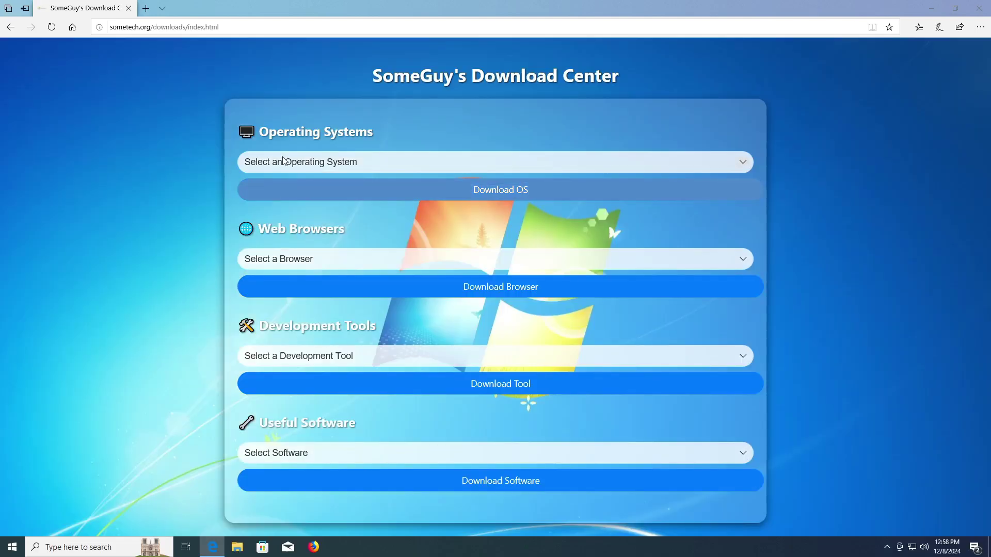
left_click(286, 162)
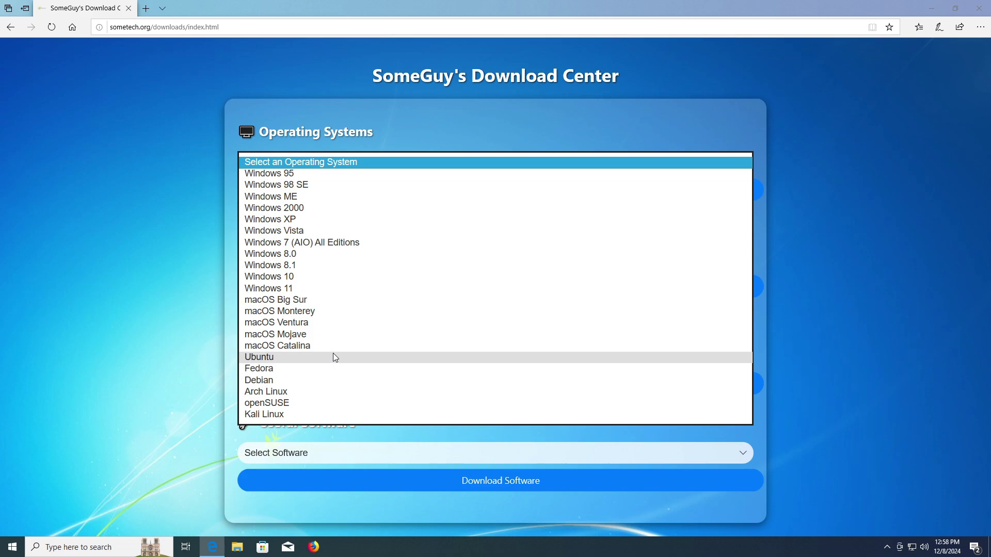
left_click(29, 355)
left_click(311, 259)
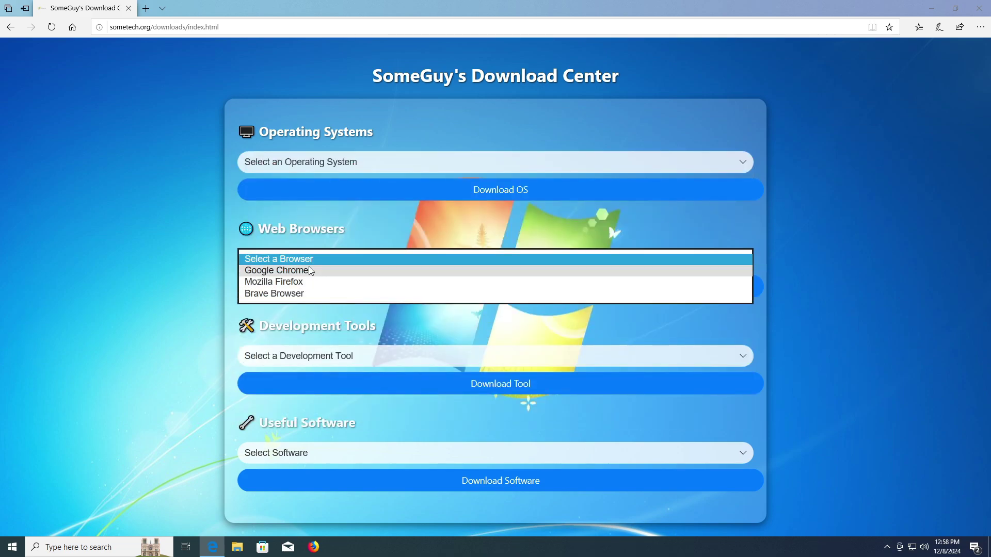
left_click(261, 355)
left_click(193, 422)
left_click(266, 453)
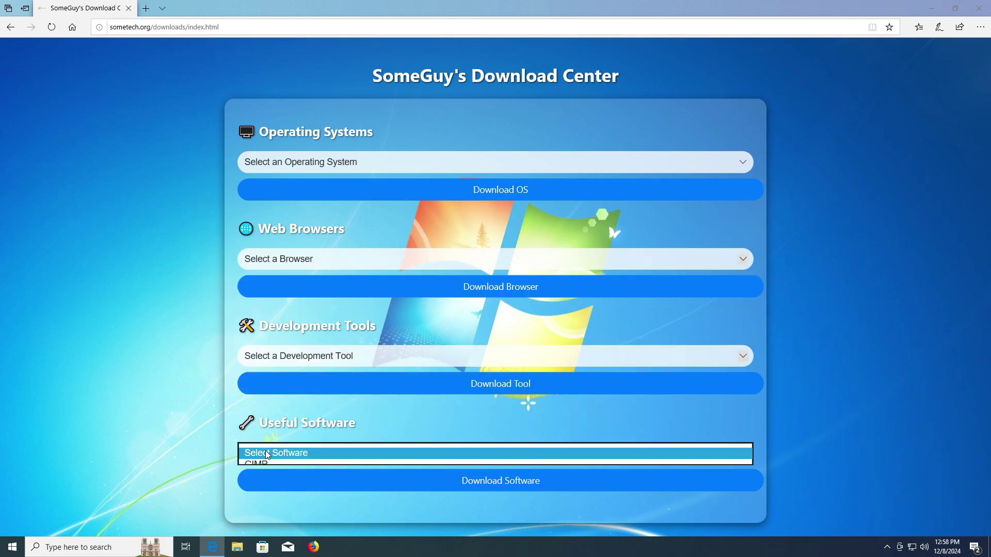
left_click(10, 27)
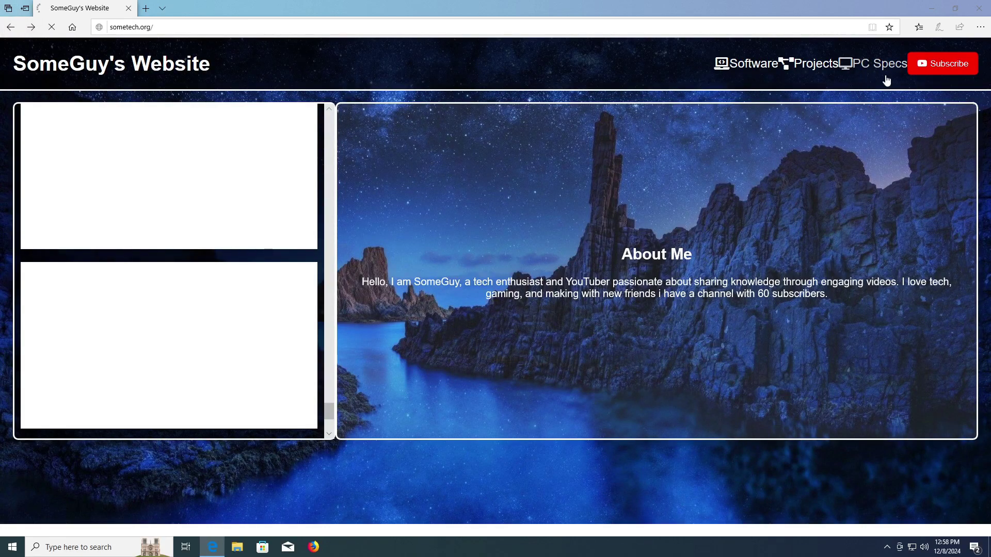
Read through the computers listed on the site's PC Specs page and go back to the home page
left_click(877, 66)
scroll(464, 242, "down", 7)
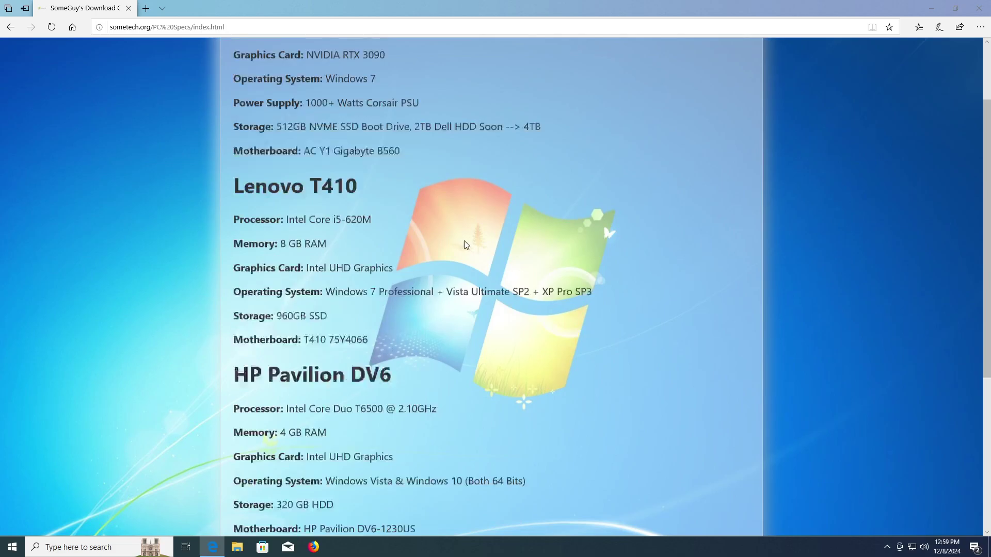
scroll(404, 199, "up", 7)
left_click(10, 27)
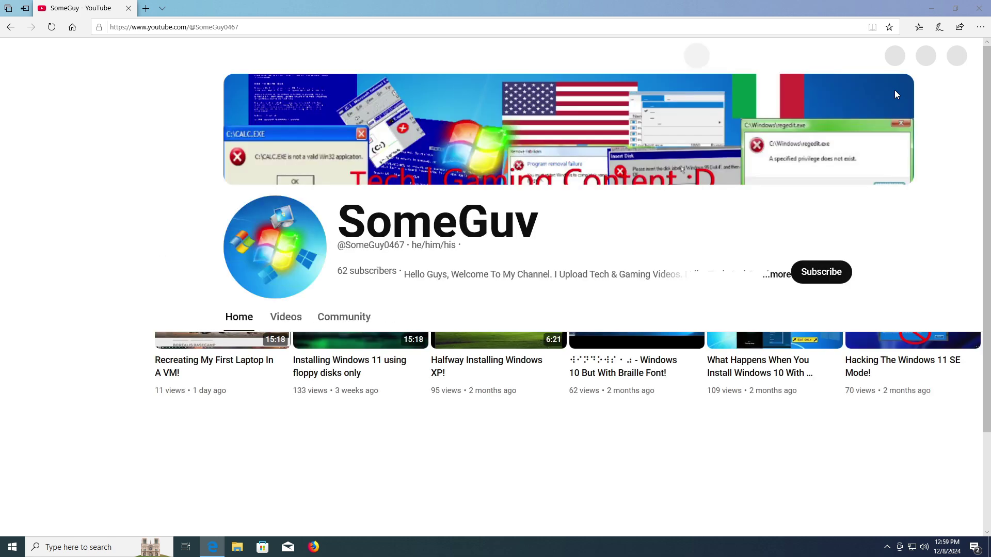
Show the Videos section of the site owner's YouTube channel, set the page zoom to 100%, and highlight the channel name
left_click(288, 319)
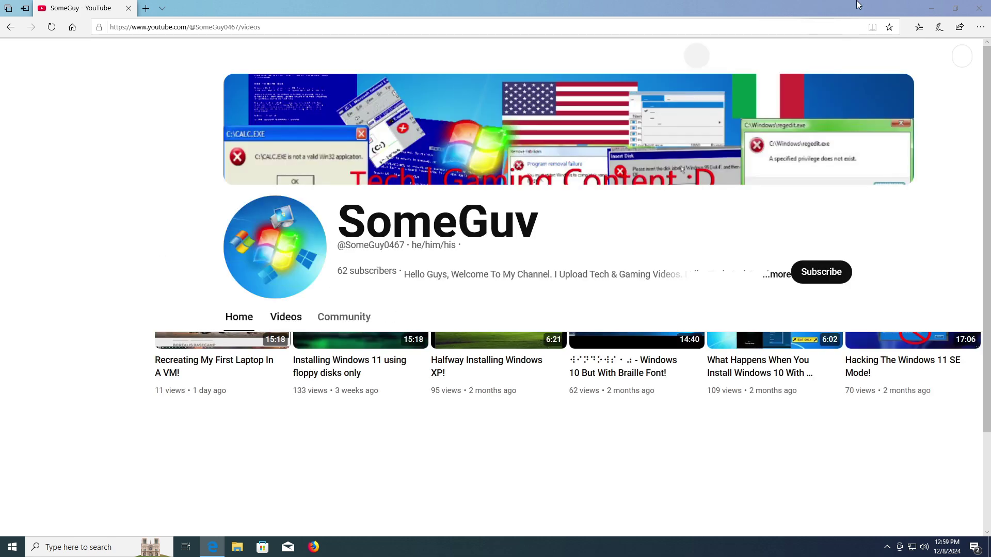
left_click(980, 27)
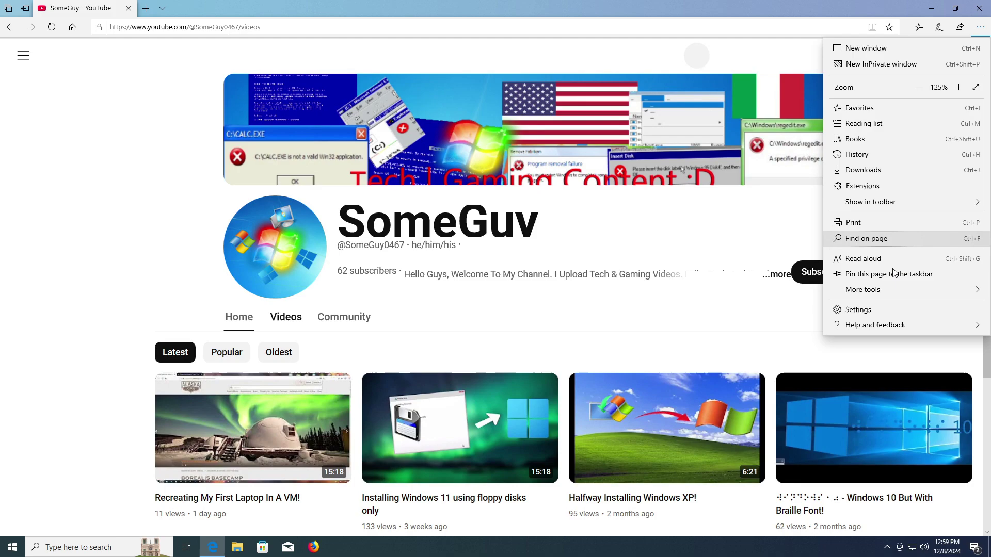
left_click(919, 88)
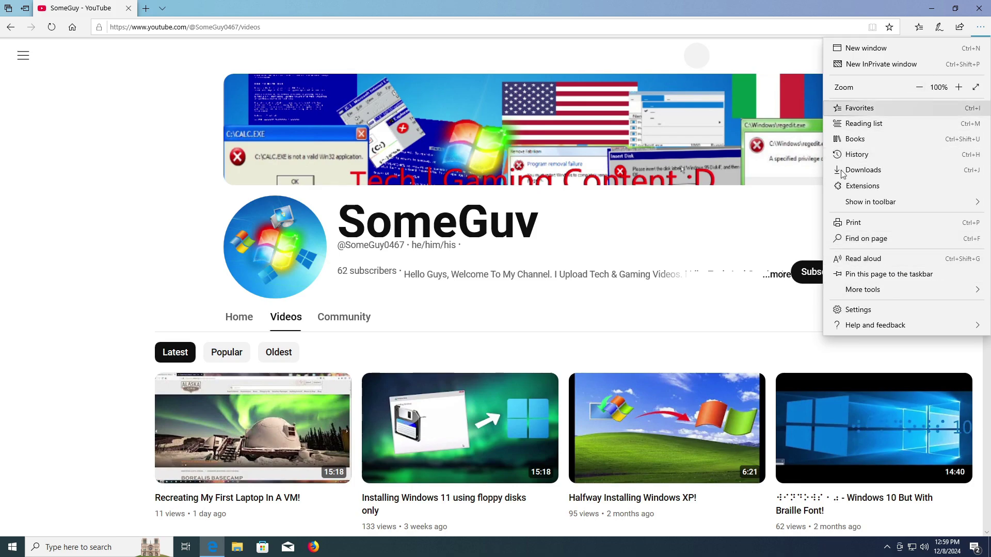
left_click(456, 270)
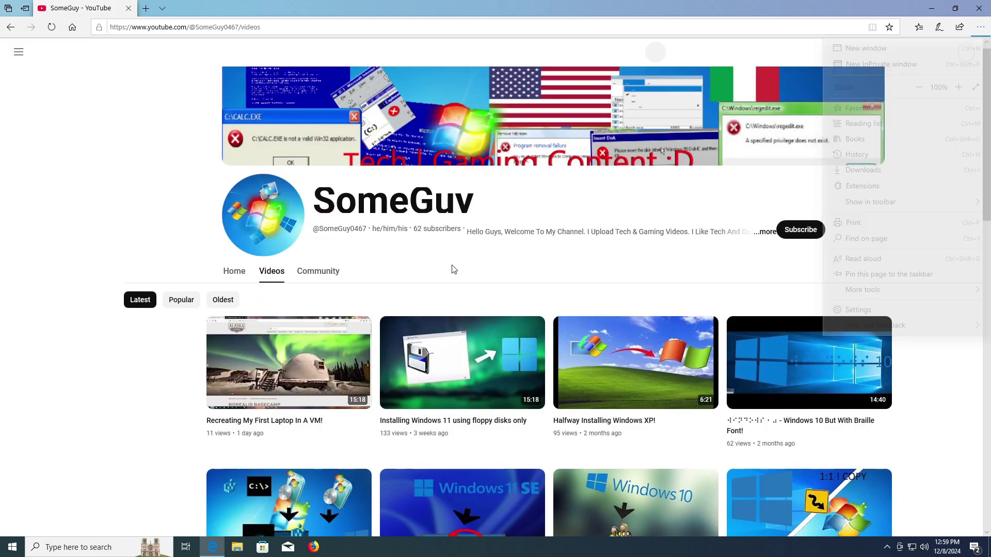
left_click_drag(467, 209, 224, 209)
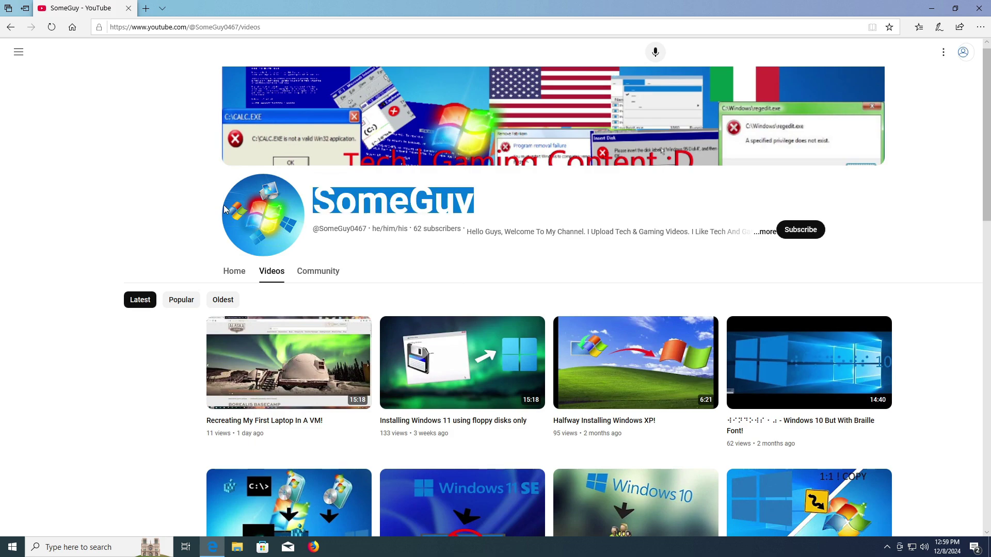
Look through the channel's Videos list and its Community section, ending back on the Videos list
left_click(391, 212)
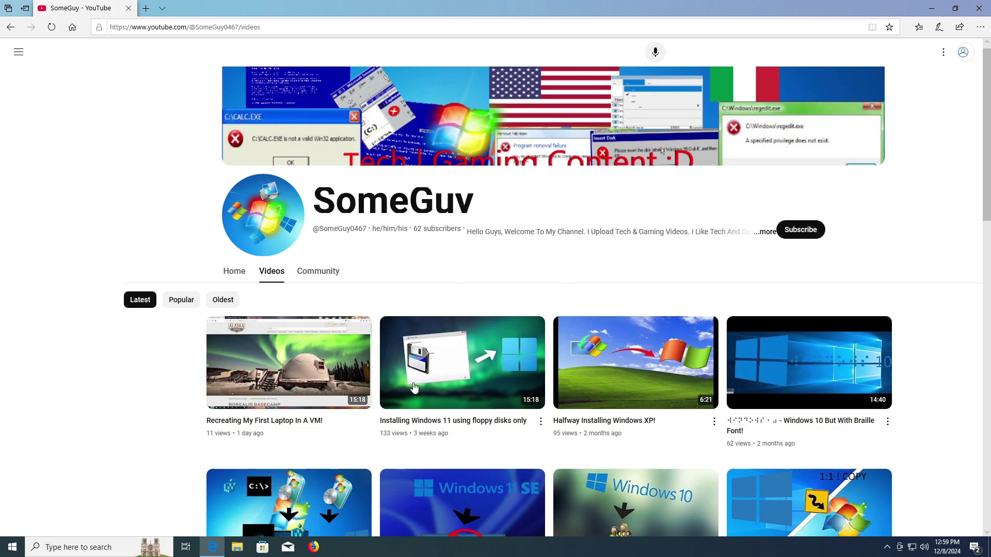
scroll(415, 385, "down", 4)
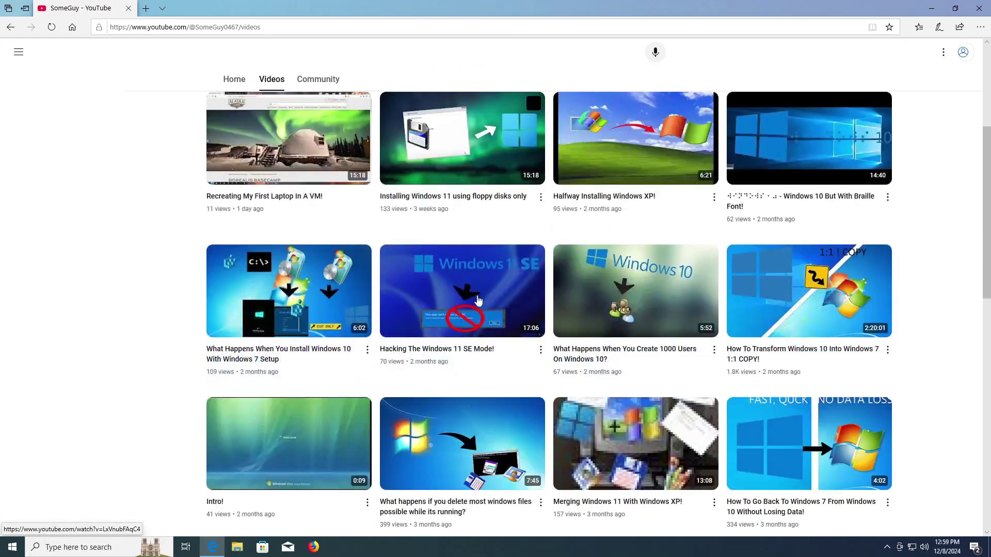
scroll(485, 262, "down", 2)
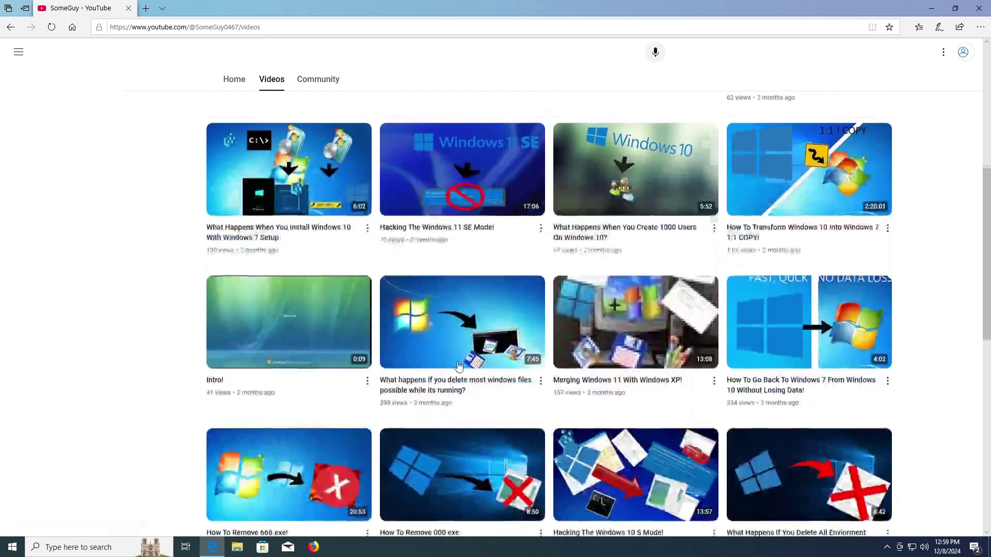
scroll(453, 301, "up", 6)
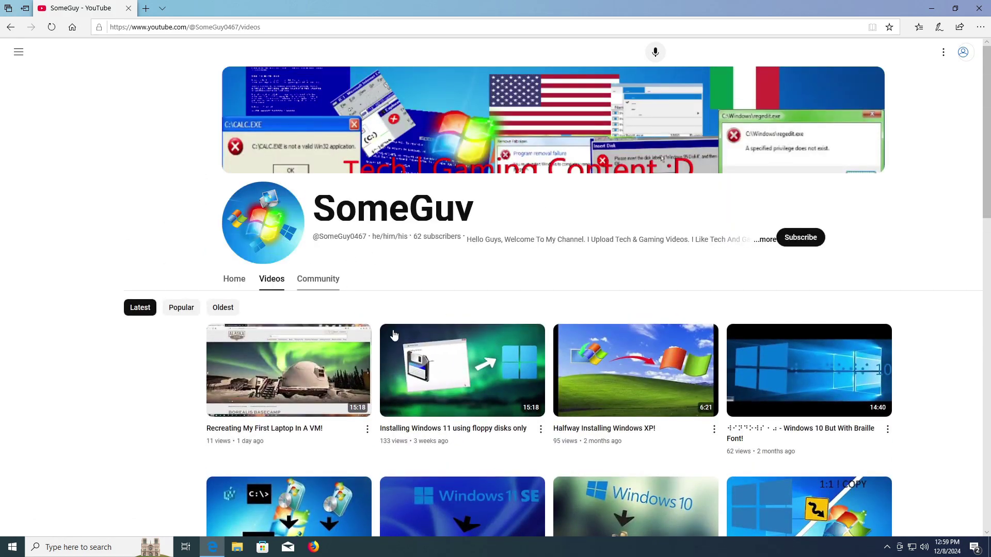
left_click(316, 282)
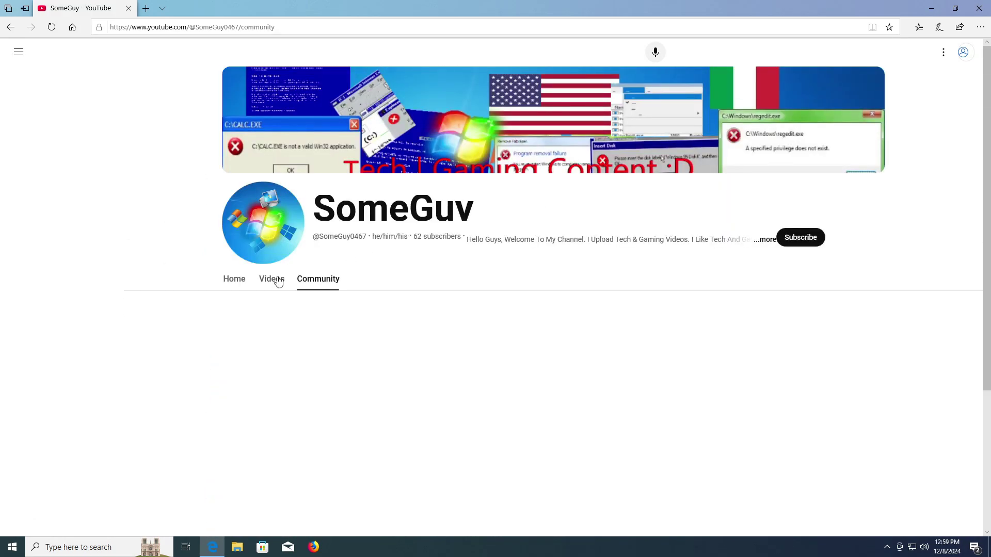
left_click(279, 284)
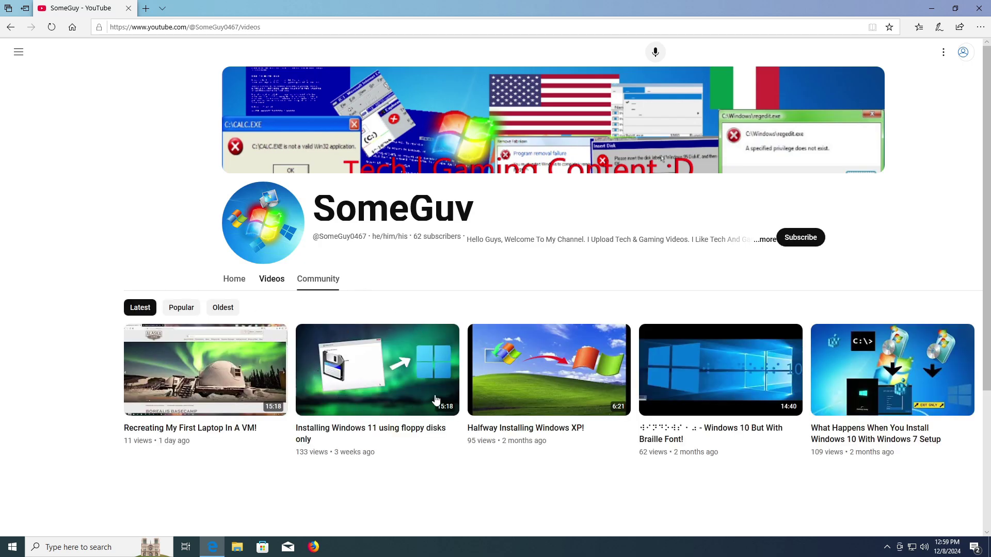
mouse_move(669, 364)
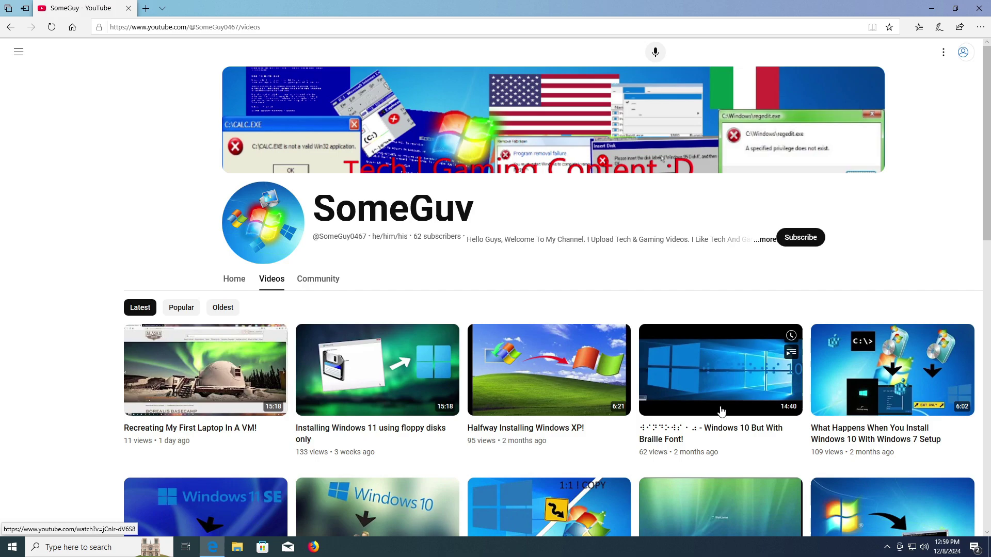
scroll(401, 441, "down", 1)
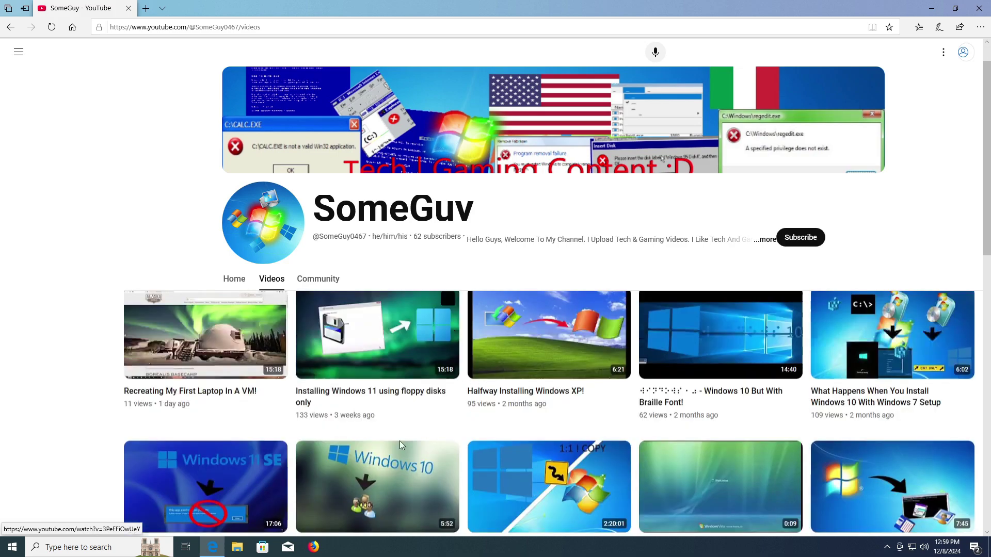
scroll(399, 440, "down", 1)
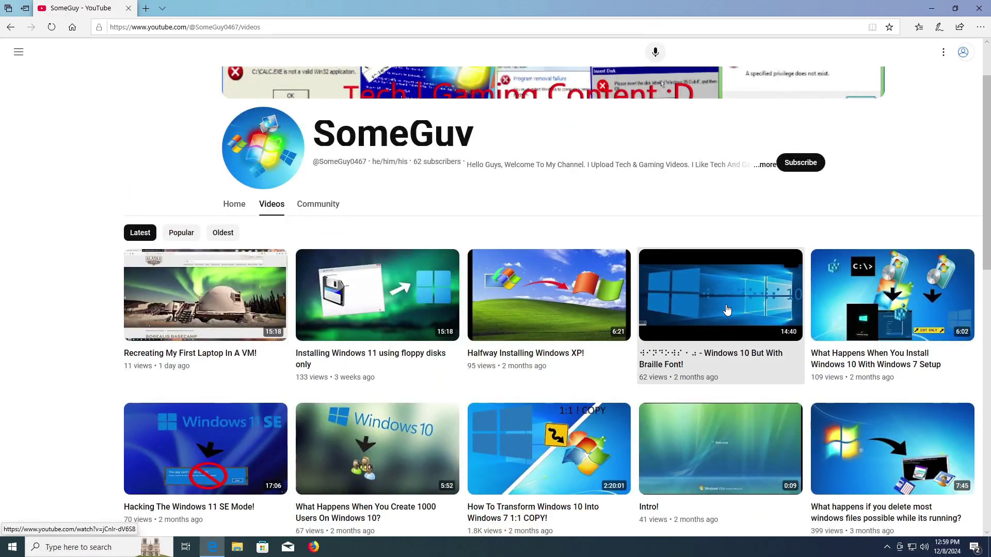
Play the "Windows 10 But With Braille Font!" video, set the system speaker volume to 0, and mute the video player
left_click(727, 309)
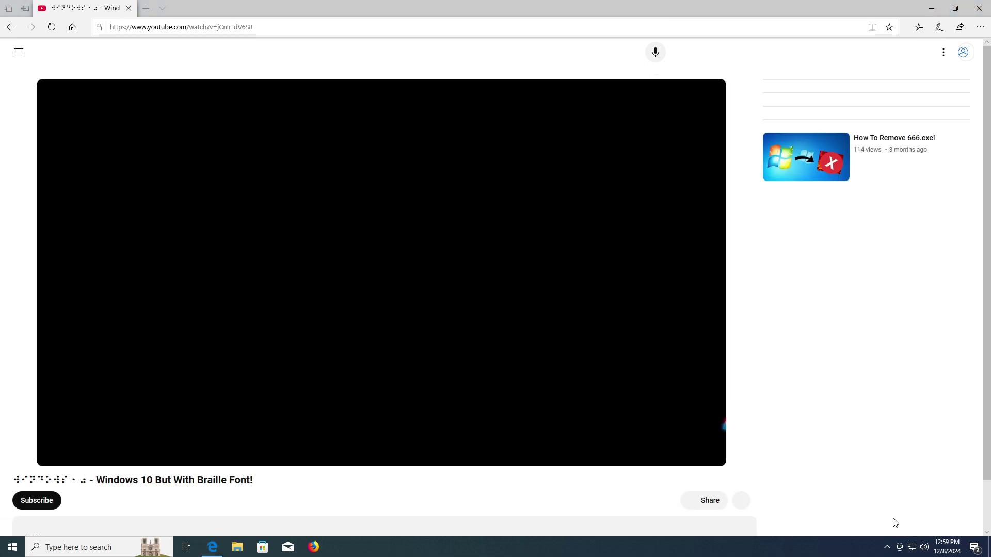
left_click(923, 547)
left_click(839, 522)
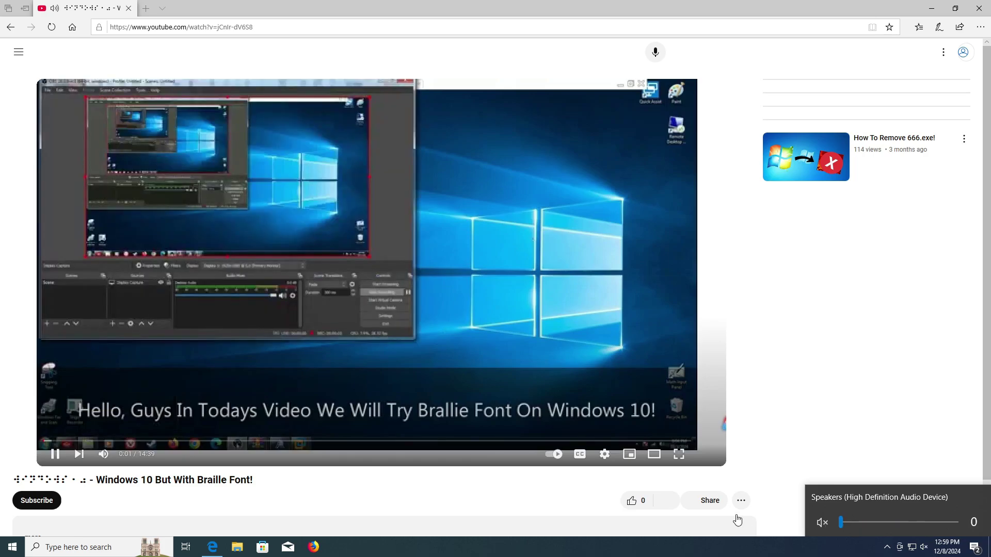
left_click(4, 388)
left_click(924, 547)
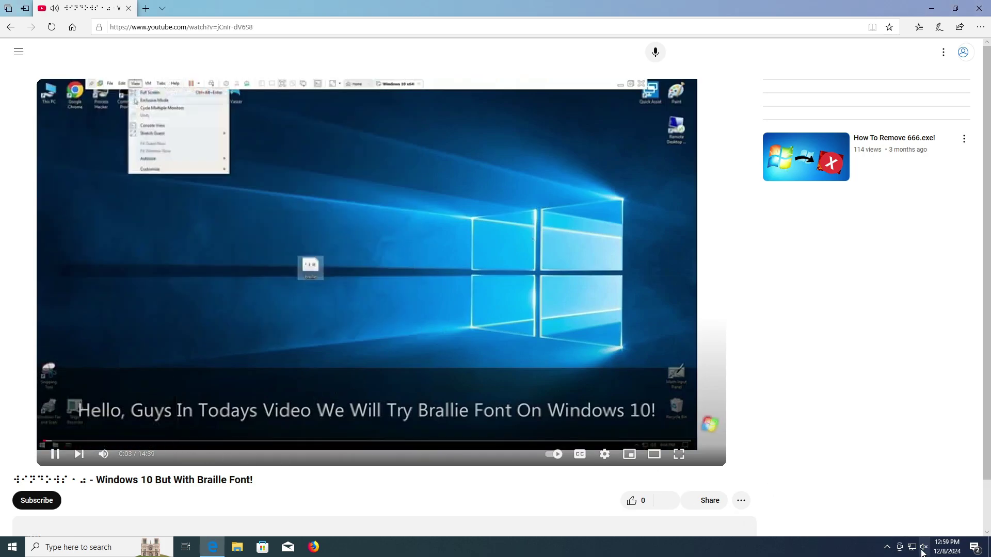
left_click(950, 521)
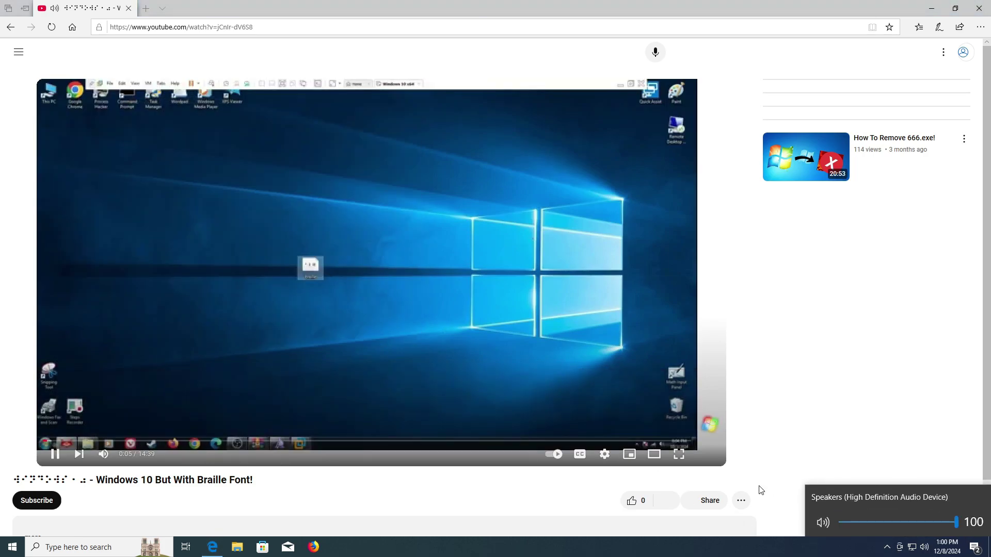
left_click_drag(858, 524, 809, 522)
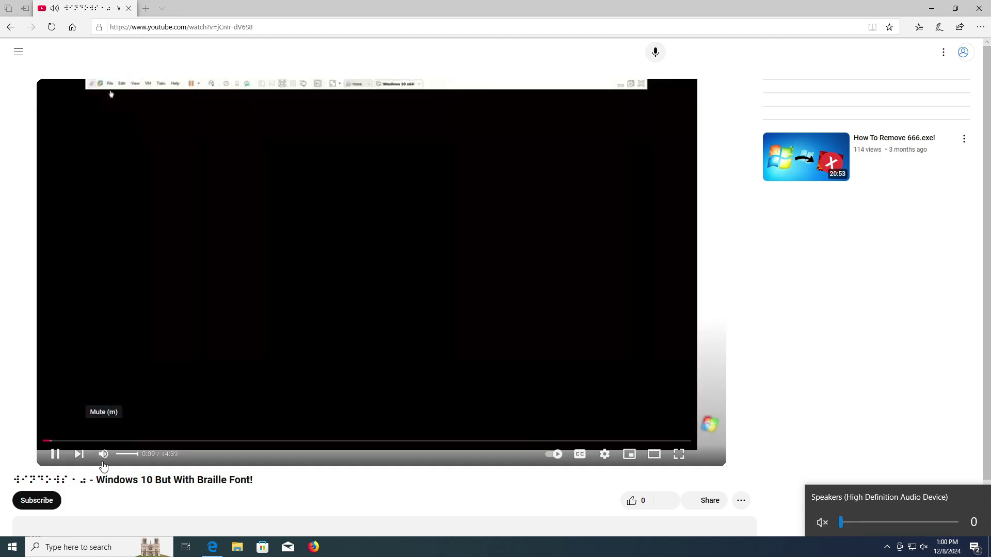
left_click(103, 464)
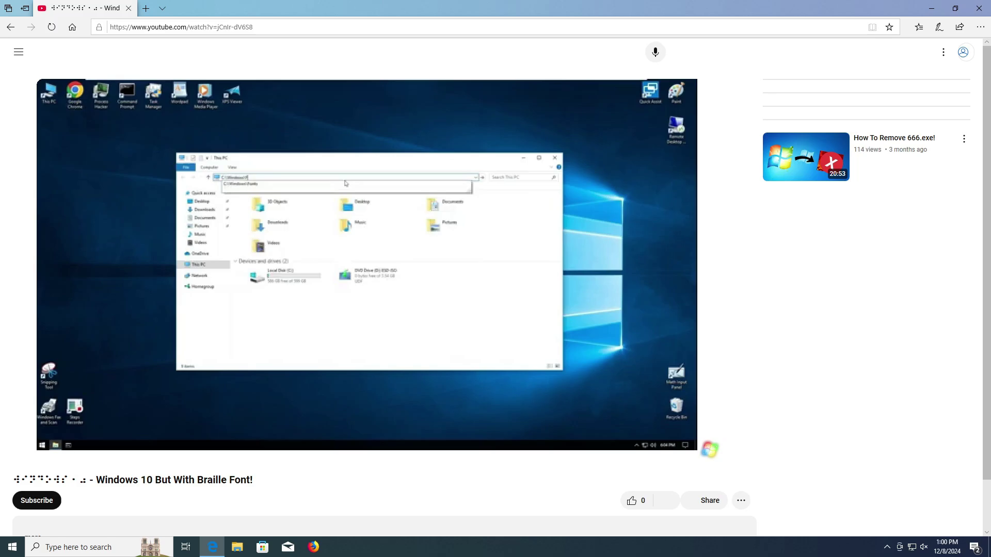
Open the playback settings of the Braille font video
mouse_move(643, 370)
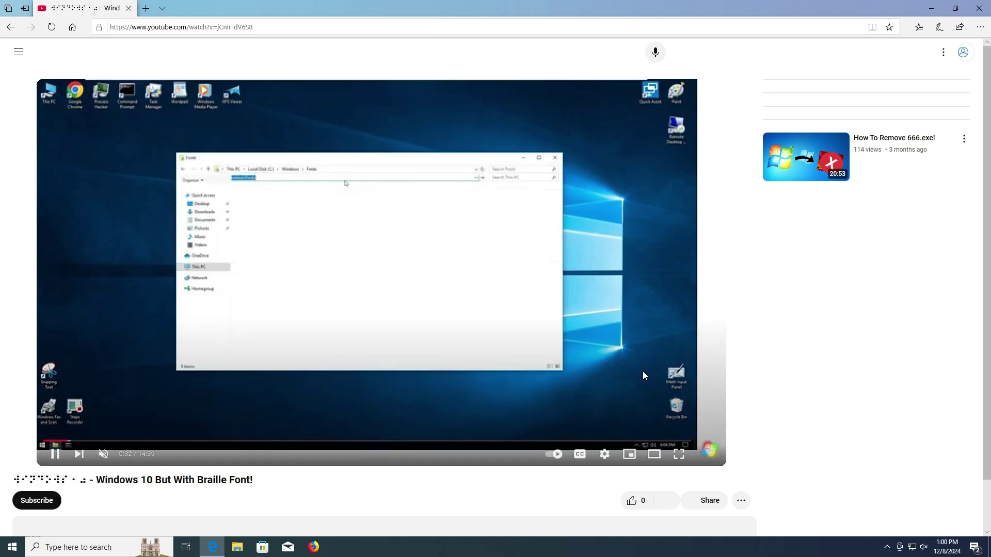
left_click(604, 454)
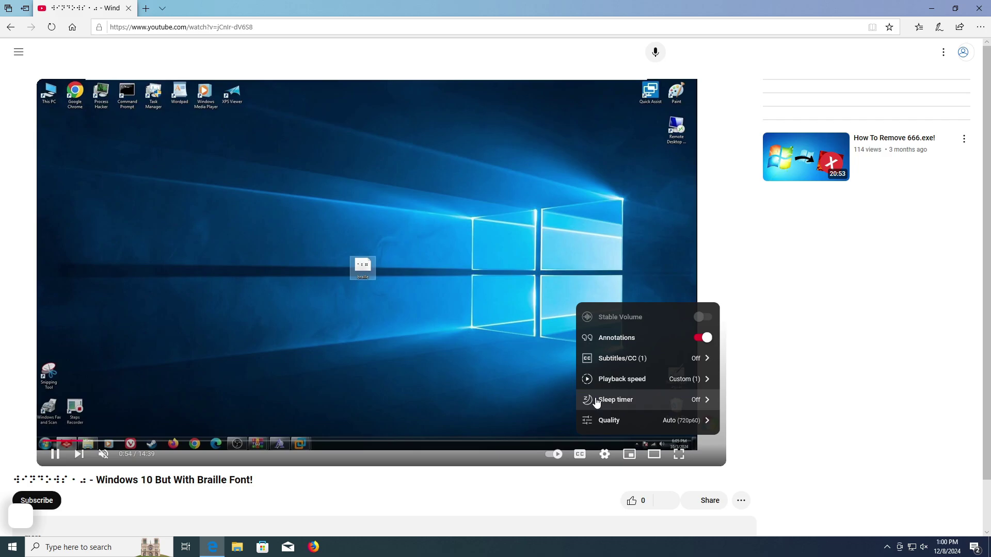
key("super")
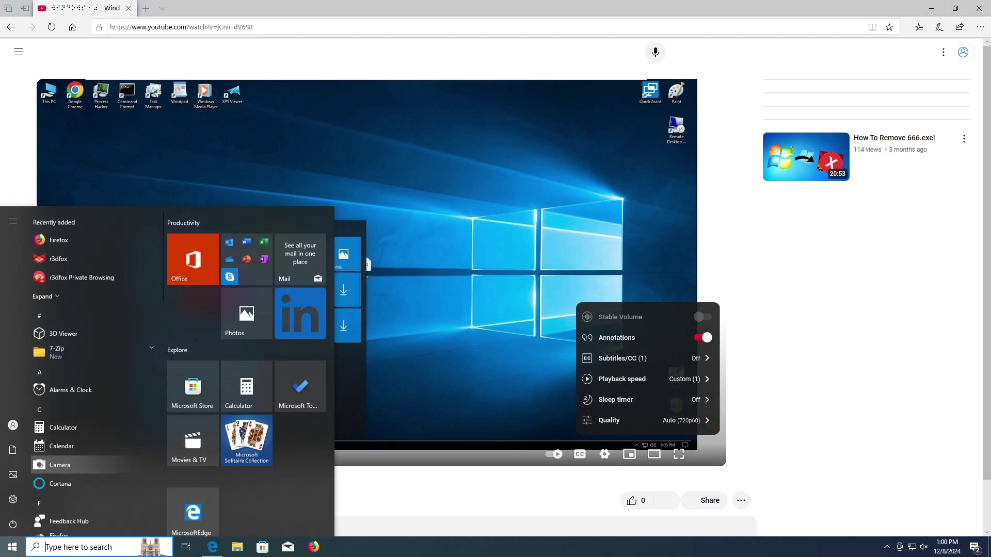
left_click(13, 425)
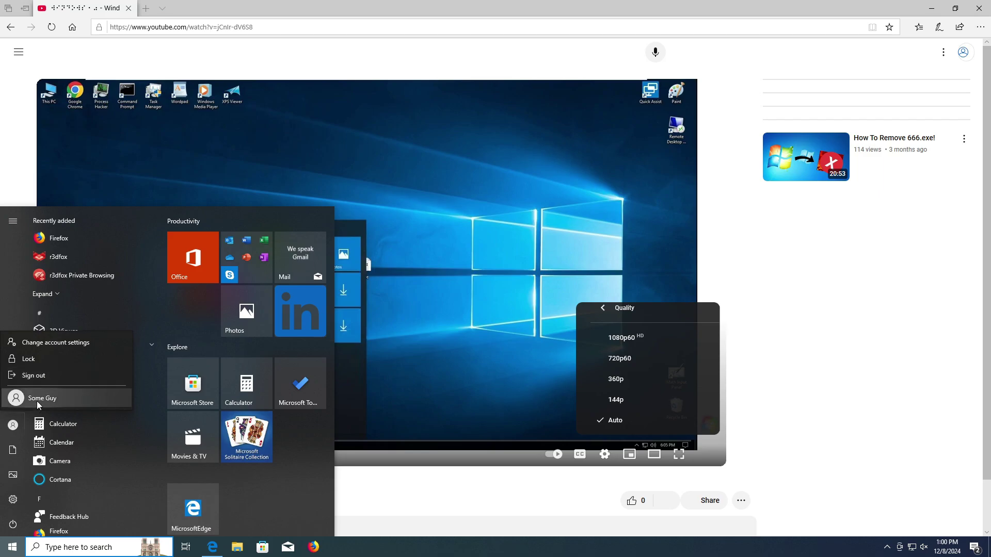
key("Escape")
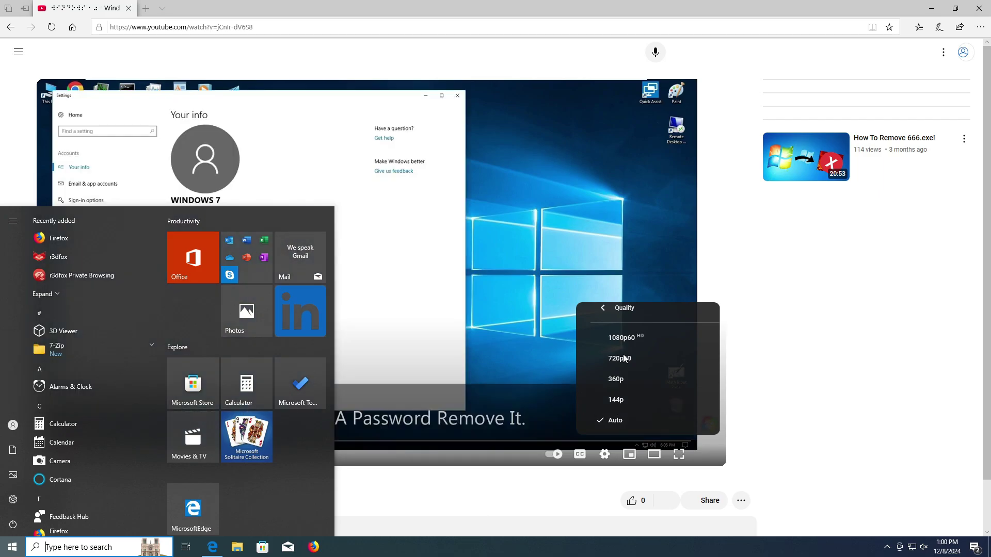
Set the video quality to 1080p60 and close the browser window
left_click(623, 342)
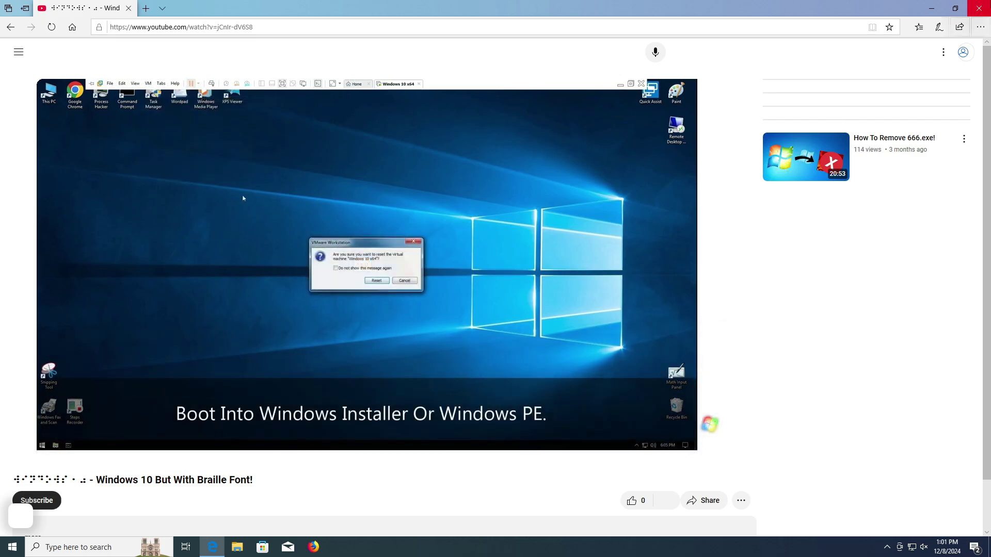
left_click(977, 6)
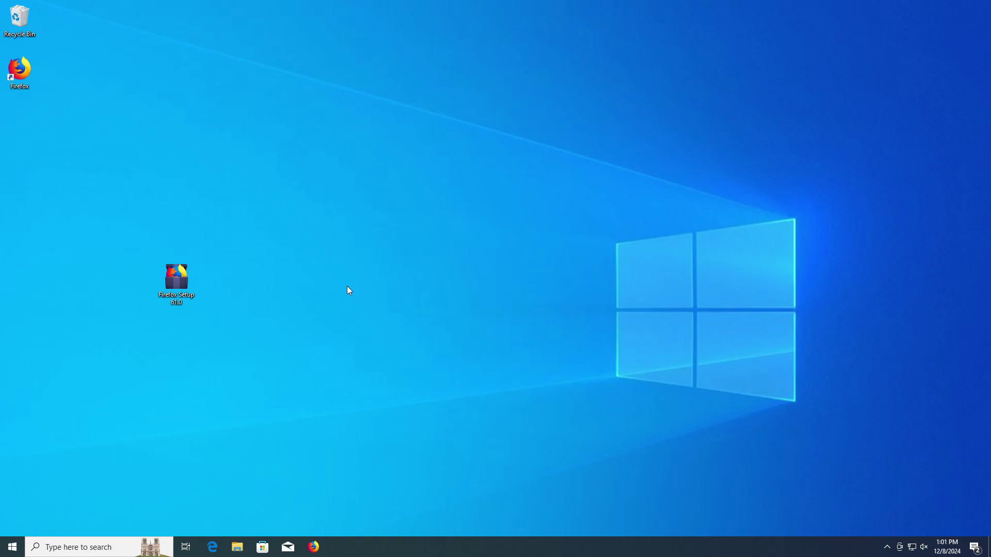
Move the Firefox Setup installer from the desktop to the Recycle Bin and empty the bin
left_click_drag(177, 276, 27, 22)
right_click(27, 22)
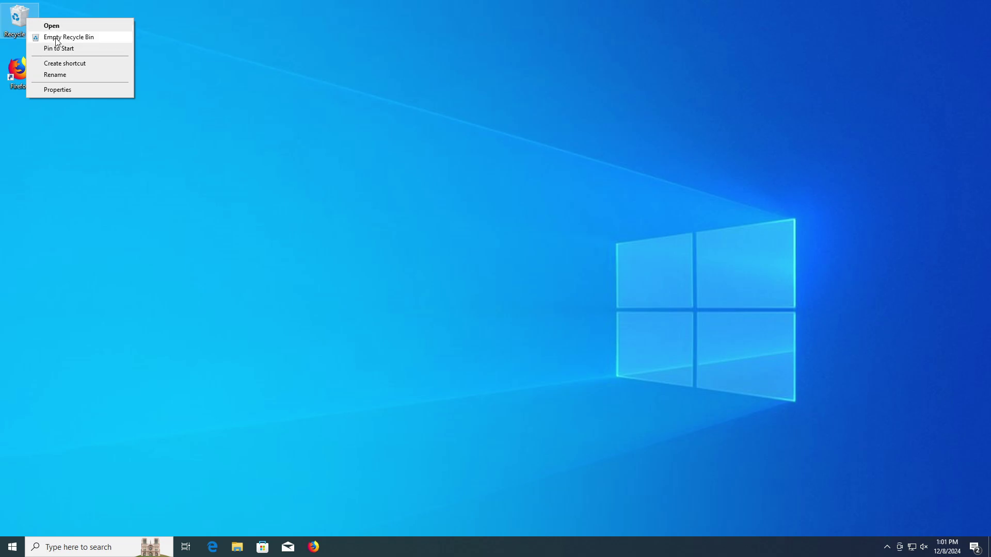
left_click(57, 37)
left_click(537, 281)
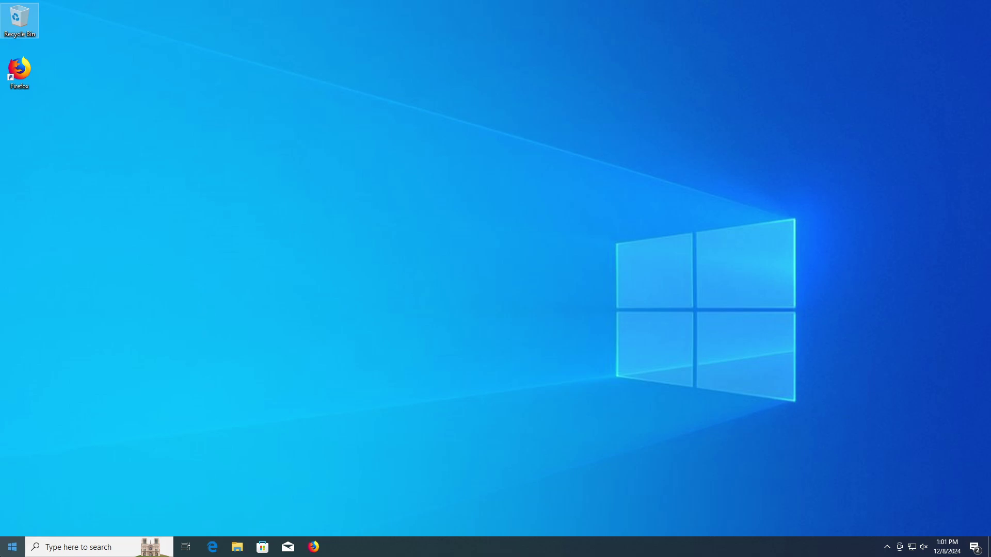
Run winver to show the Windows version, and move the About Windows dialog toward the middle of the desktop
left_click(12, 547)
type("winver")
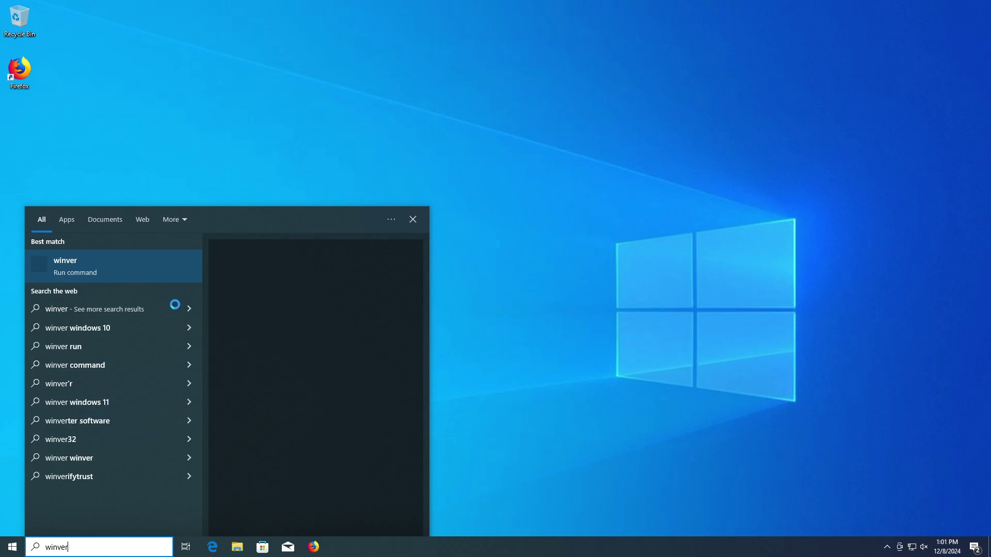
key("Return")
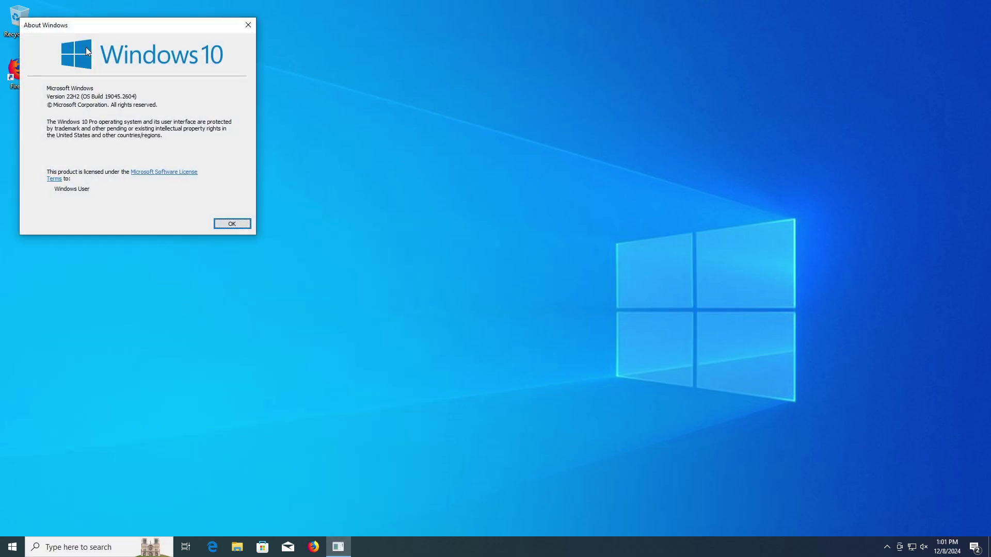
left_click_drag(79, 26, 349, 157)
Launch legacy Microsoft Edge while keeping the About Windows dialog open
left_click(213, 546)
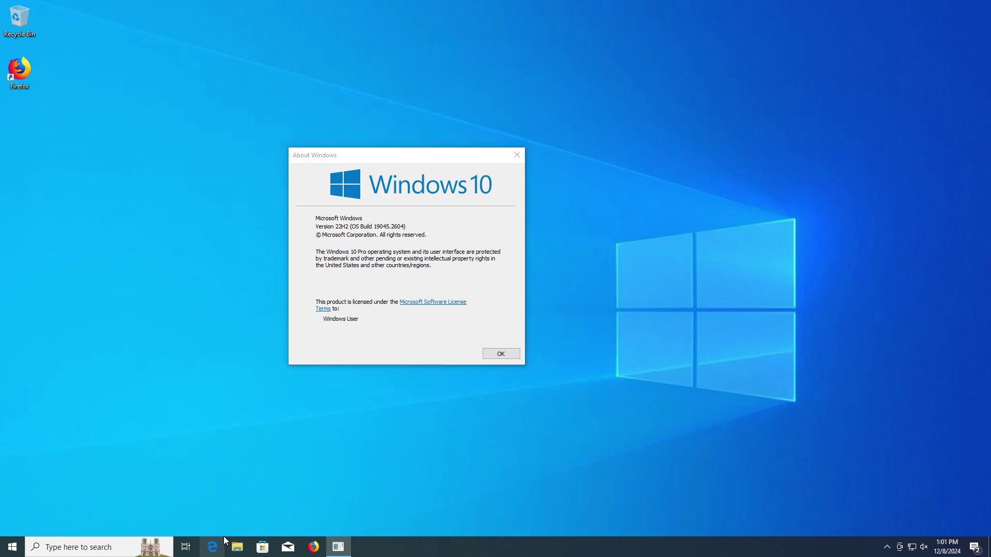